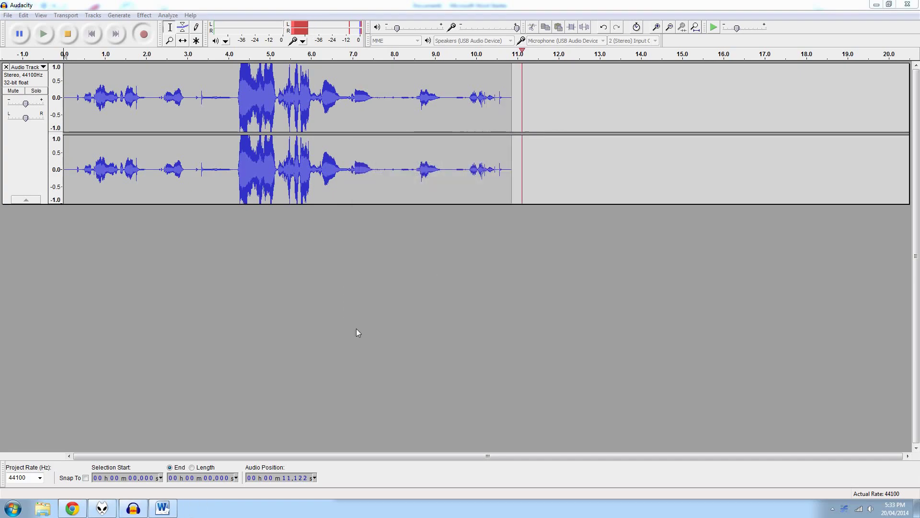
Step: Start the screen recording and switch from Audacity to the Word letter
key(alt+Tab)
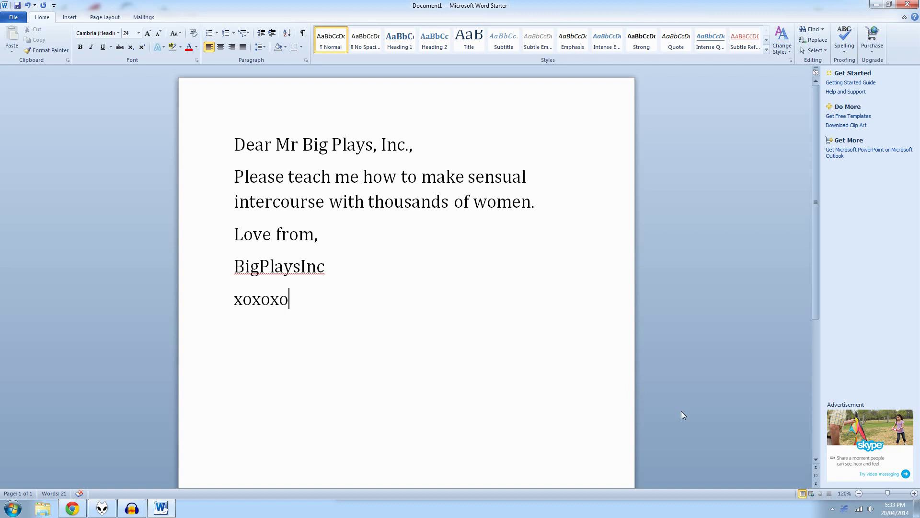
Step: Launch Adobe After Effects CS5.5 from the Start menu's program list
click(2, 509)
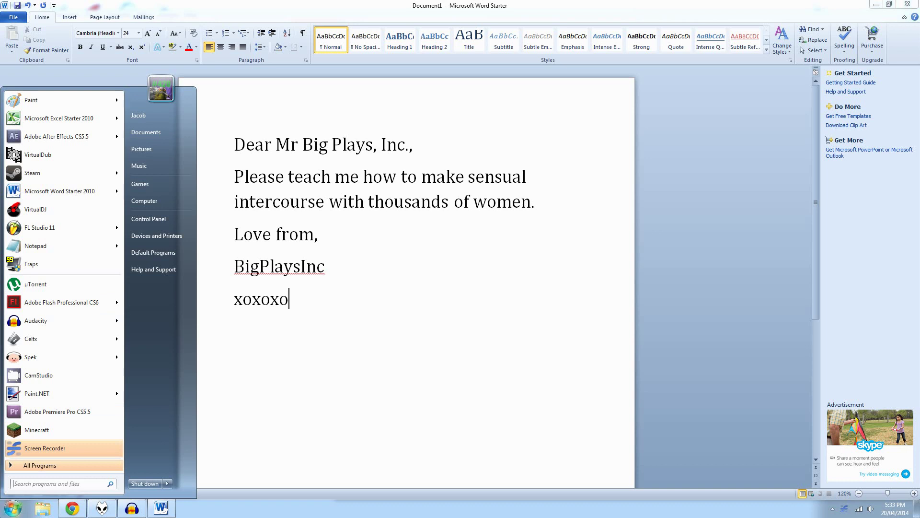
key(Escape)
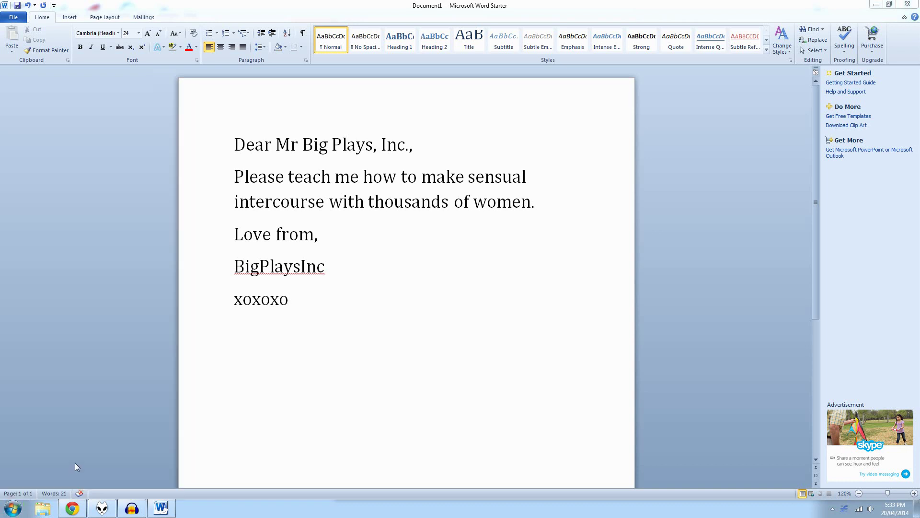
click(13, 508)
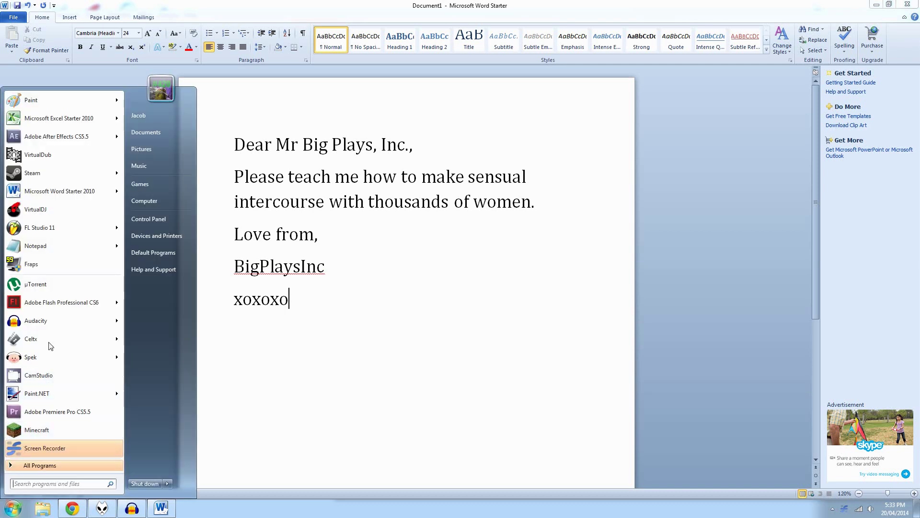
click(59, 136)
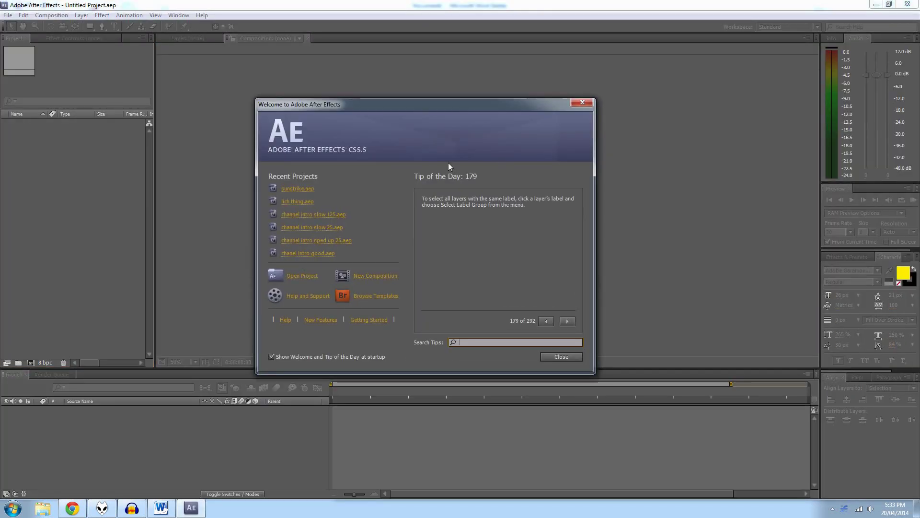
Step: Dismiss the After Effects welcome screen and open a Windows Explorer window
click(582, 103)
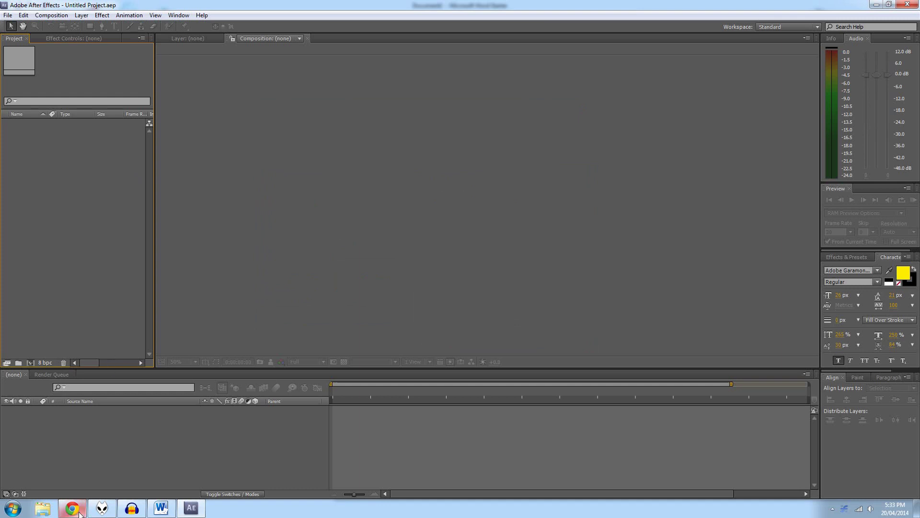
click(43, 507)
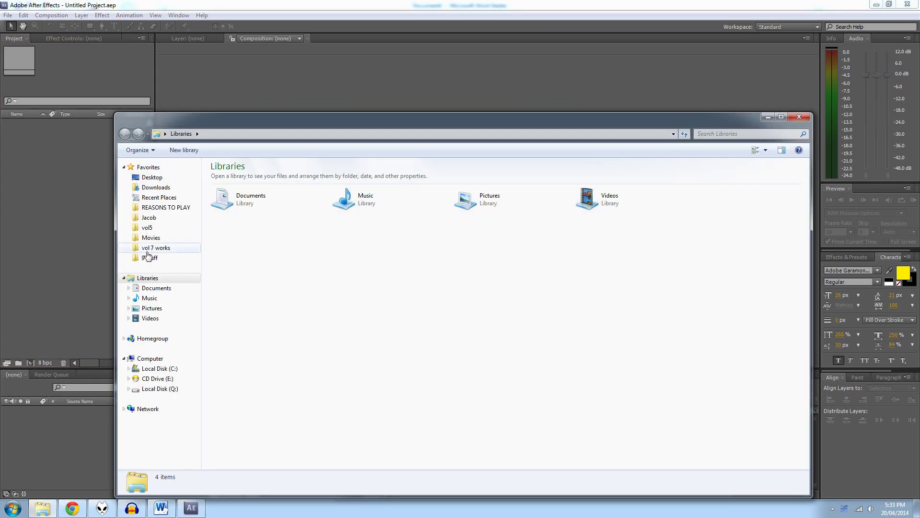
Step: Drag suntrike the healing ward.avi from the 9 stuff folder into the Project panel
click(199, 6)
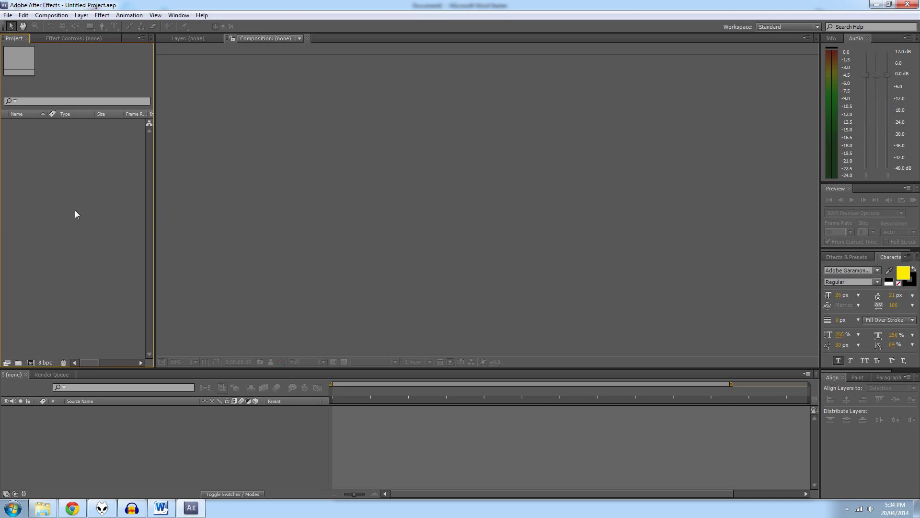
click(43, 508)
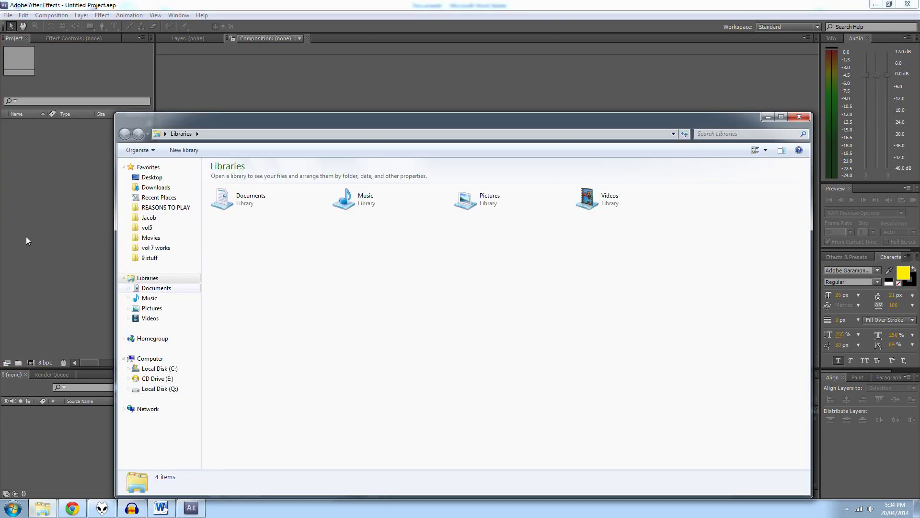
click(44, 243)
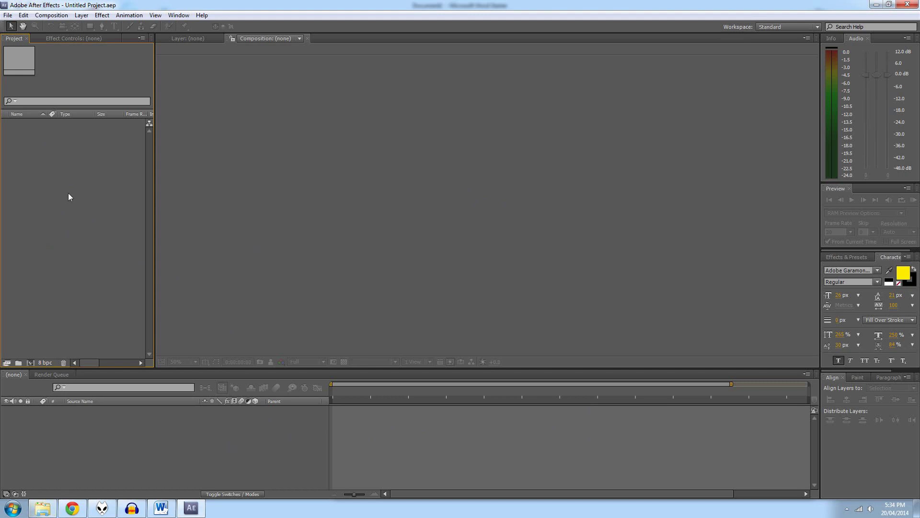
click(41, 510)
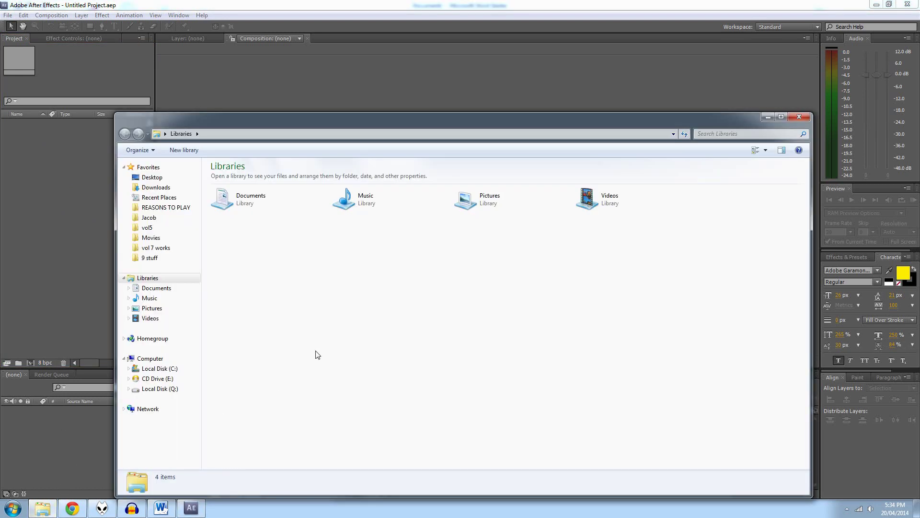
click(150, 257)
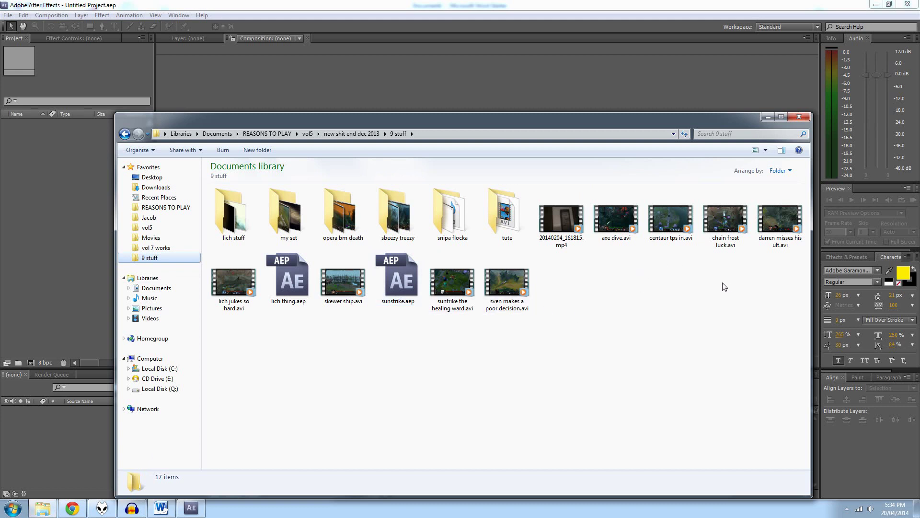
click(453, 300)
mouse_move(452, 288)
mouse_down()
mouse_move(110, 270)
mouse_move(60, 236)
mouse_move(109, 229)
mouse_up()
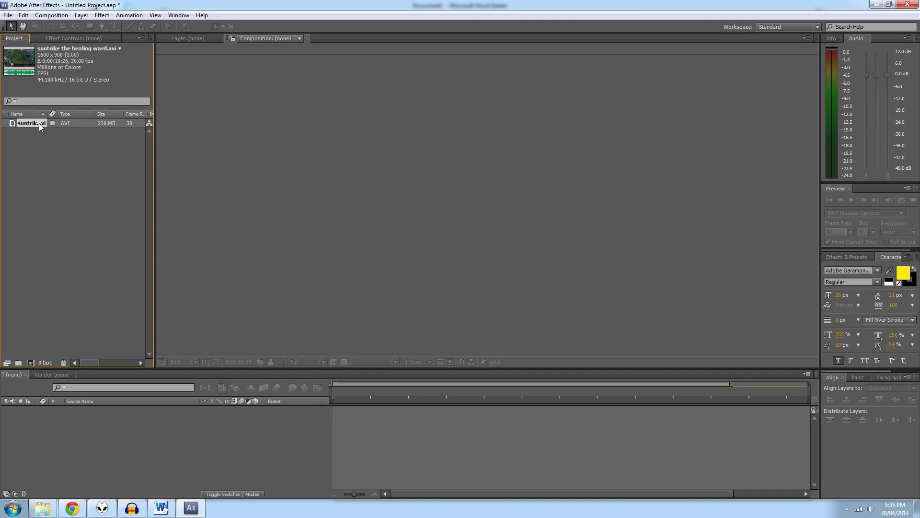
Step: Make a 'suntrike the healing ward' composition from the clip and start previewing it
drag(34, 123, 176, 354)
drag(212, 424, 214, 424)
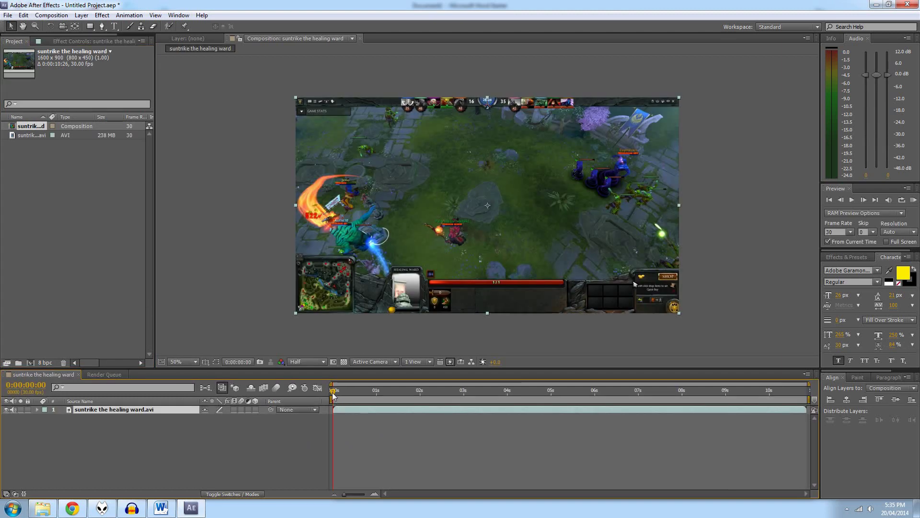
key(space)
drag(371, 394, 407, 408)
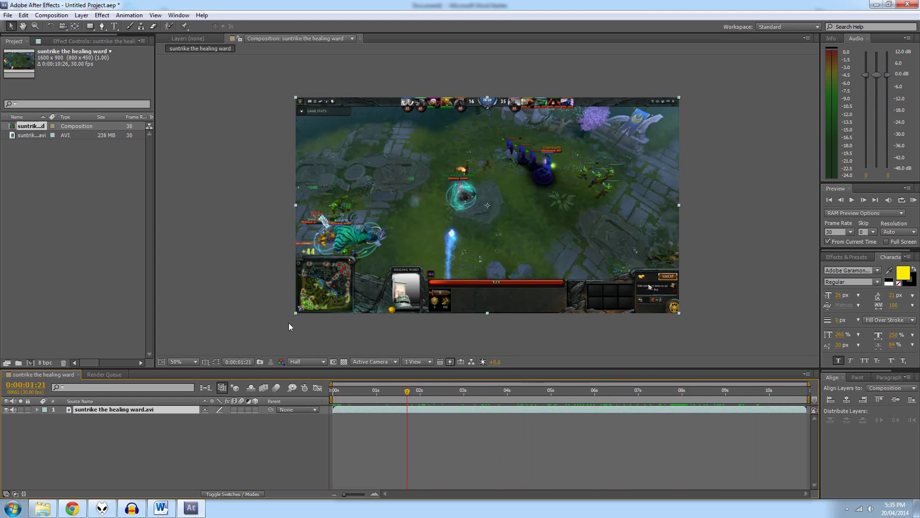
Step: Preview the footage from 0:00:01:26 and park the playhead at 0:00:03:27
key(space)
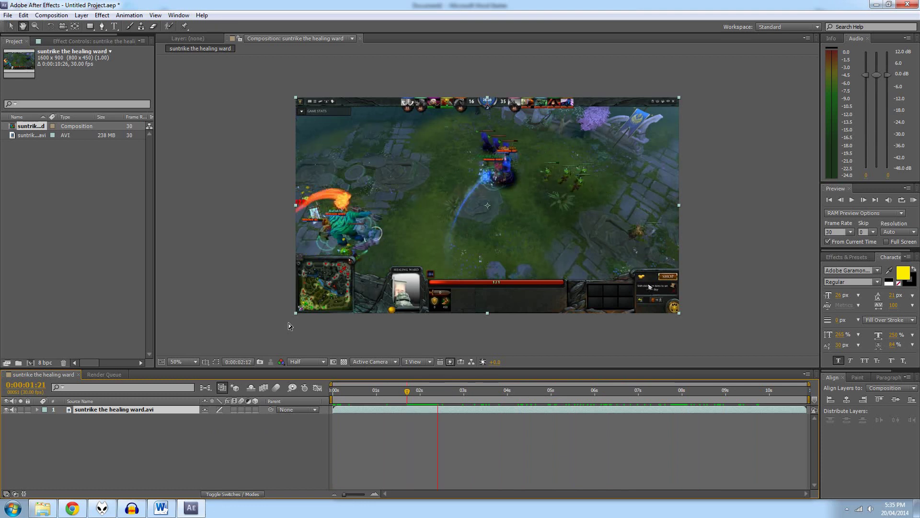
key(space)
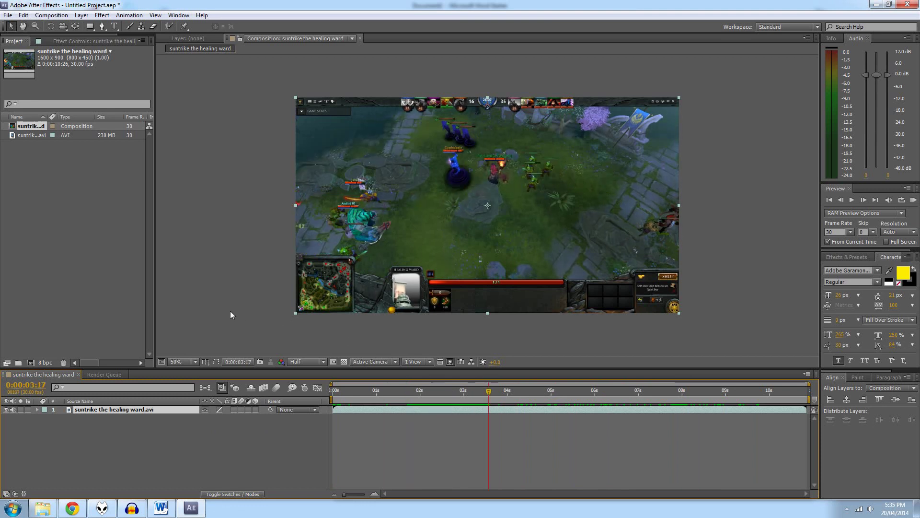
click(415, 392)
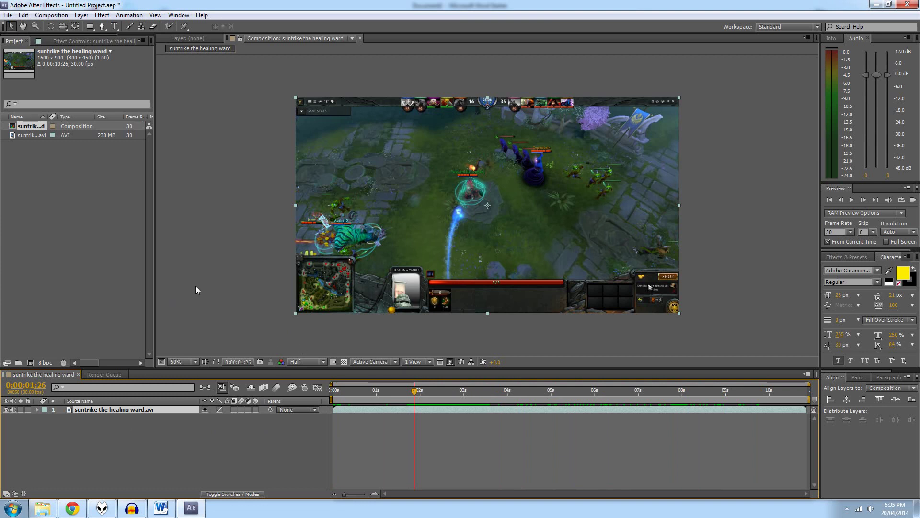
key(space)
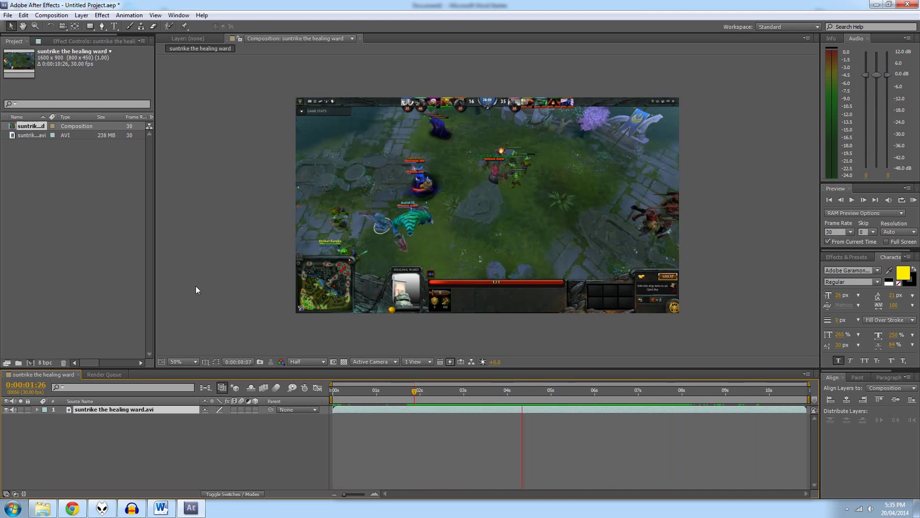
key(space)
drag(374, 384, 331, 387)
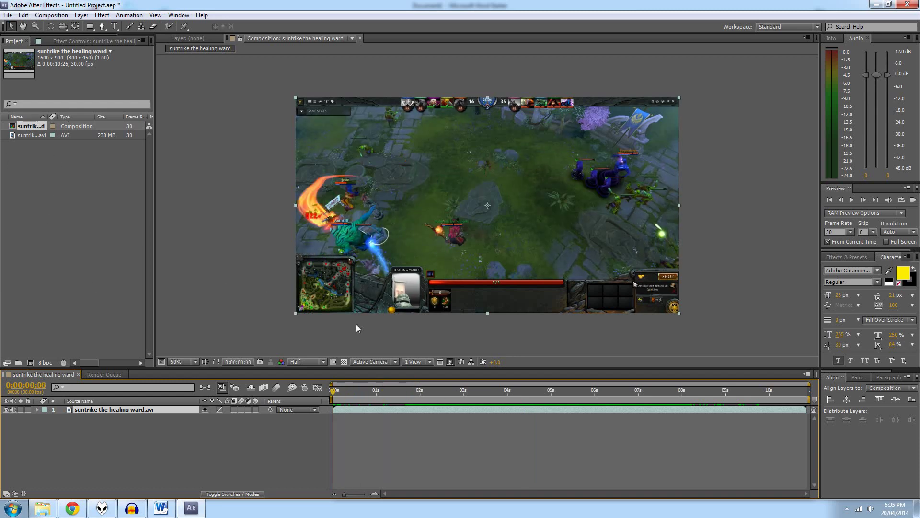
mouse_move(408, 397)
mouse_down()
mouse_move(530, 389)
mouse_move(401, 389)
mouse_up()
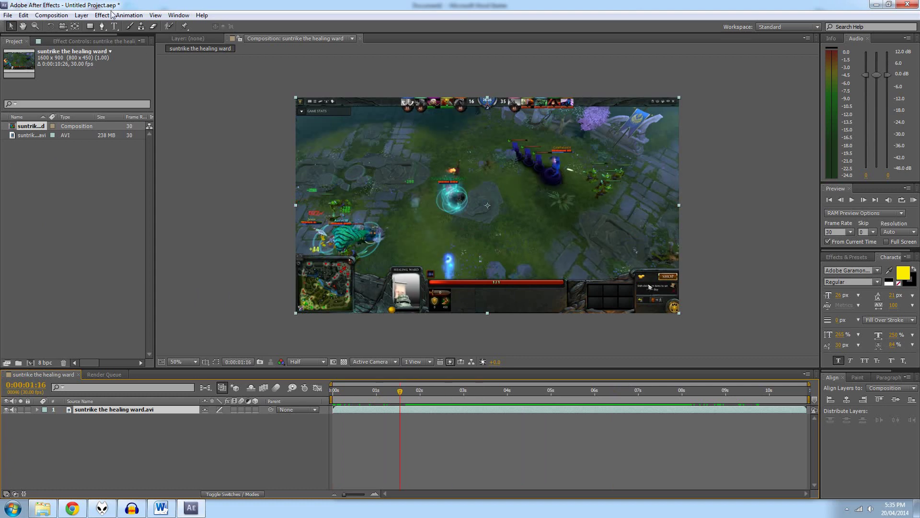
click(60, 16)
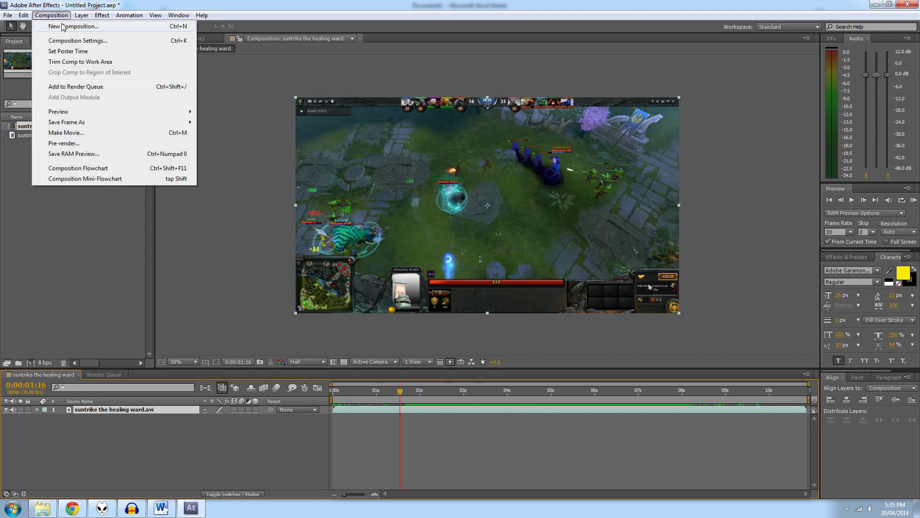
Step: Change the composition duration from 0:00:10:26 to 0:01:10:26 in Composition Settings
click(70, 40)
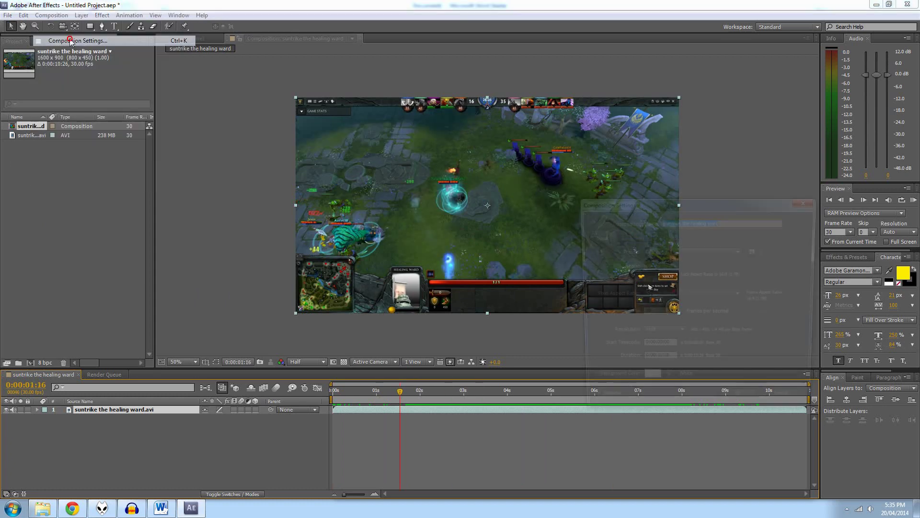
click(662, 364)
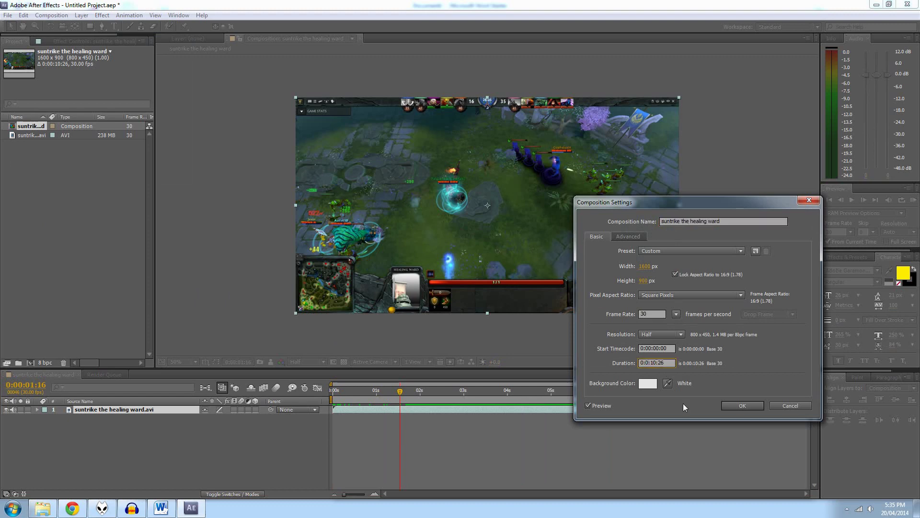
text(1)
click(728, 405)
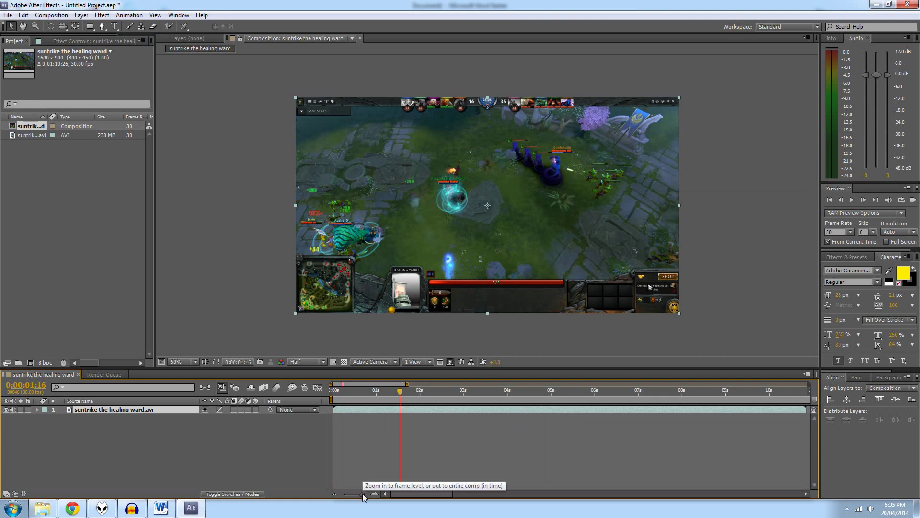
Step: Move the current time to frame 0:00:08:13 by scrubbing and single-frame stepping
mouse_move(362, 497)
mouse_down()
mouse_move(344, 494)
mouse_move(360, 494)
mouse_up()
click(348, 496)
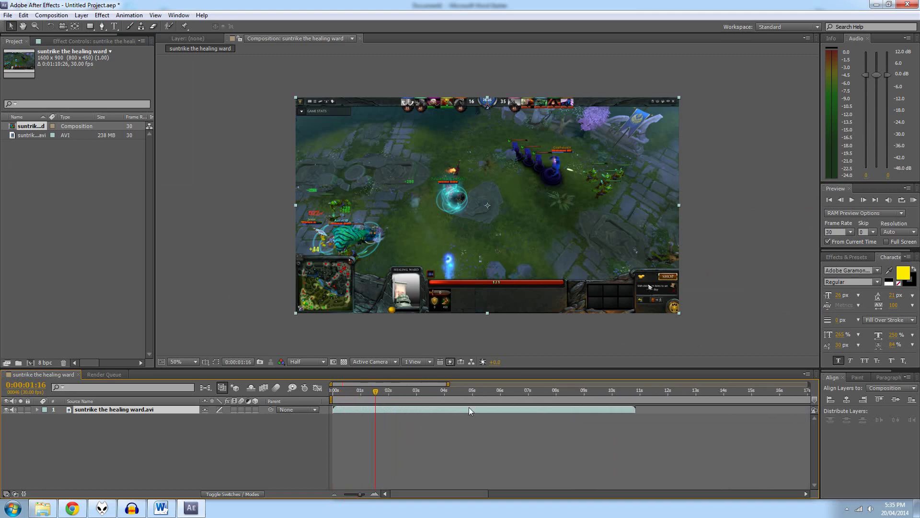
drag(433, 390, 563, 383)
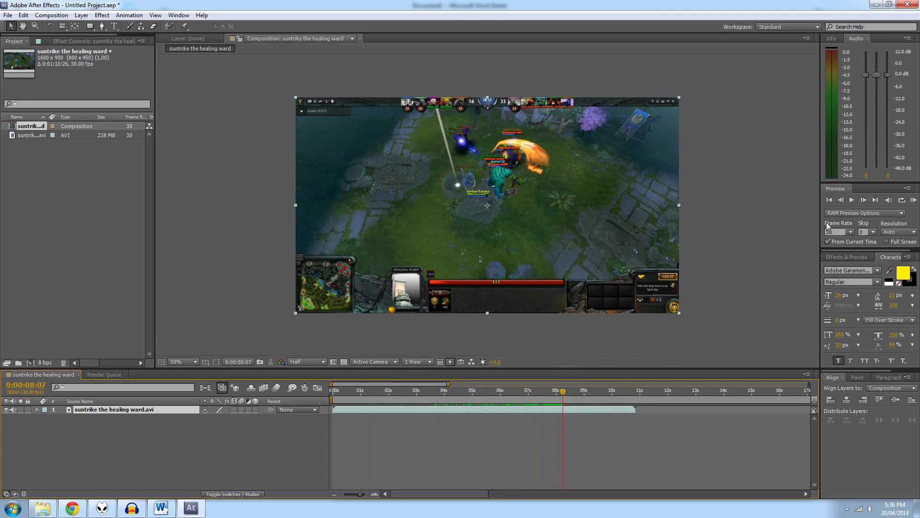
click(865, 202)
click(864, 200)
click(864, 200)
click(864, 201)
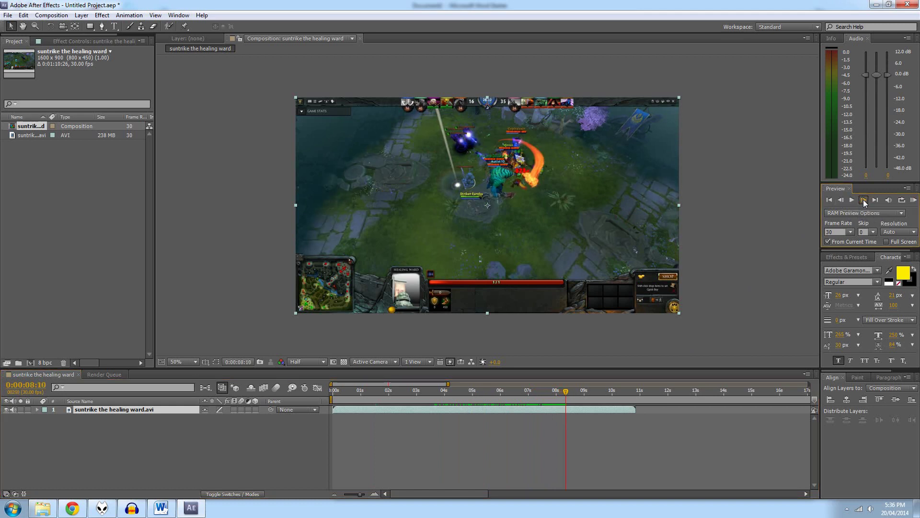
click(864, 200)
click(864, 200)
click(864, 201)
click(865, 201)
click(864, 200)
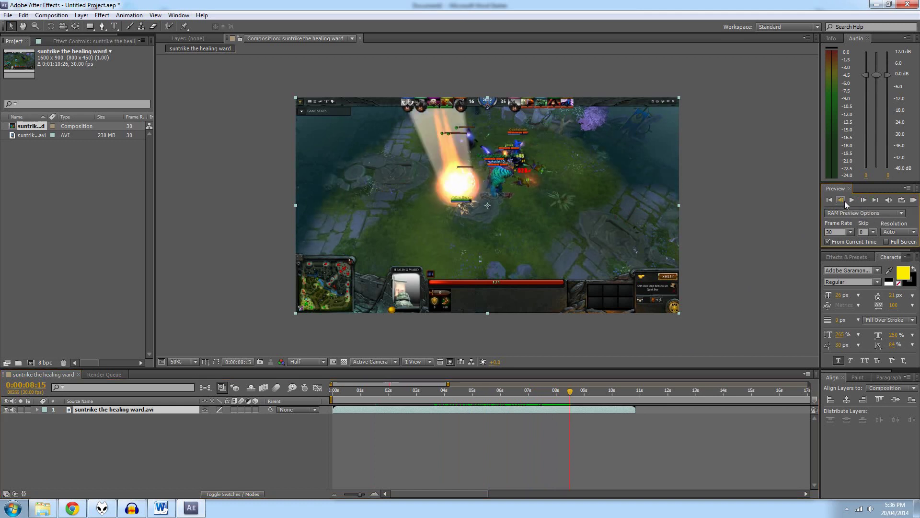
click(844, 204)
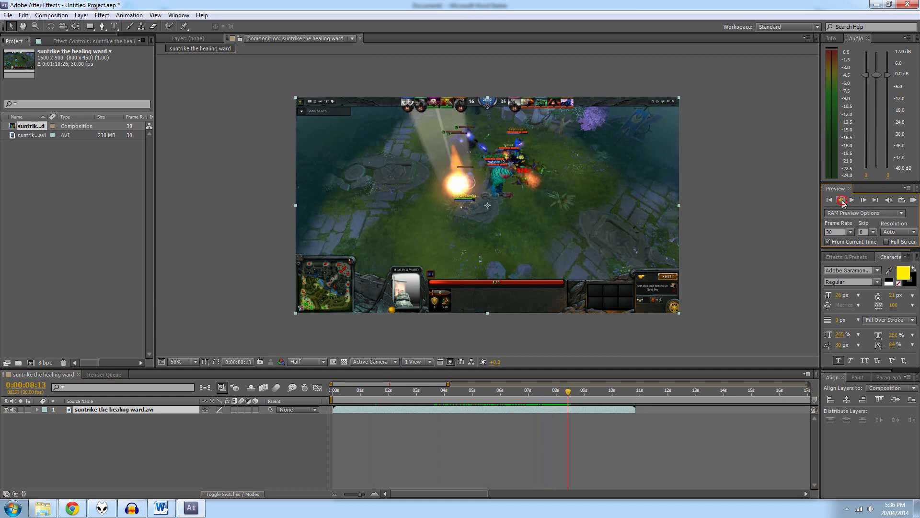
click(843, 202)
click(863, 200)
Step: Split the clip layer at 0:00:08:13 and bring foobar2000 to the front
click(144, 410)
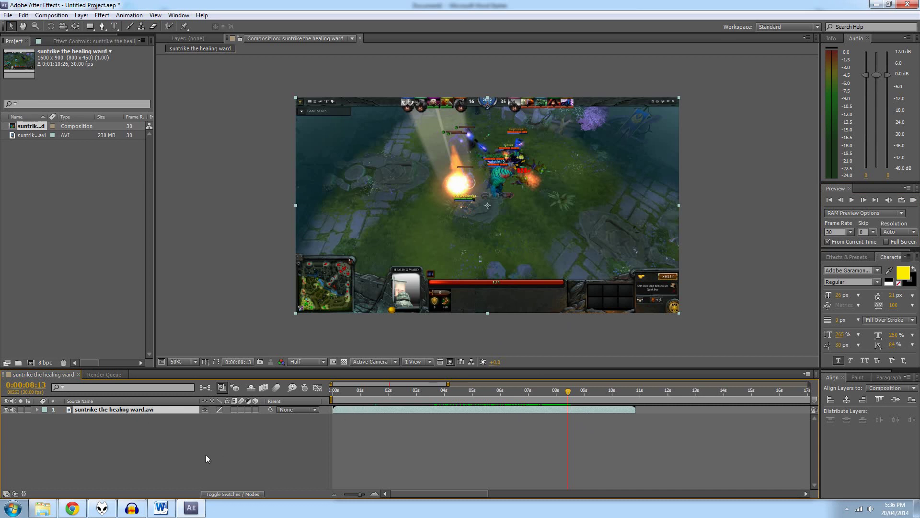
key(ctrl+shift+d)
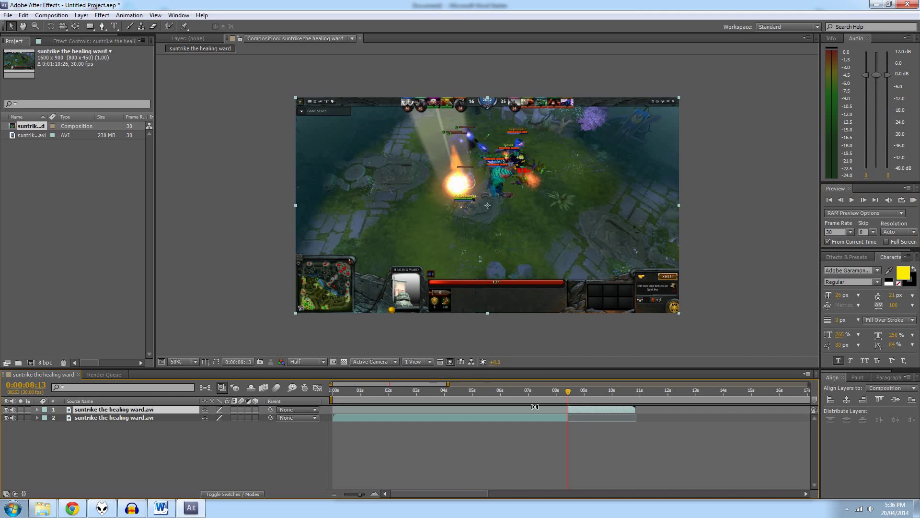
click(99, 508)
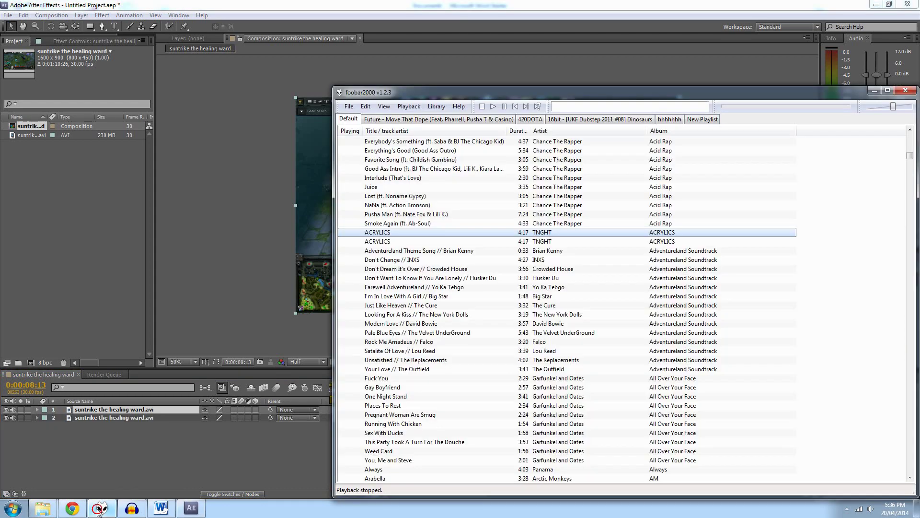
Step: Audition the ACRYLICS track in foobar2000, skipping through the song
double_click(539, 234)
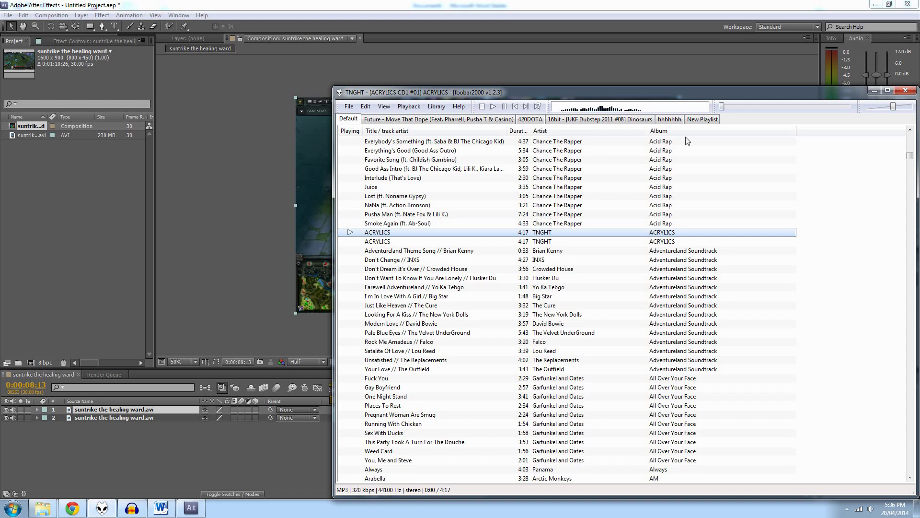
click(739, 106)
click(758, 106)
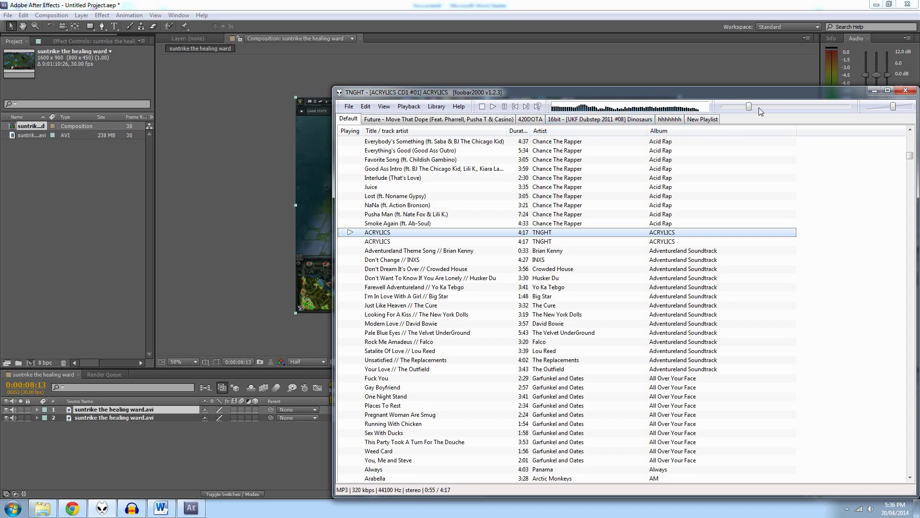
click(765, 107)
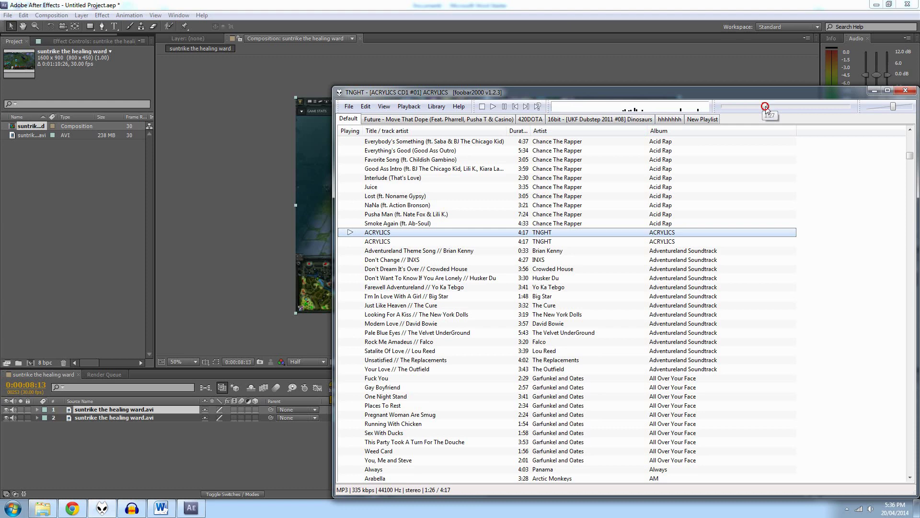
click(483, 108)
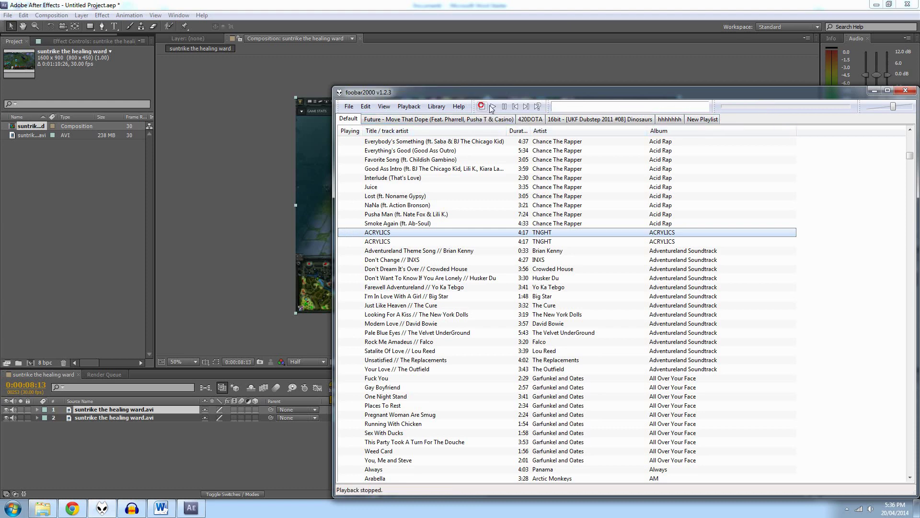
Step: Audition Earthquake (Noisia Remix) and Dinosaurs from the 16bit playlist
click(558, 120)
click(456, 223)
double_click(452, 213)
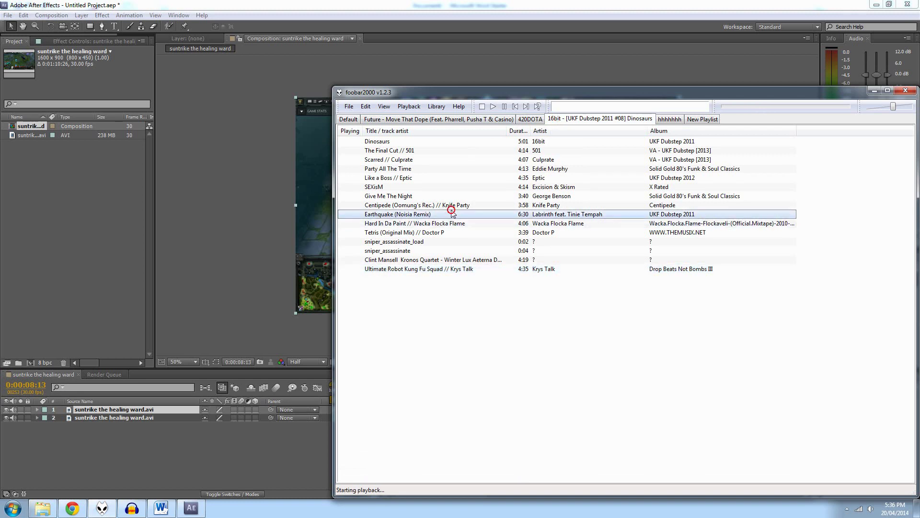
click(759, 107)
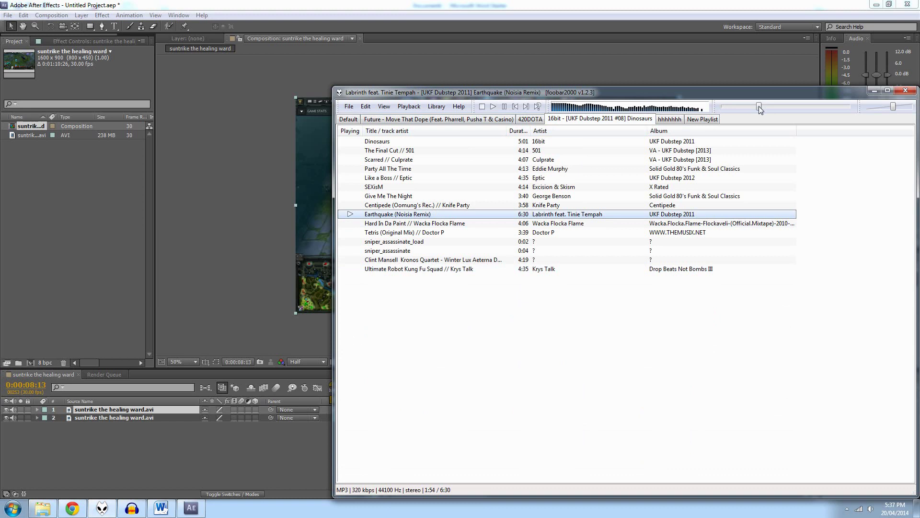
click(481, 106)
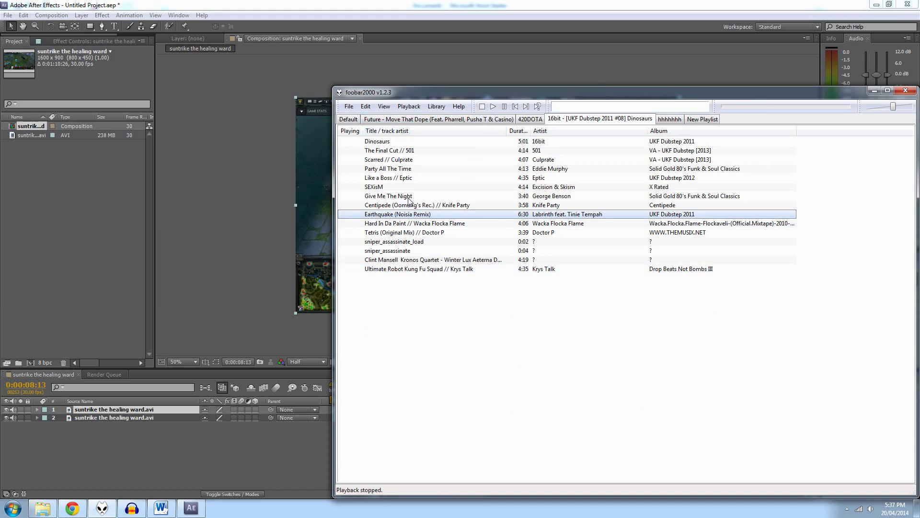
double_click(401, 141)
click(756, 104)
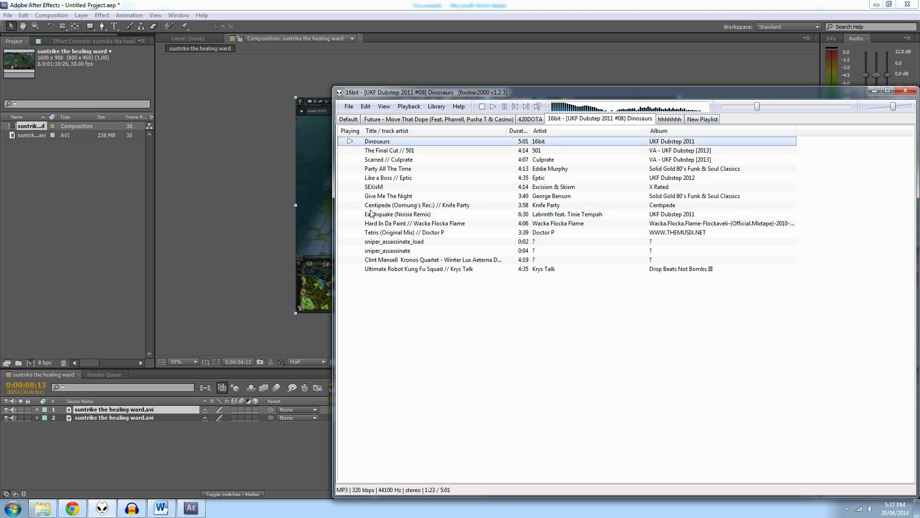
click(348, 119)
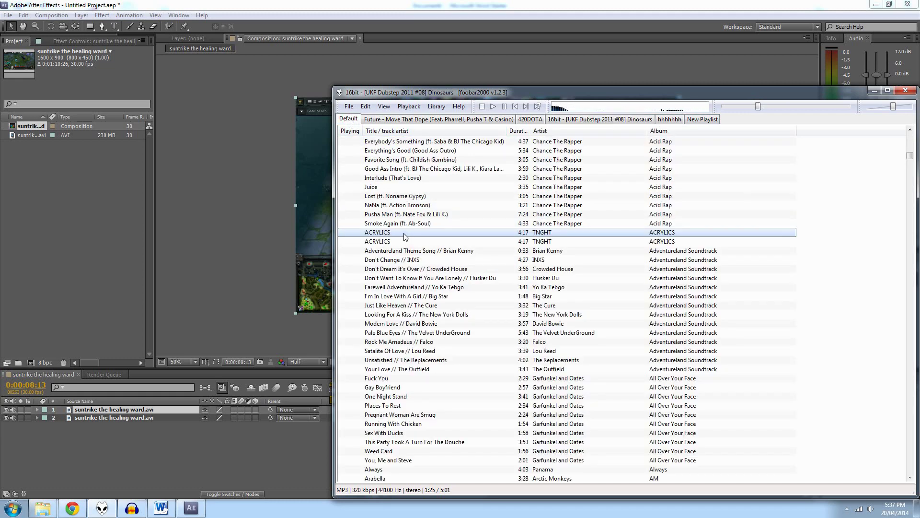
click(481, 106)
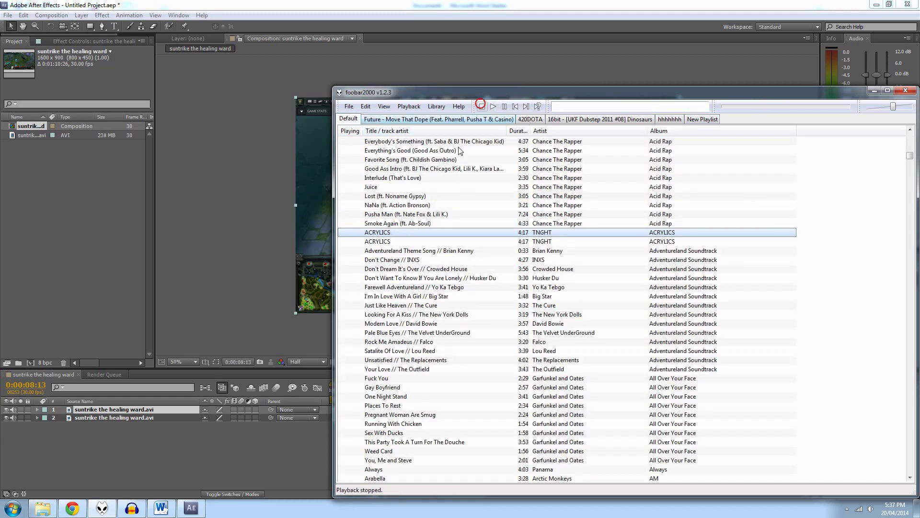
Step: Import 01. ACRYLICS.mp3 into the project and add it to the comp as layer 3
double_click(386, 234)
click(481, 106)
drag(394, 233, 100, 206)
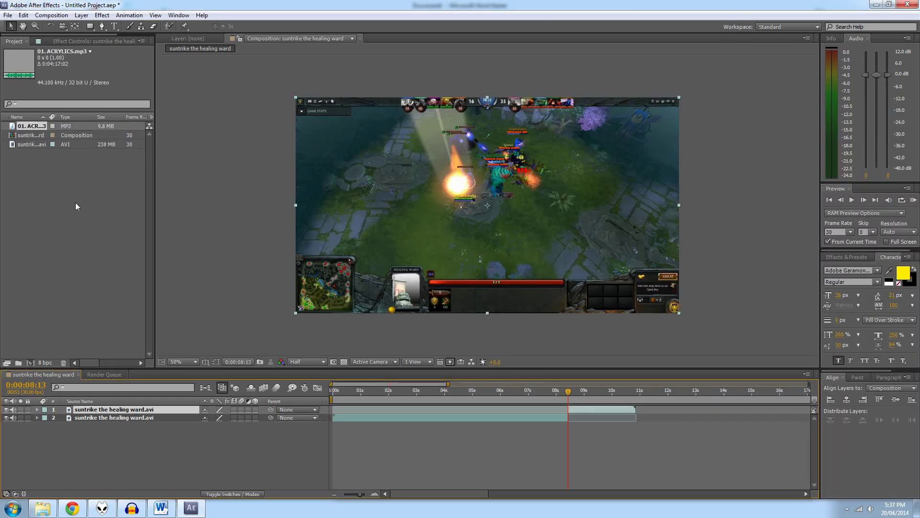
drag(33, 125, 118, 358)
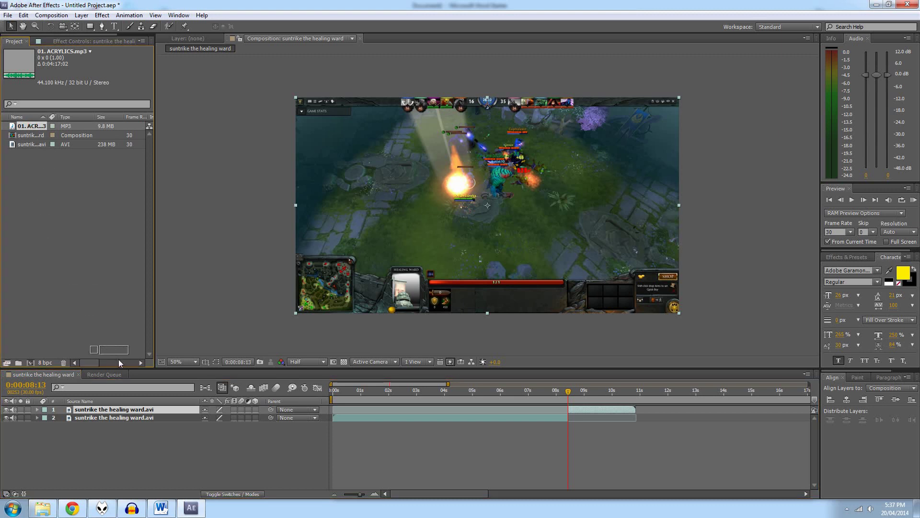
drag(133, 404, 138, 428)
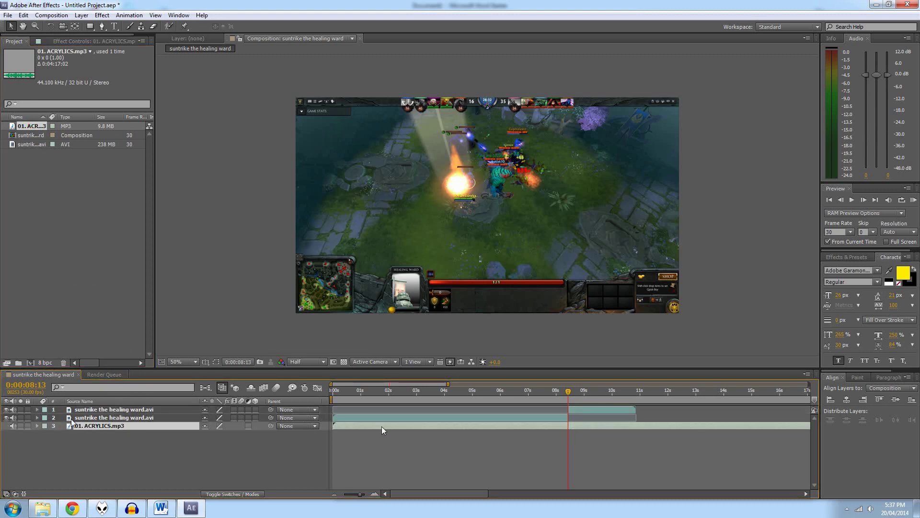
Step: Show the ACRYLICS waveform and slide the song earlier until its drop meets the 0:00:08:13 cut
click(38, 426)
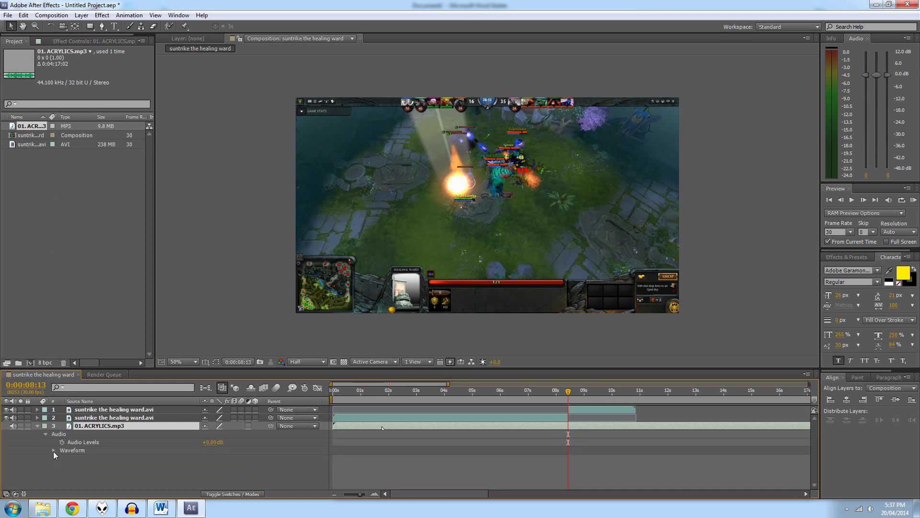
click(53, 450)
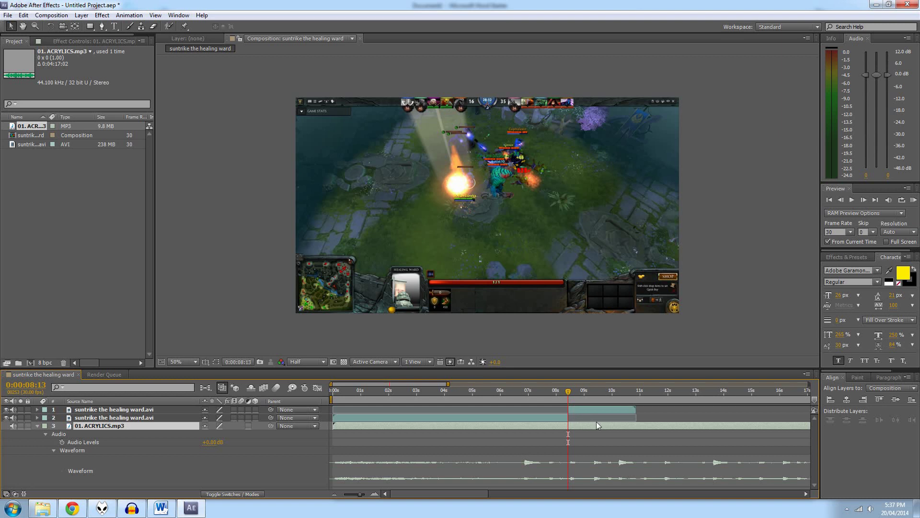
drag(743, 424, 404, 422)
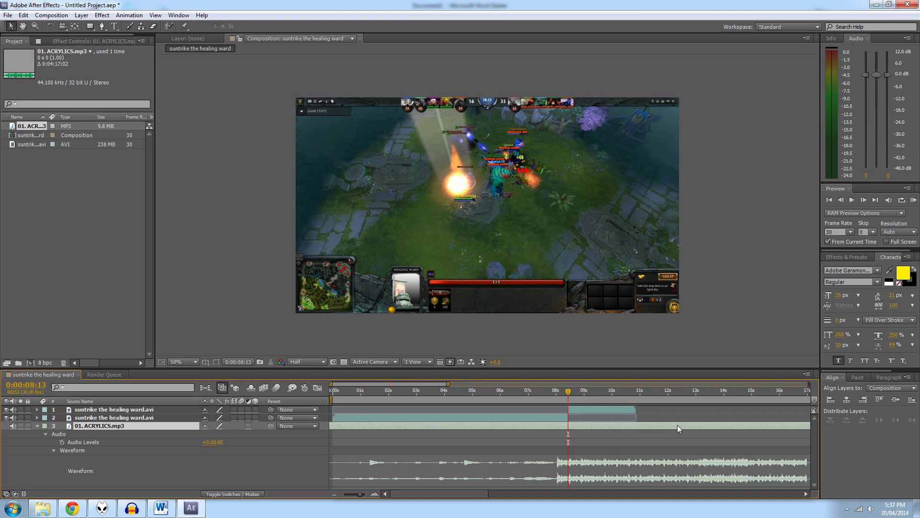
drag(677, 425, 426, 424)
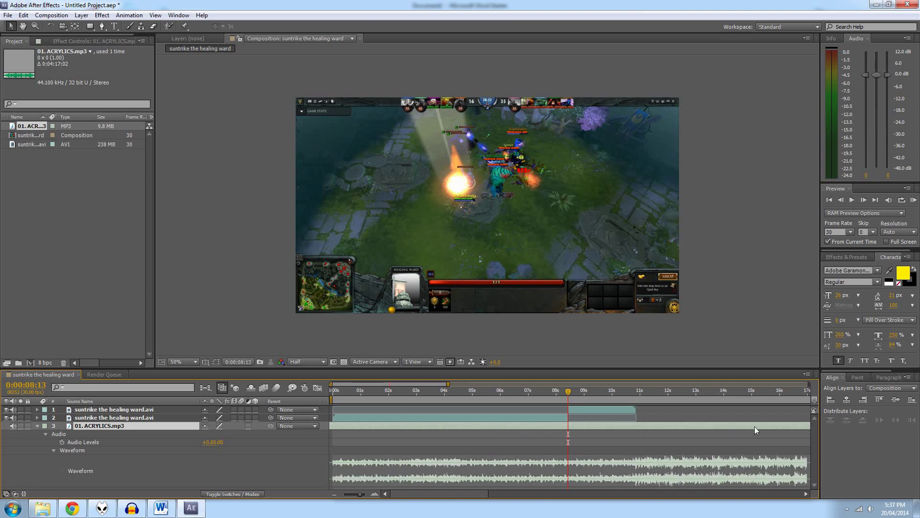
drag(754, 427, 404, 430)
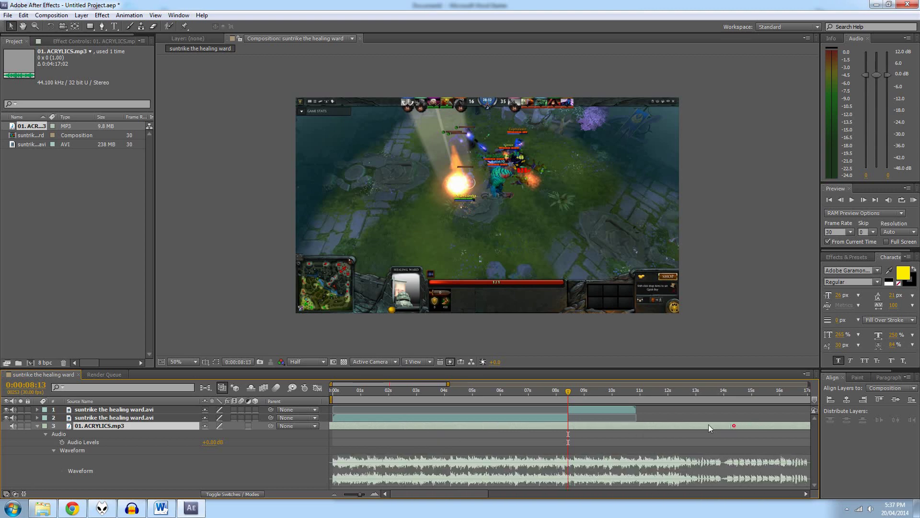
drag(708, 424, 447, 419)
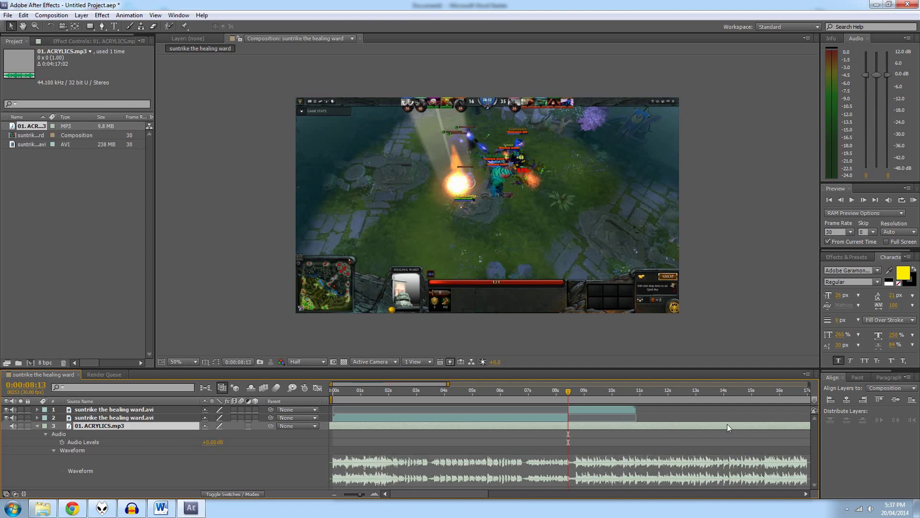
drag(727, 424, 533, 428)
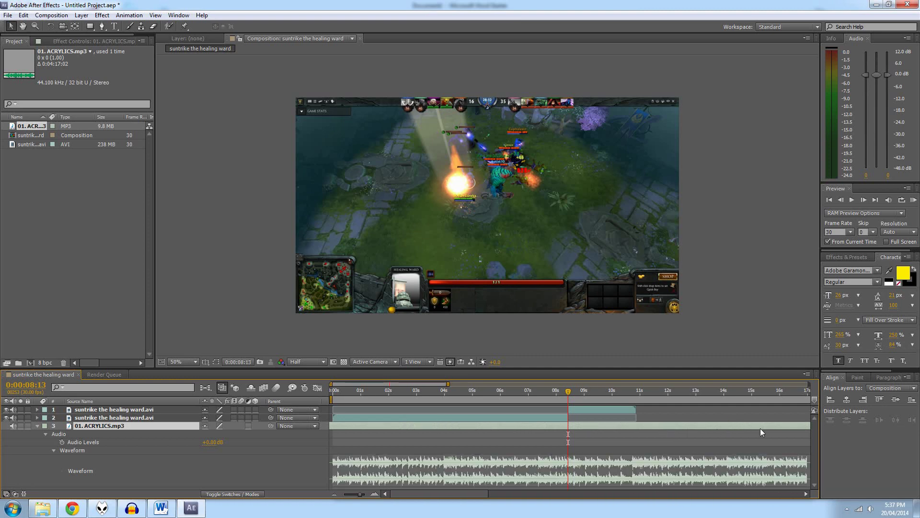
drag(760, 427, 446, 430)
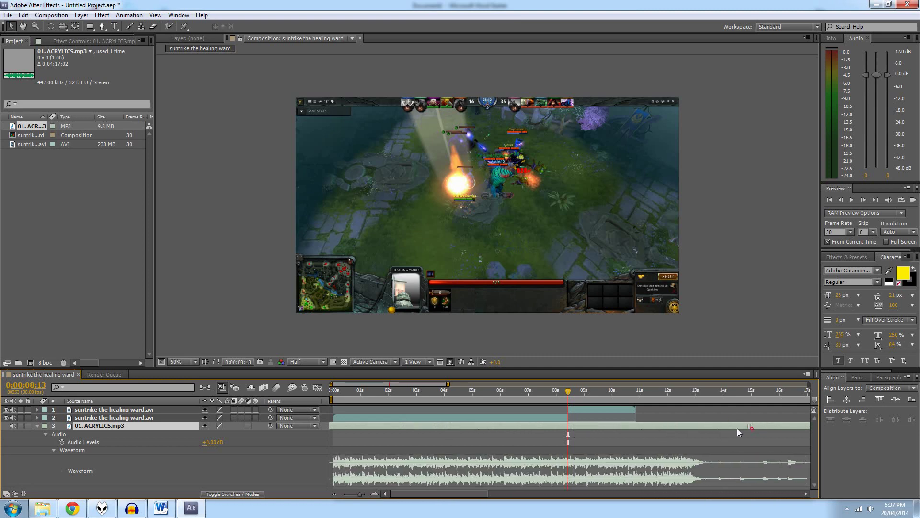
drag(738, 428, 584, 428)
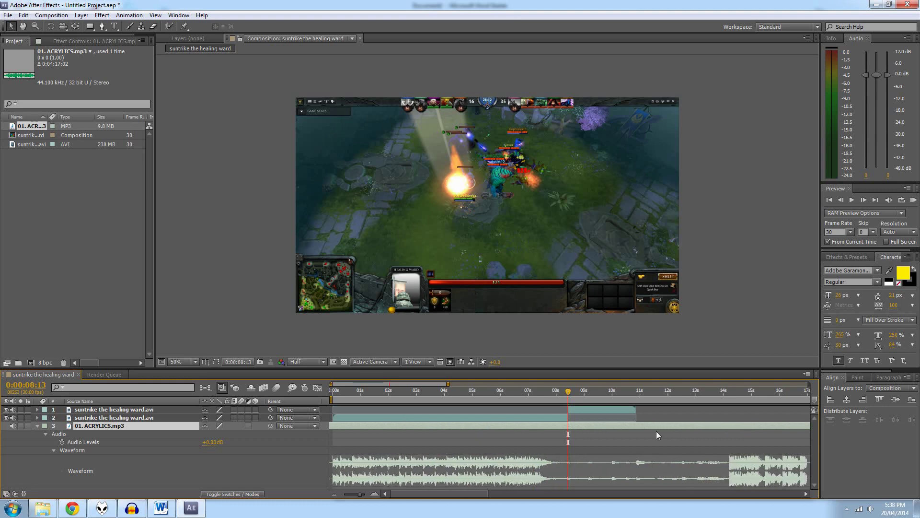
drag(674, 428, 512, 427)
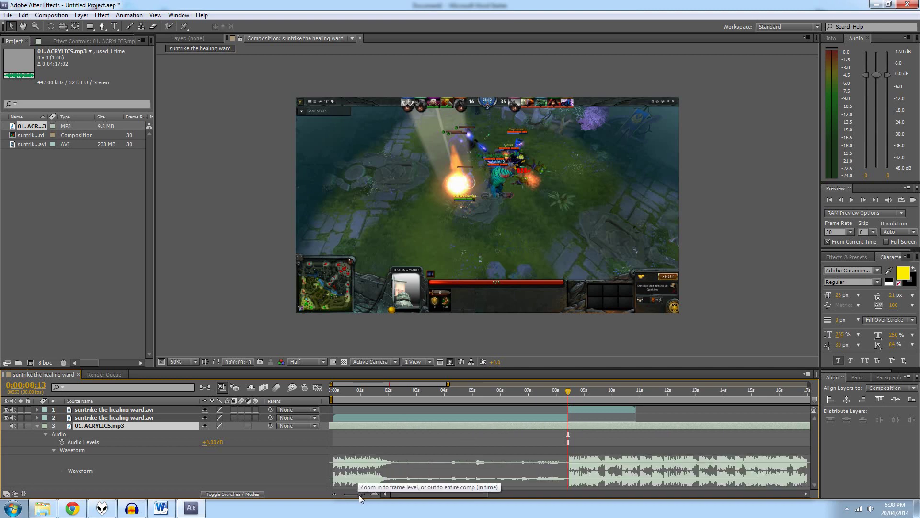
Step: Zoom the timeline to frame level and nudge the ACRYLICS audio for an exact fit
drag(359, 494, 368, 494)
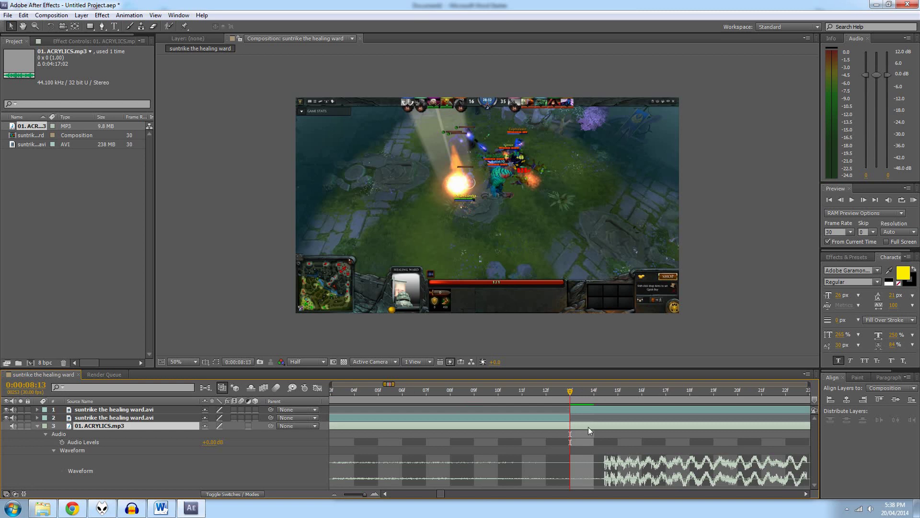
mouse_move(589, 430)
mouse_down()
mouse_move(547, 434)
mouse_move(569, 428)
mouse_up()
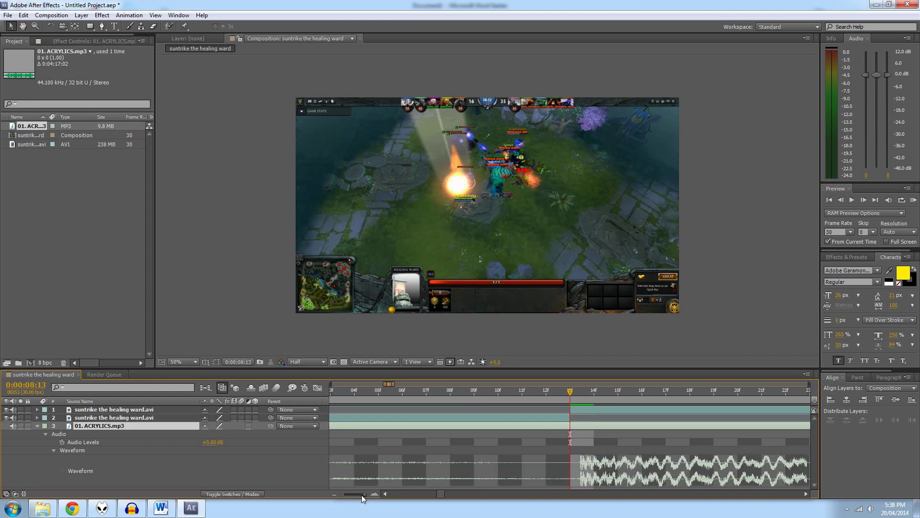
drag(362, 495, 358, 495)
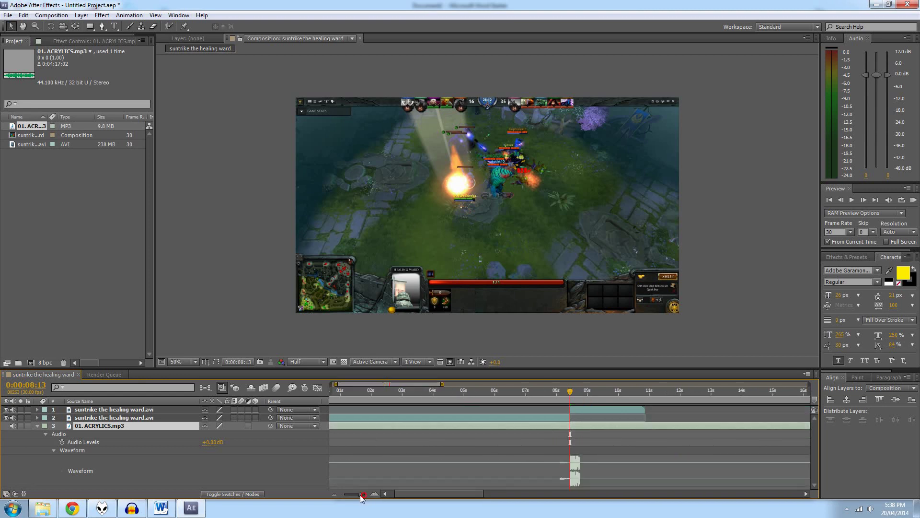
Step: RAM preview the comp from 1:22 with the soundtrack, then collapse layer 3's properties
click(378, 391)
key(KP_0)
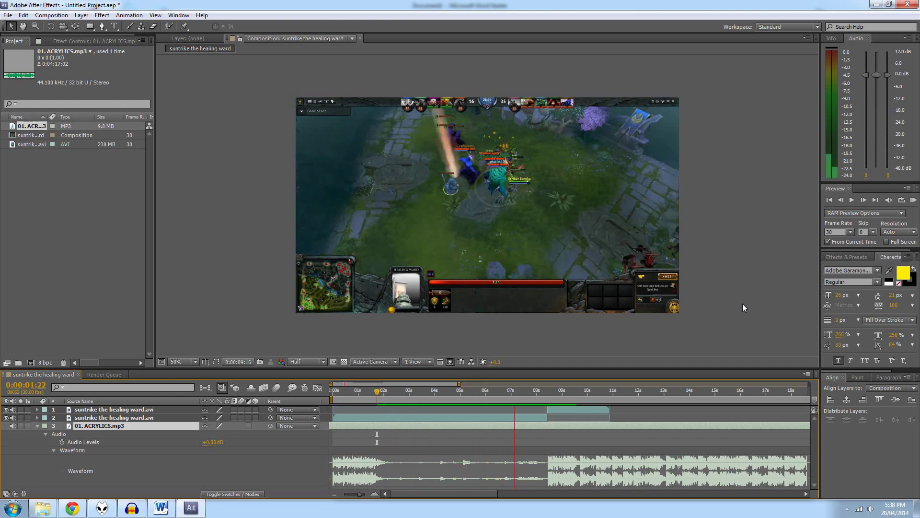
key(space)
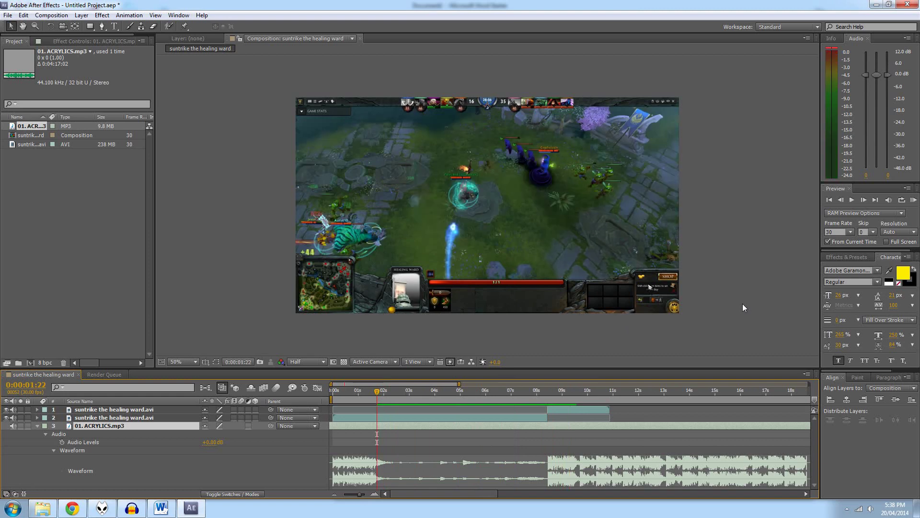
drag(388, 390, 547, 398)
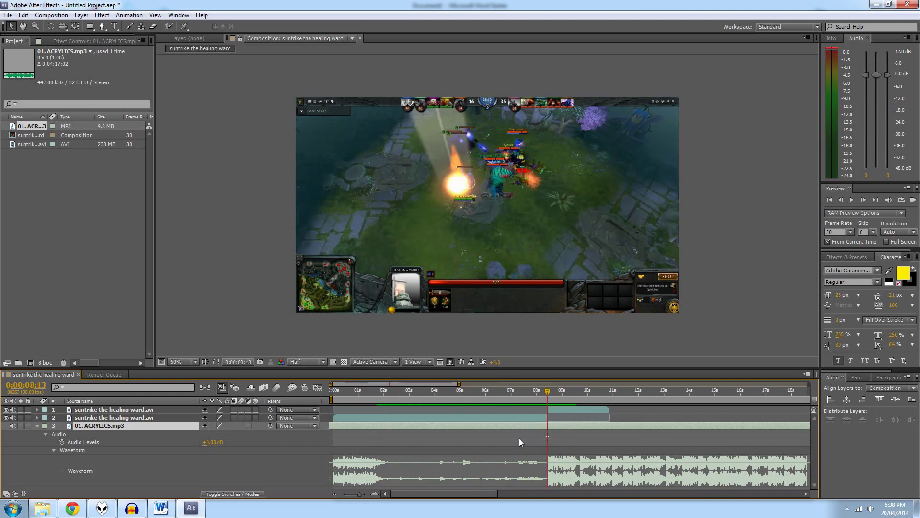
click(37, 426)
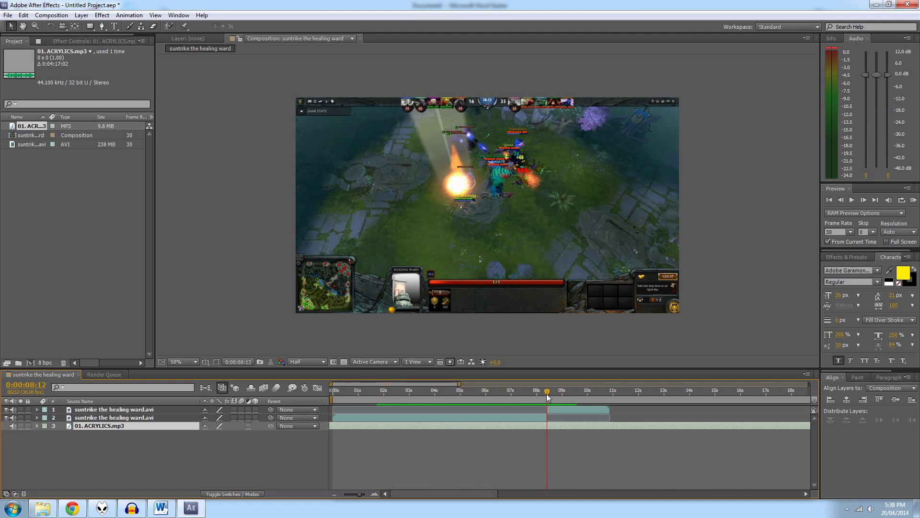
Step: Re-expand the ACRYLICS layer's audio, adjust the timeline zoom and return to 0:00:08:13
mouse_move(547, 393)
mouse_down()
mouse_move(576, 389)
mouse_move(550, 393)
mouse_up()
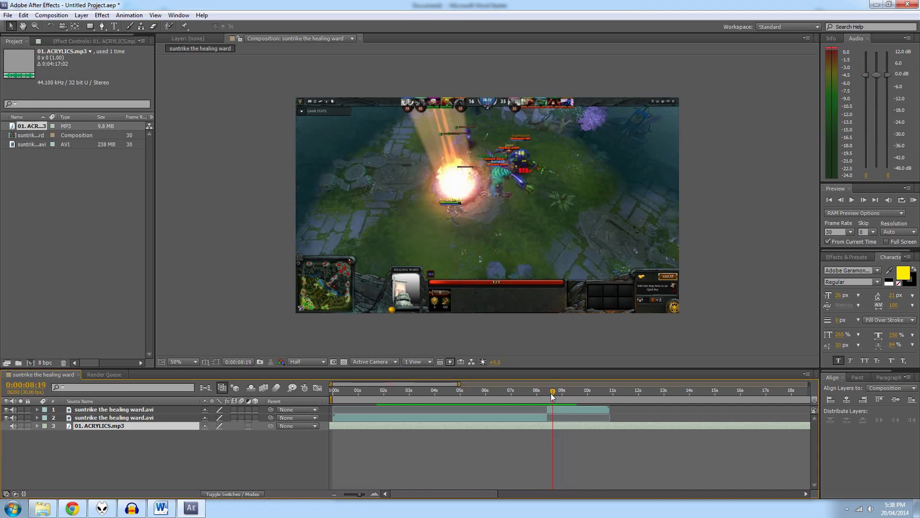
click(38, 425)
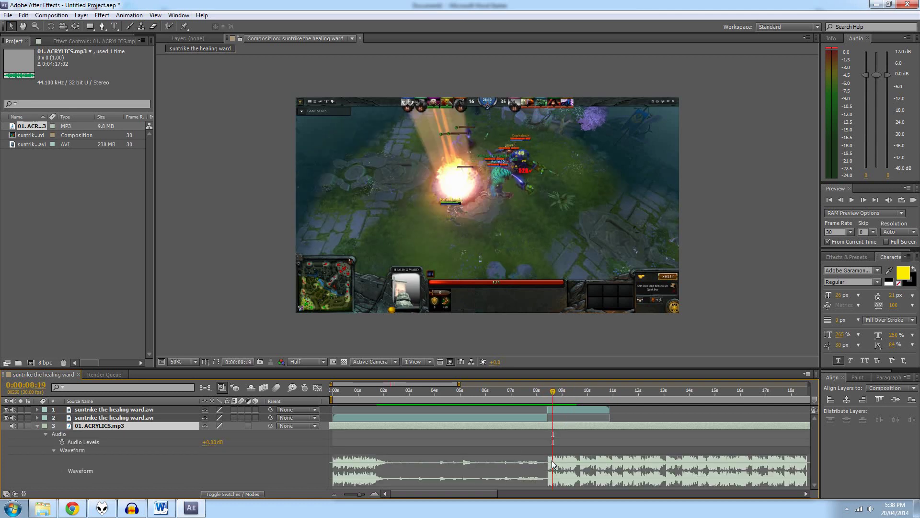
click(359, 494)
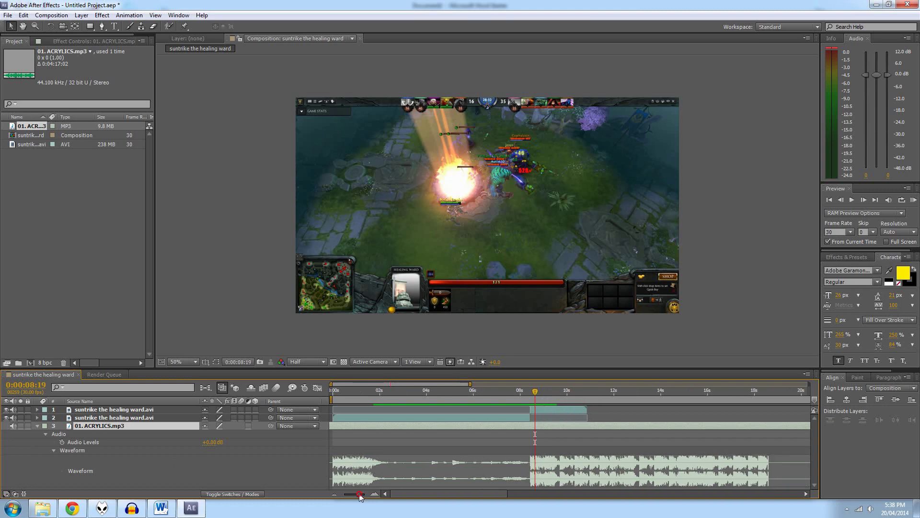
drag(360, 493, 364, 494)
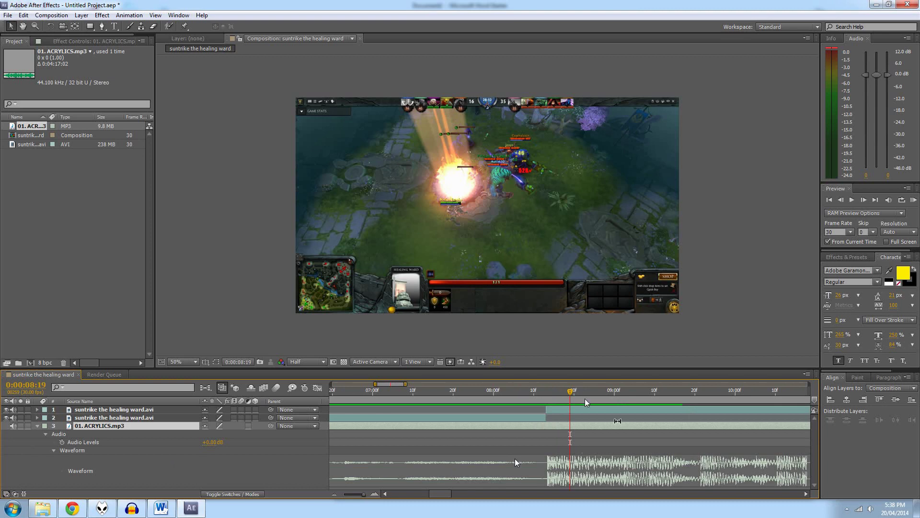
click(546, 391)
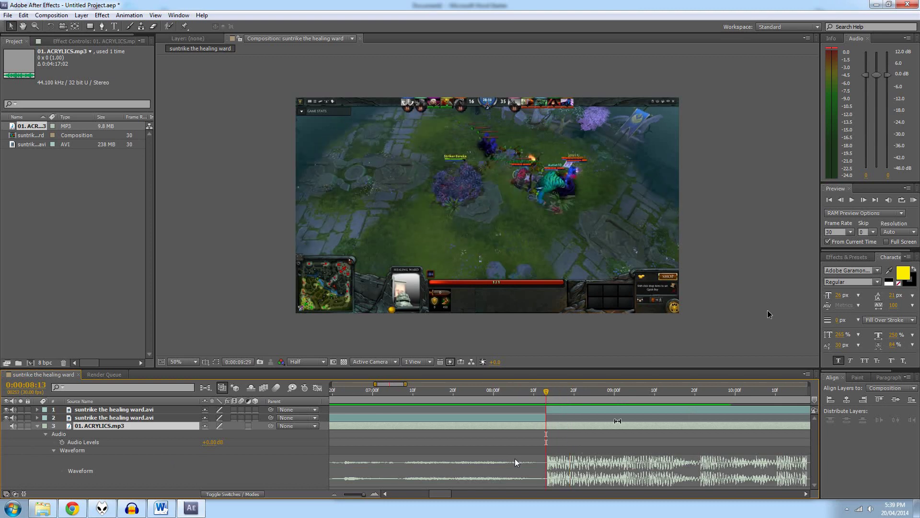
Step: Preview around the cut and park the playhead at 0:00:08:26 with the top video layer selected
key(space)
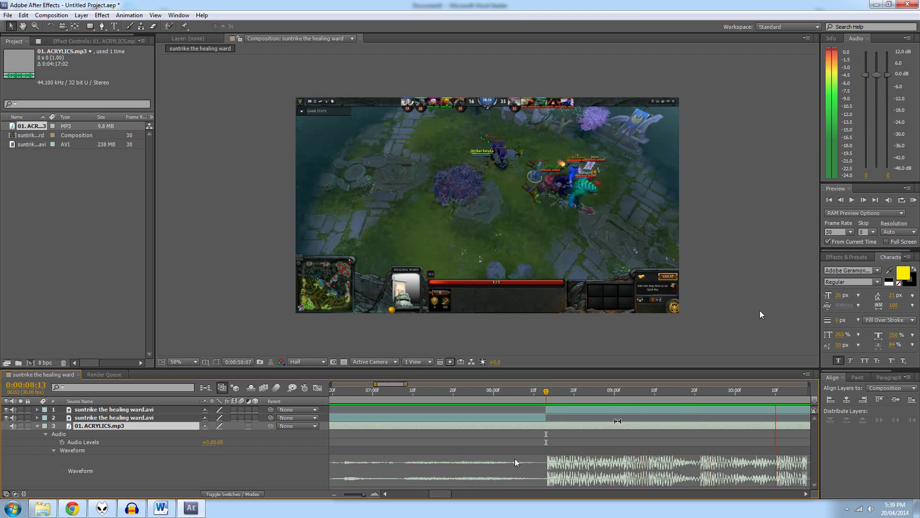
key(space)
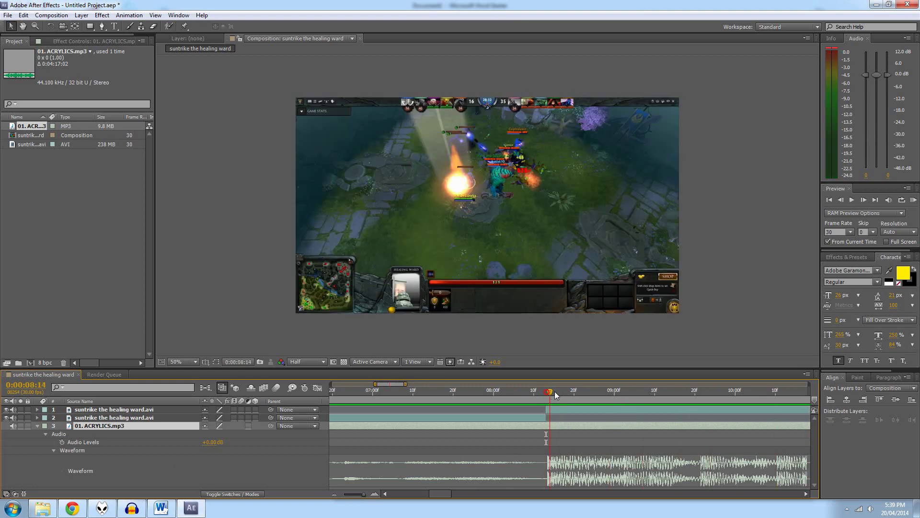
drag(555, 392, 591, 401)
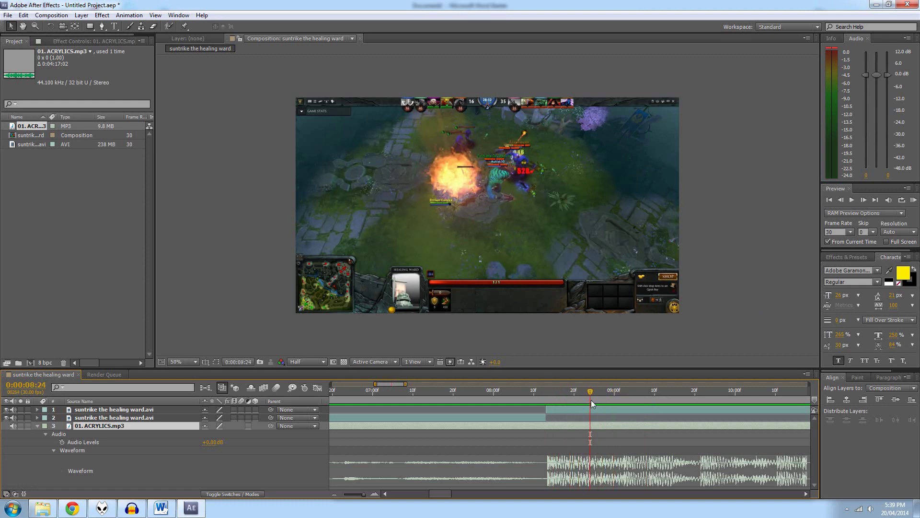
drag(598, 396, 604, 396)
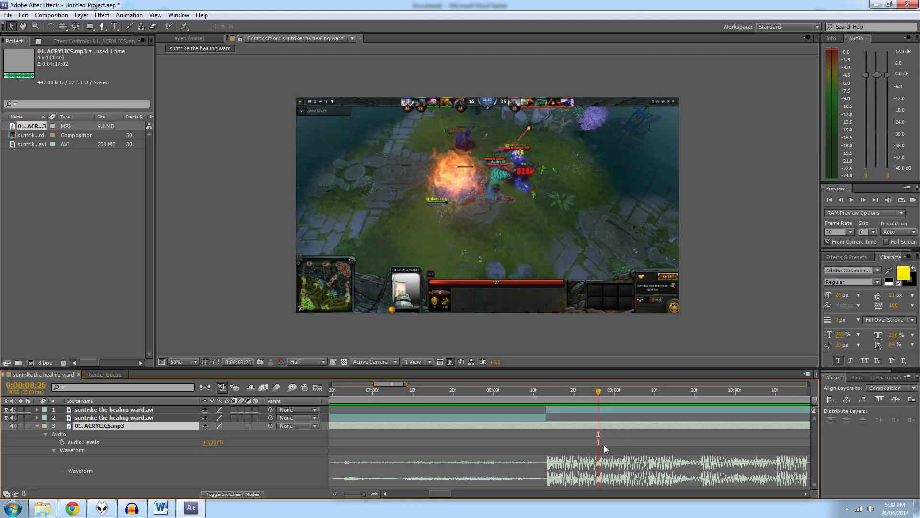
click(610, 410)
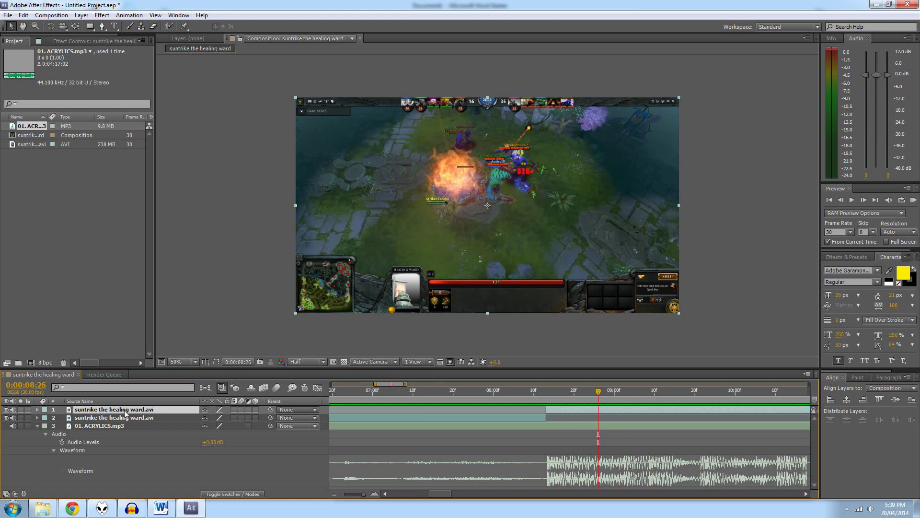
Step: Split the top clip at 0:00:08:26 with Ctrl+Shift+D, then select and twirl open the short piece
key(ctrl+shift+d)
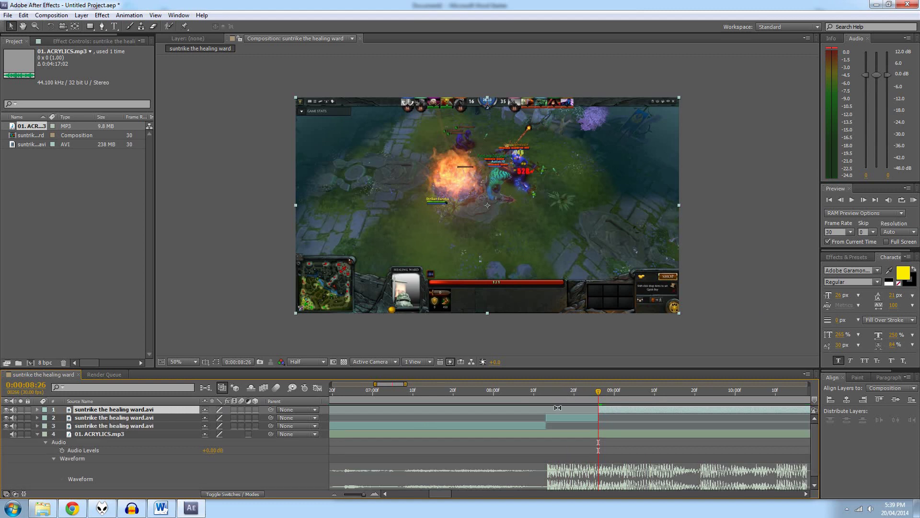
click(571, 419)
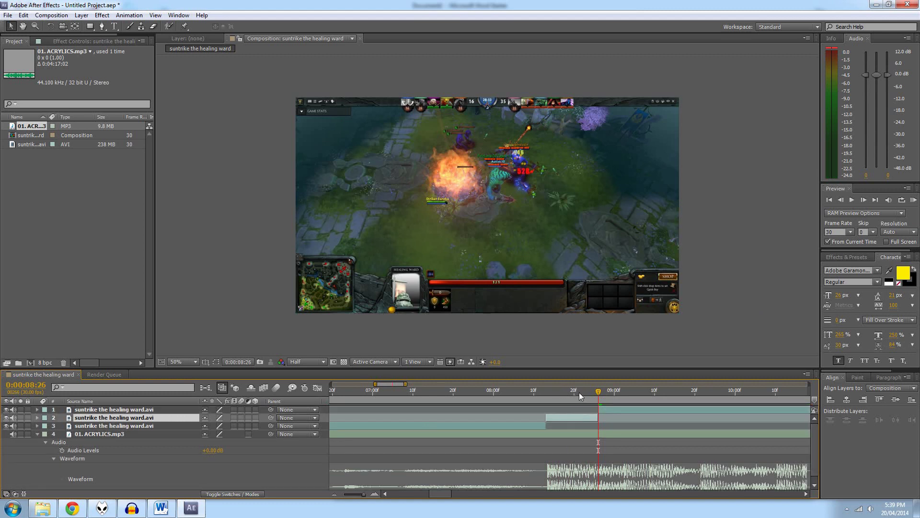
drag(579, 392, 546, 399)
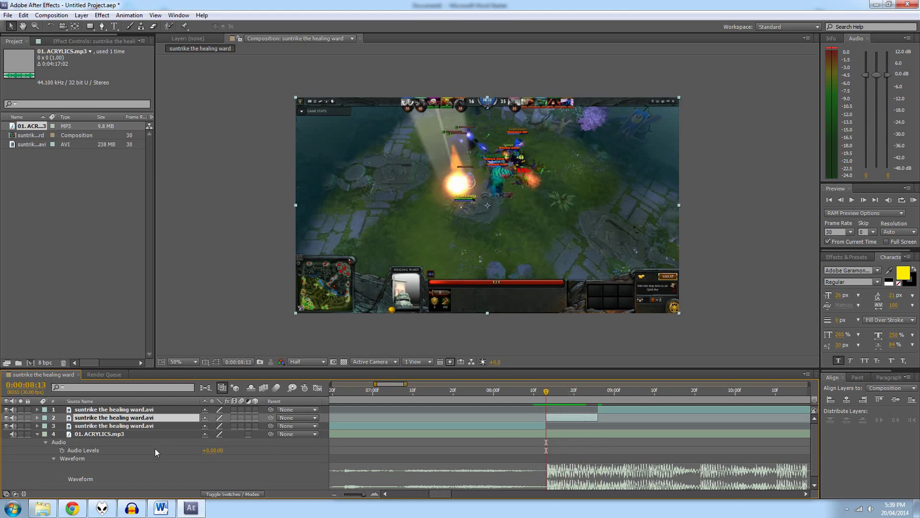
click(38, 417)
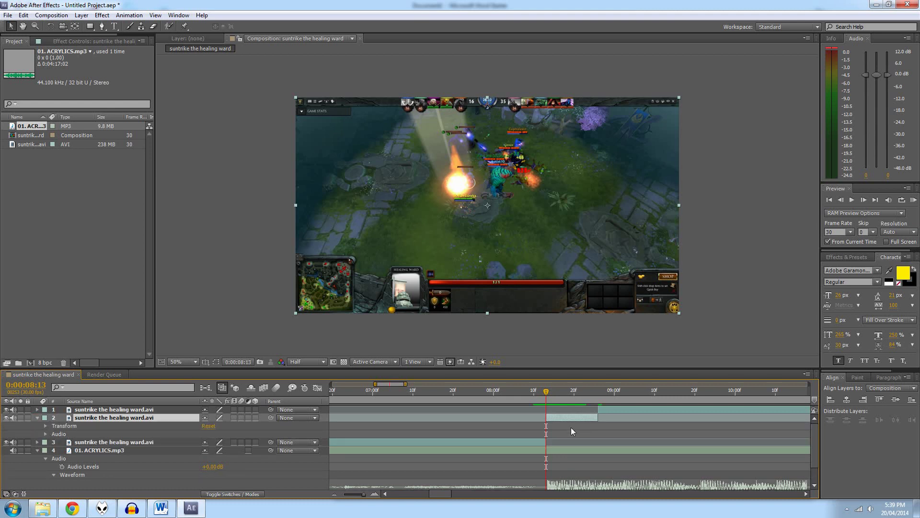
Step: Twirl open the short piece's Transform group and scrub its frames back to 0:00:08:13
click(45, 425)
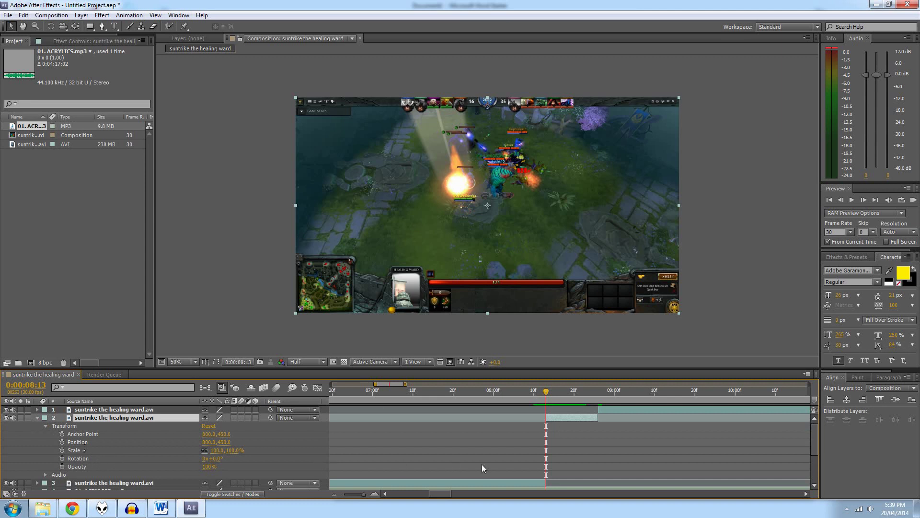
mouse_move(548, 394)
mouse_down()
mouse_move(597, 397)
mouse_move(543, 395)
mouse_up()
mouse_move(549, 390)
mouse_down()
mouse_move(584, 391)
mouse_move(546, 391)
mouse_up()
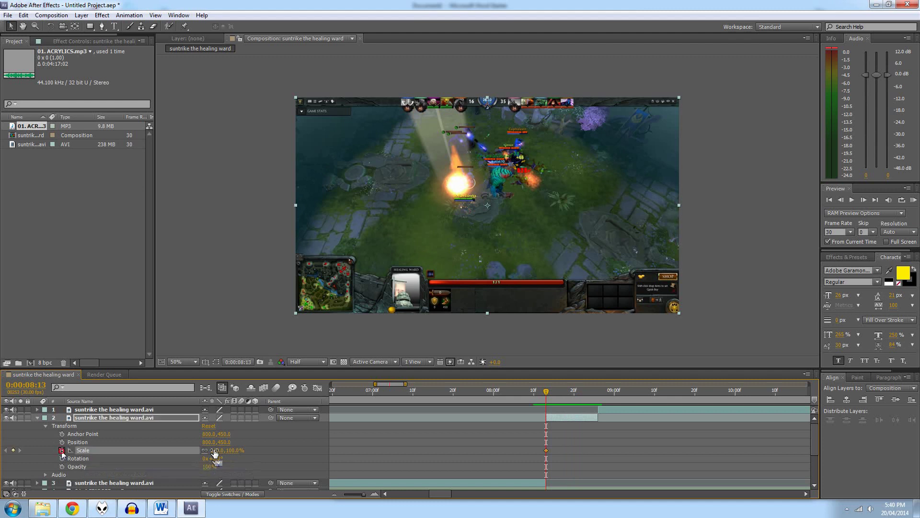
Step: Keyframe Scale from 100% at 0:00:08:13 to 640% at 0:00:08:25, plus a Position keyframe at 08:13
click(62, 452)
drag(546, 392, 602, 394)
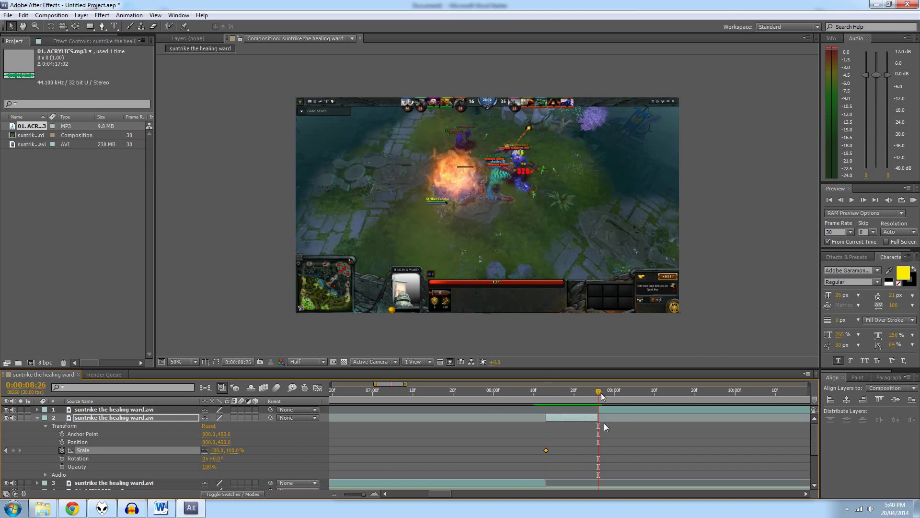
click(840, 200)
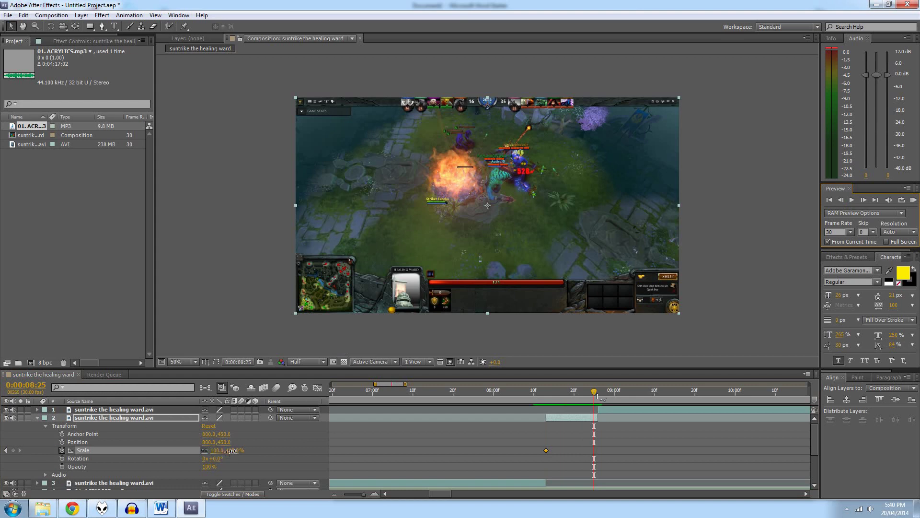
drag(225, 450, 473, 464)
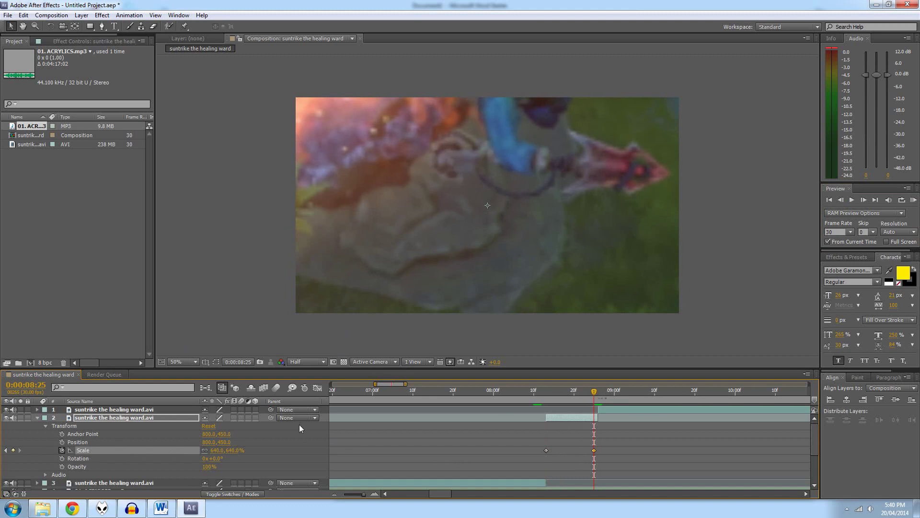
drag(585, 393, 545, 398)
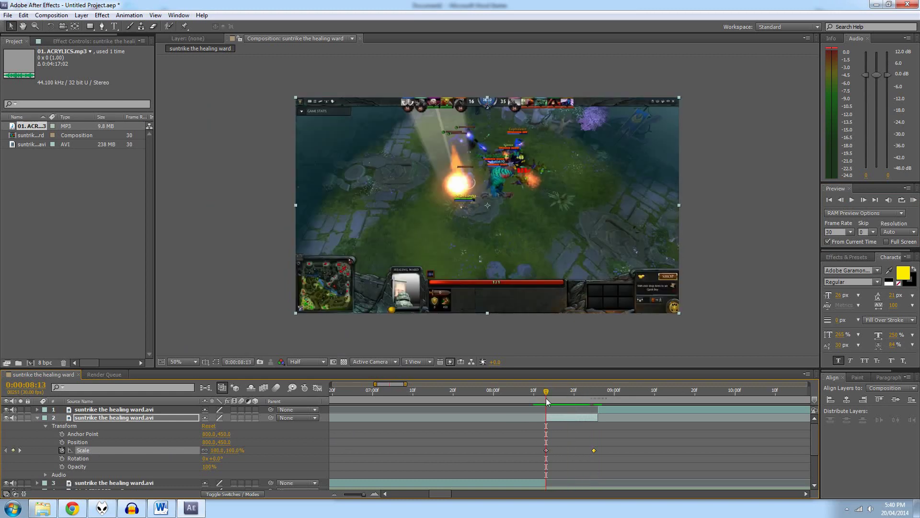
click(62, 442)
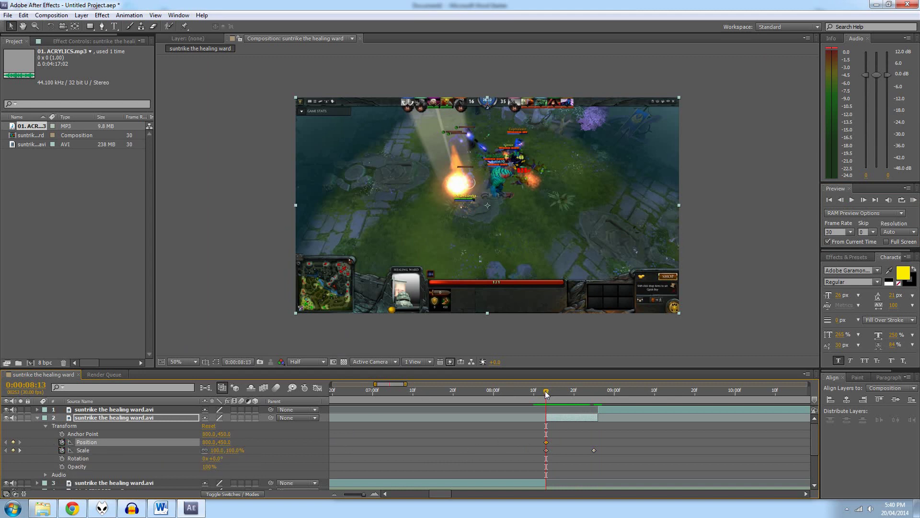
Step: At 0:00:08:25 drag the zoomed layer to 1622, 1159 onto the fireball, review it, then collapse the layer
drag(548, 392, 594, 392)
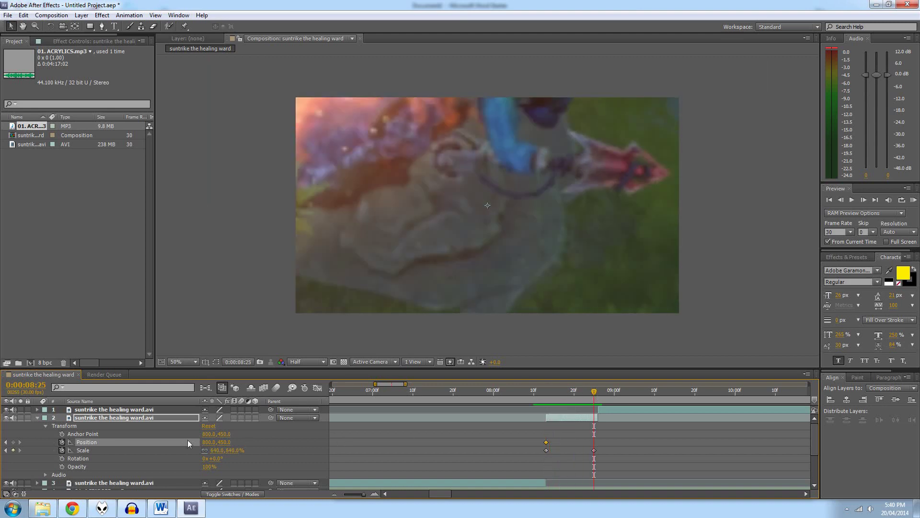
click(14, 442)
drag(388, 226, 545, 314)
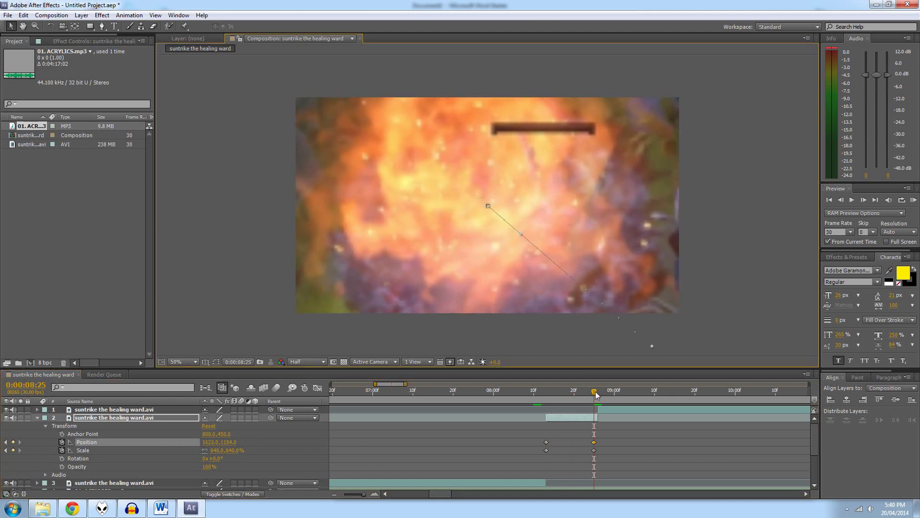
drag(595, 392, 544, 392)
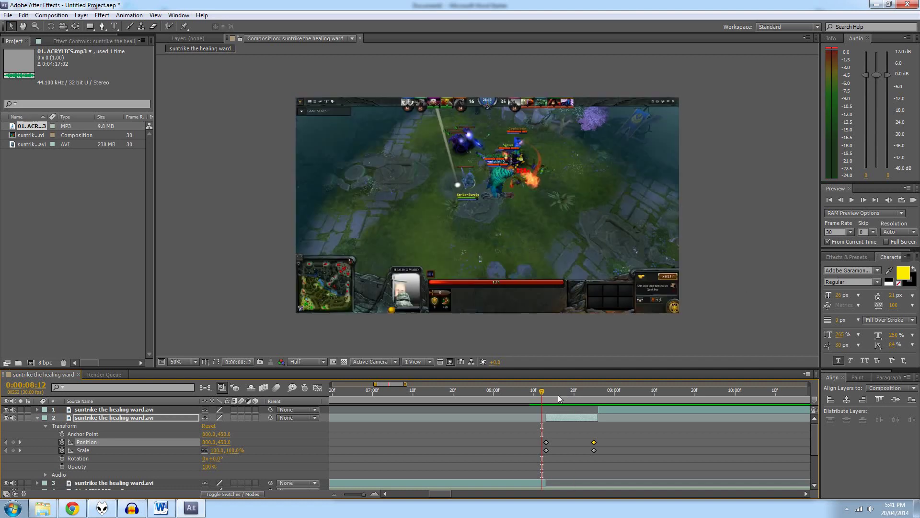
click(598, 390)
click(611, 408)
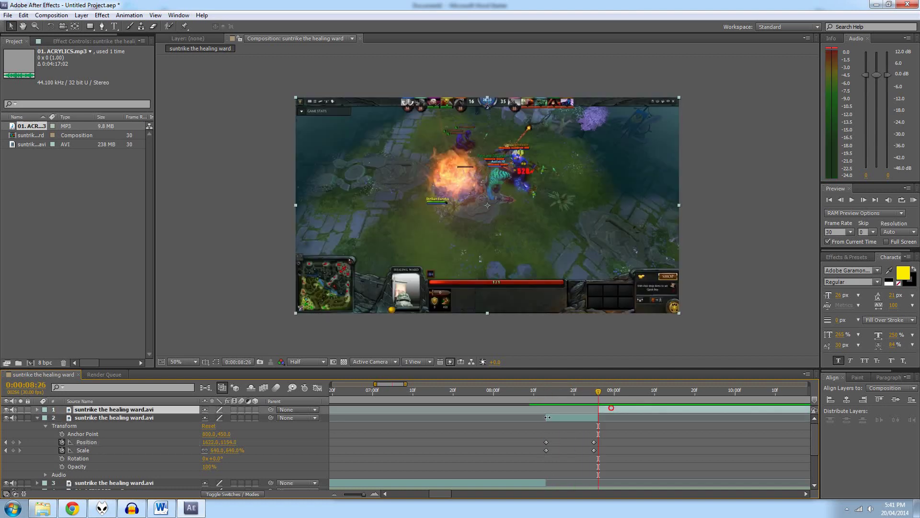
click(37, 418)
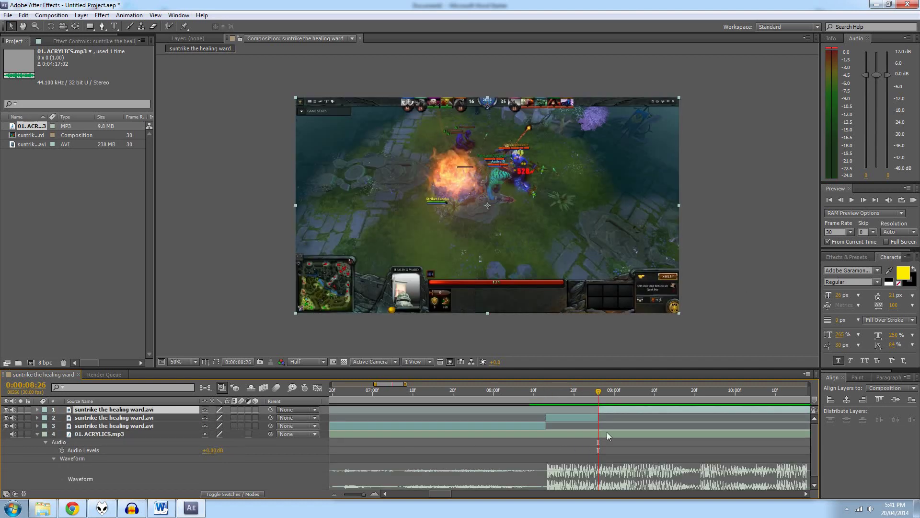
Step: Put the playhead exactly on 0:00:09:08 and split the top clip there
scroll(607, 432, down, 1)
drag(597, 390, 646, 390)
scroll(667, 437, up, 1)
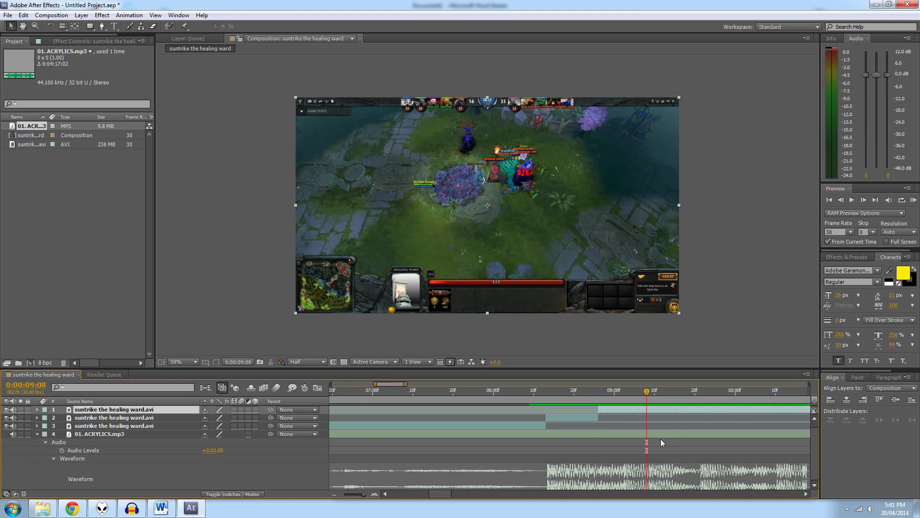
click(841, 200)
click(841, 200)
click(863, 200)
click(862, 200)
key(ctrl+shift+d)
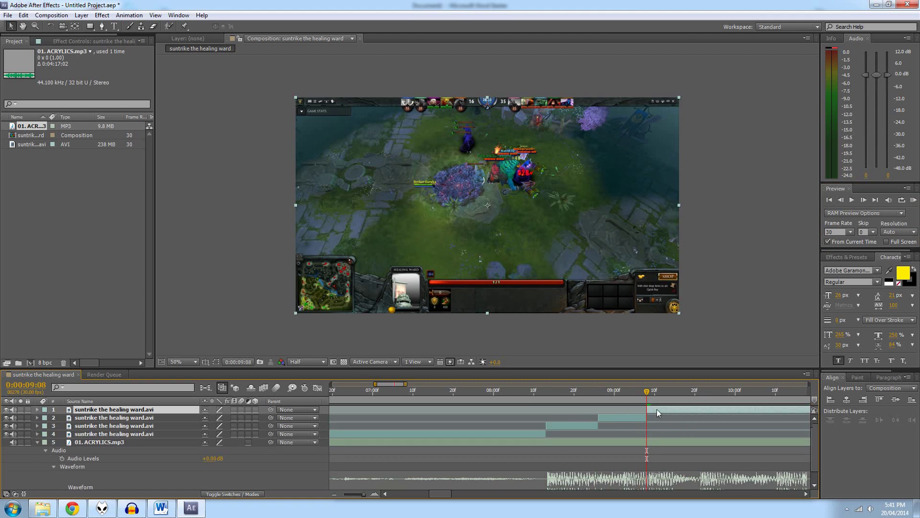
Step: Select the new short piece and return to its start at 0:00:08:26
click(622, 421)
click(619, 394)
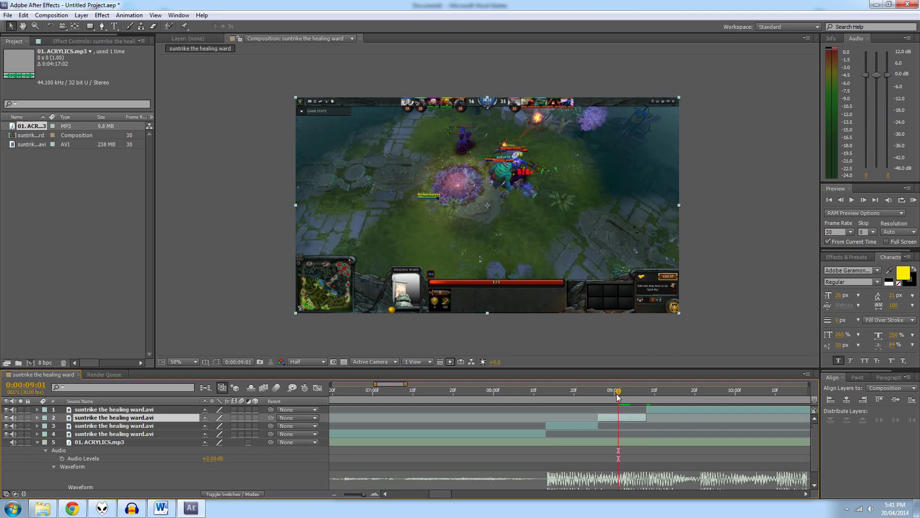
drag(619, 394, 598, 394)
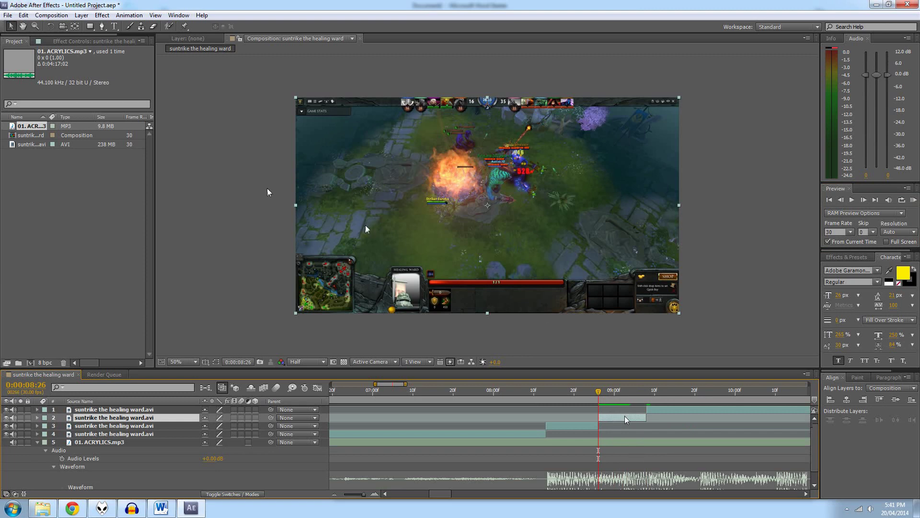
Step: Apply the Colorama effect to the new short piece and expand its Output Cycle settings
click(106, 15)
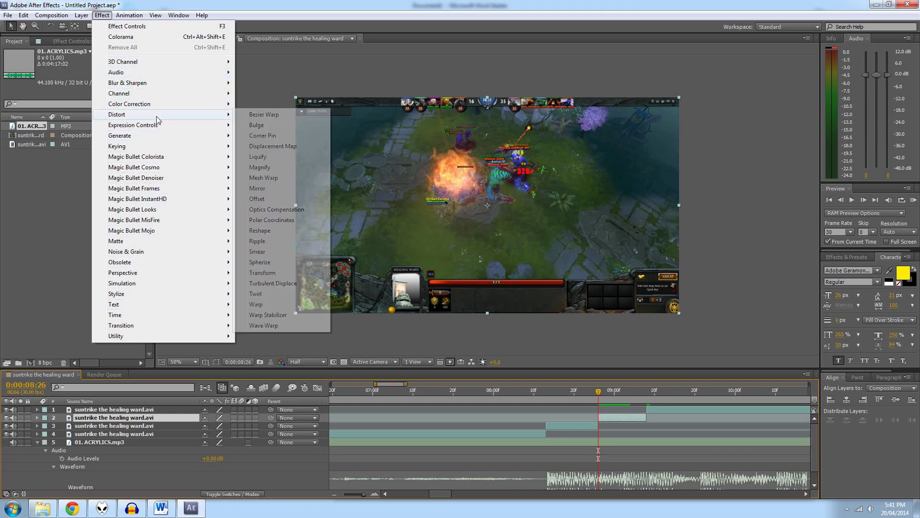
mouse_move(158, 105)
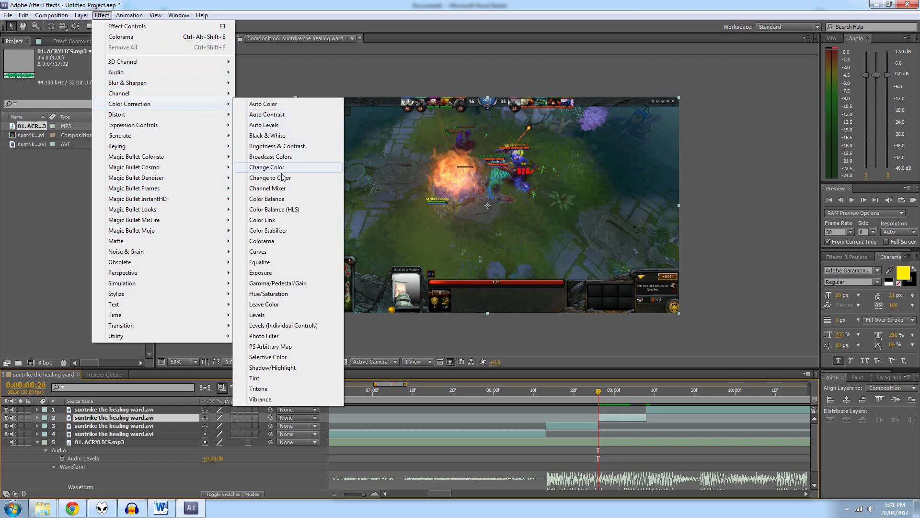
click(283, 245)
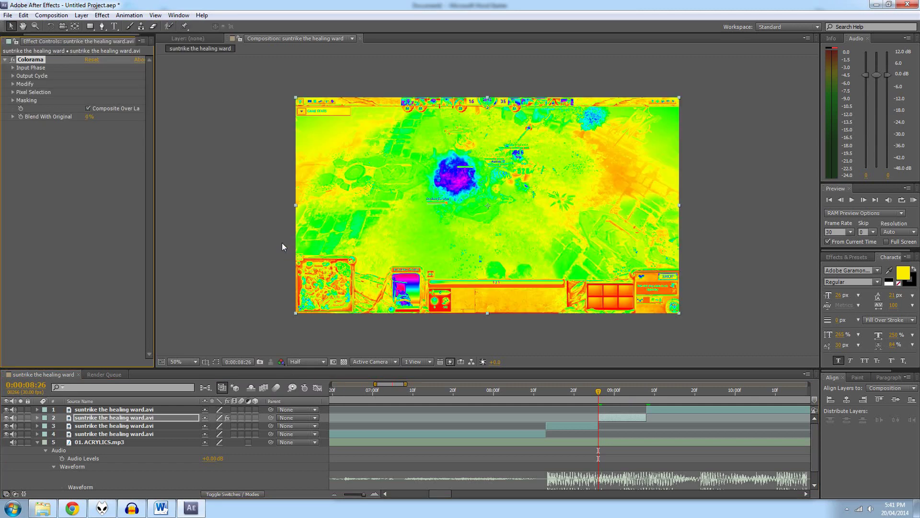
click(13, 75)
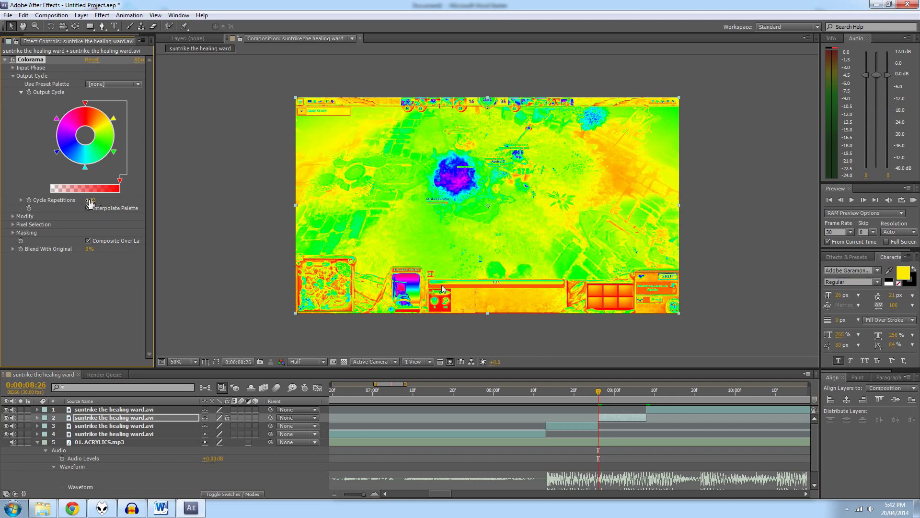
Step: Keyframe Colorama Cycle Repetitions from 12.90 up to 43.80 at 0:00:09:07 and preview the colour cycling
mouse_move(90, 204)
mouse_down()
mouse_move(154, 200)
mouse_move(91, 205)
mouse_up()
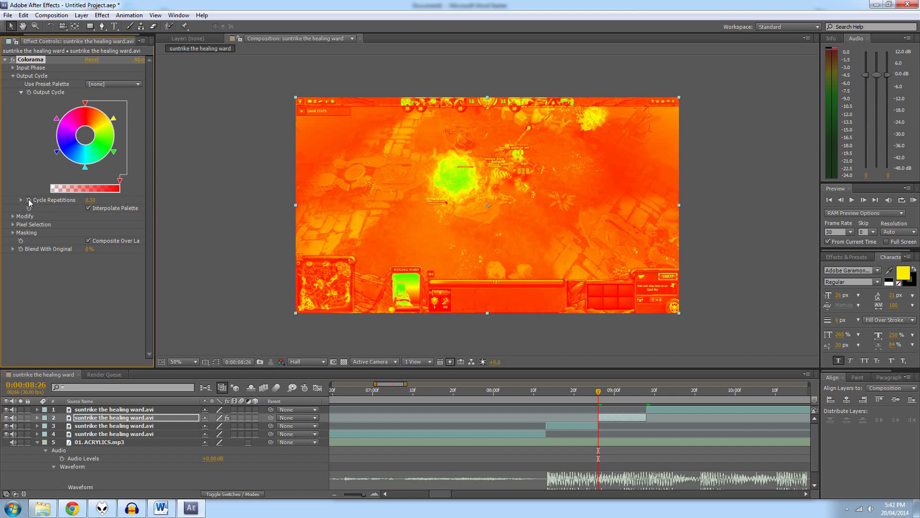
click(28, 199)
drag(598, 393, 643, 394)
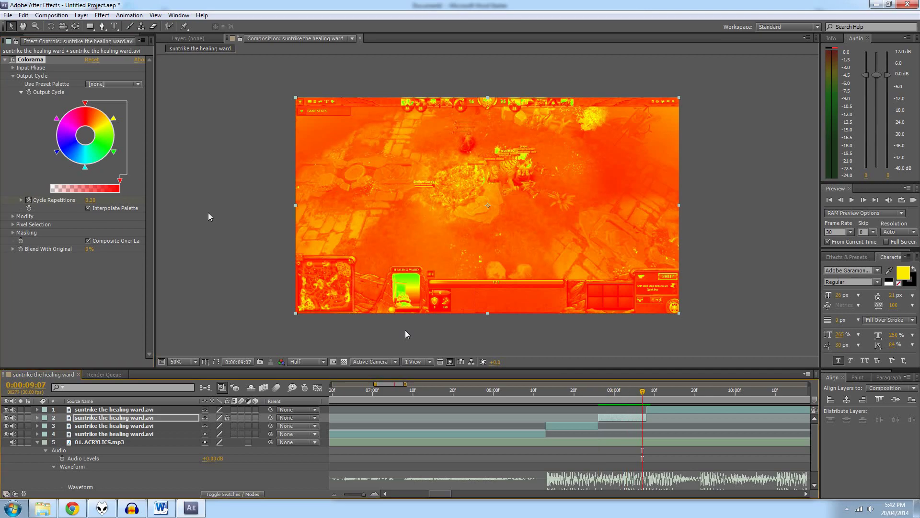
drag(92, 199, 177, 206)
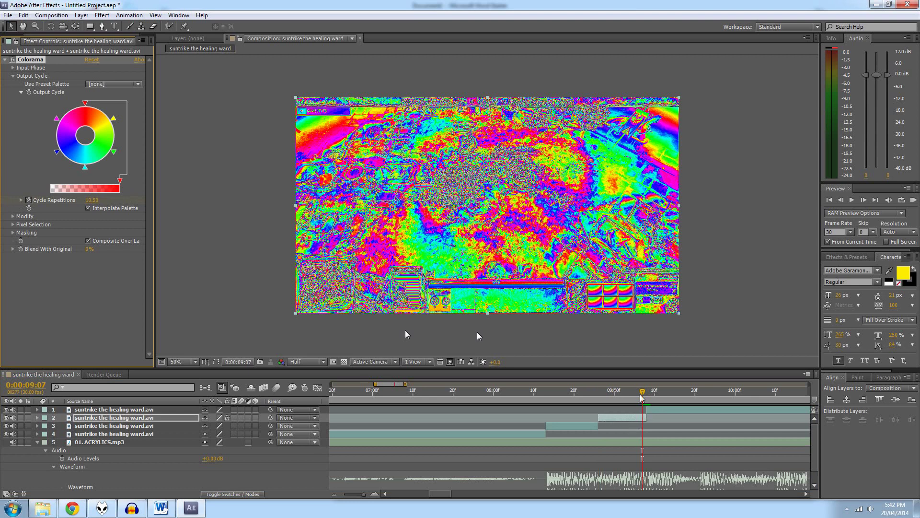
drag(642, 391, 546, 391)
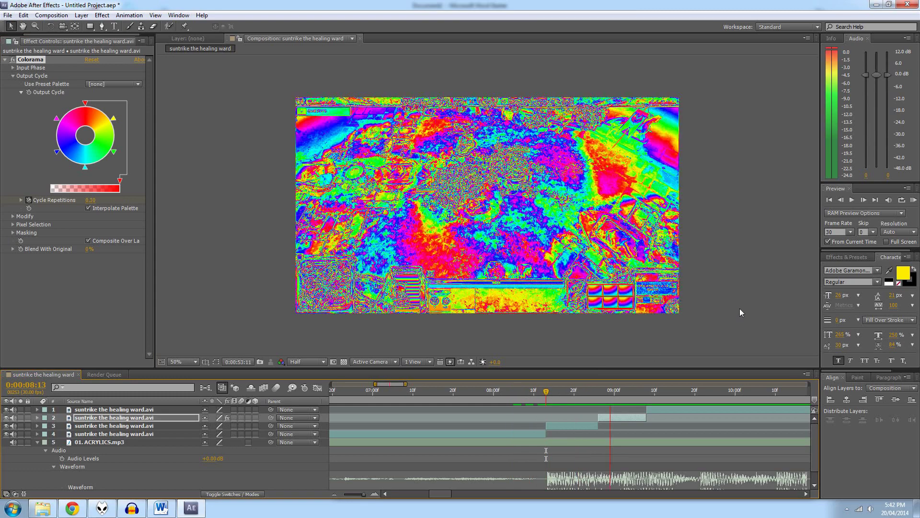
drag(554, 392, 699, 399)
click(654, 411)
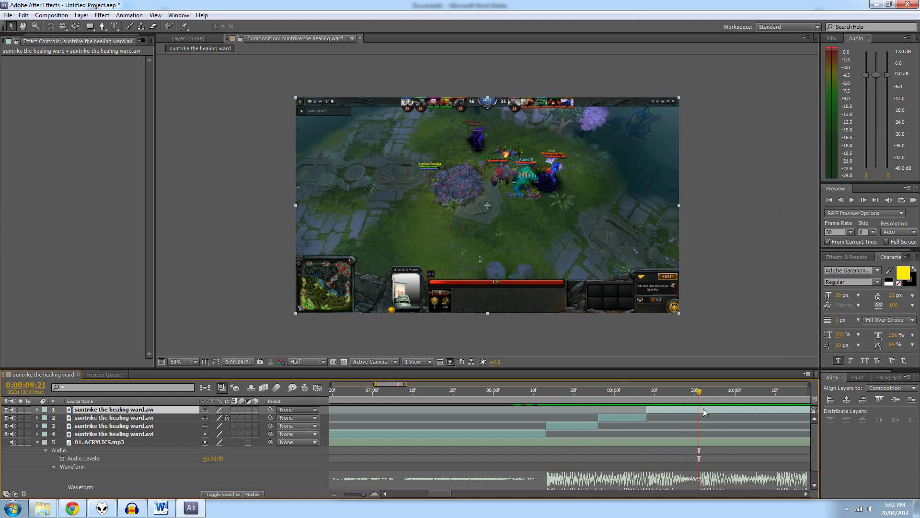
Step: Split the top clip at 0:00:09:21, then select and expand the new layer 2 with the Project panel showing
key(ctrl+shift+d)
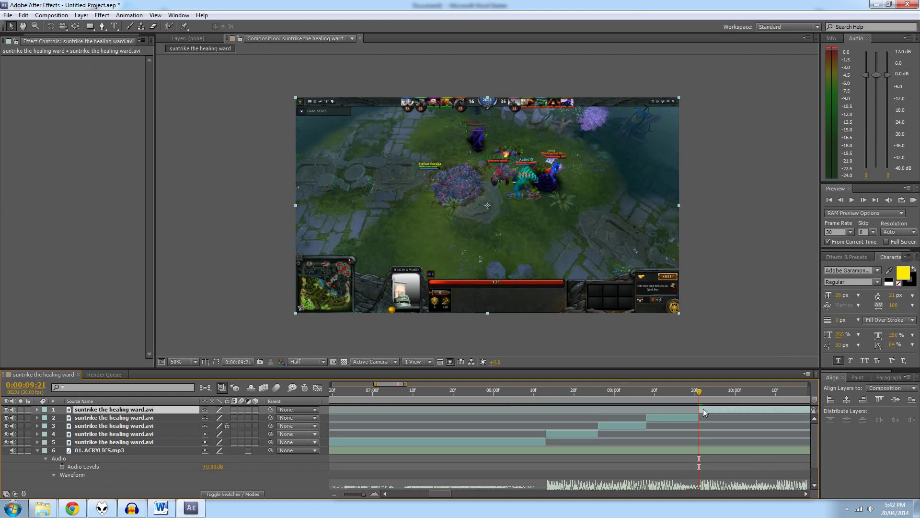
drag(701, 398, 667, 394)
click(683, 417)
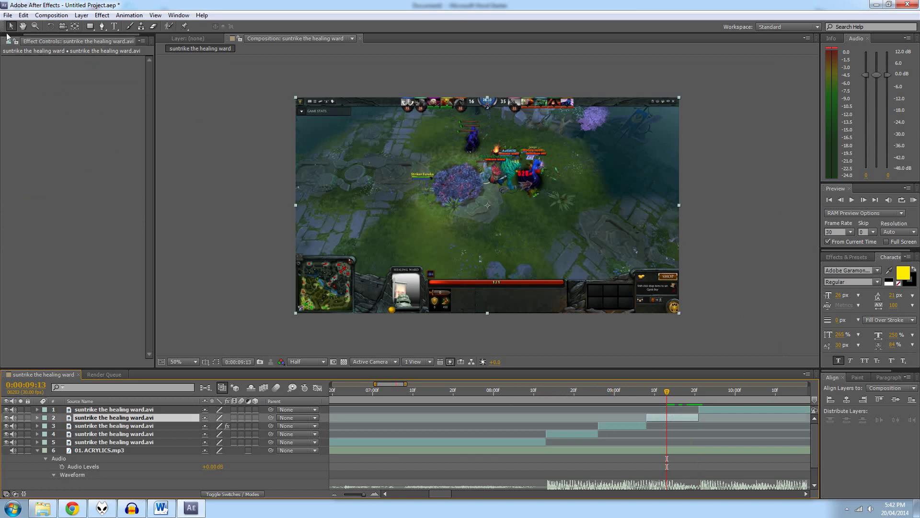
click(9, 41)
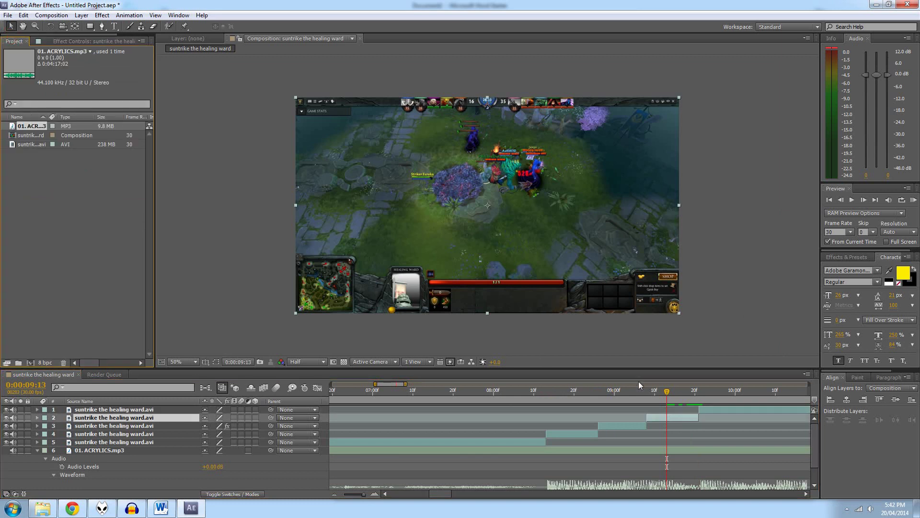
drag(667, 394, 648, 393)
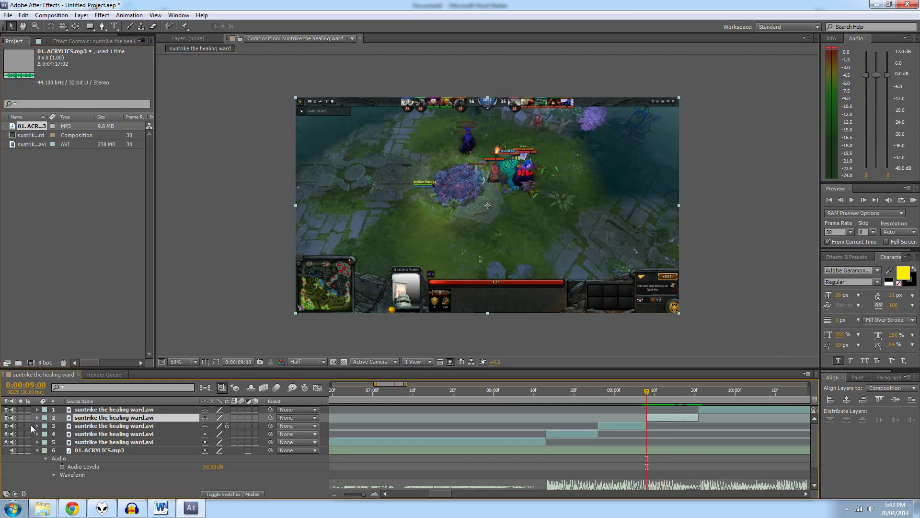
click(37, 417)
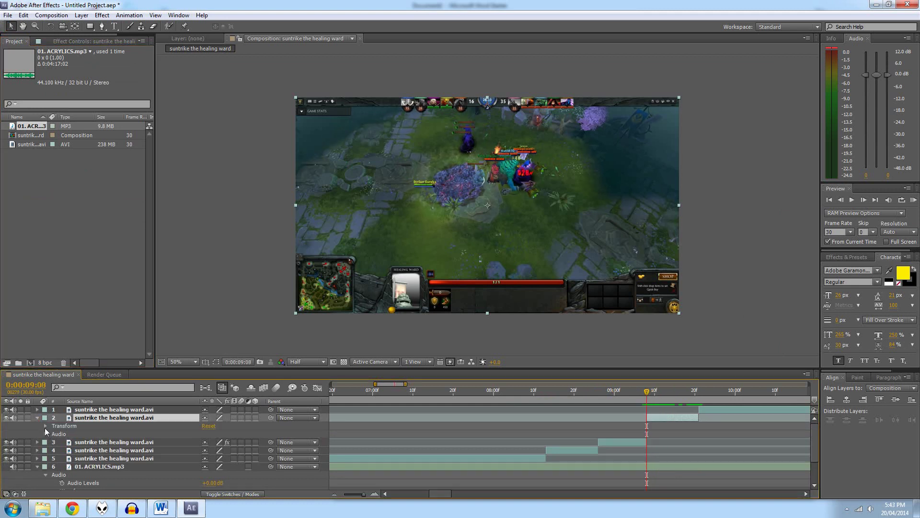
Step: Keyframe layer 2 to reach Scale 184%, Rotation 1x+157° and Position 800, 1026 by 0:00:09:20
click(46, 427)
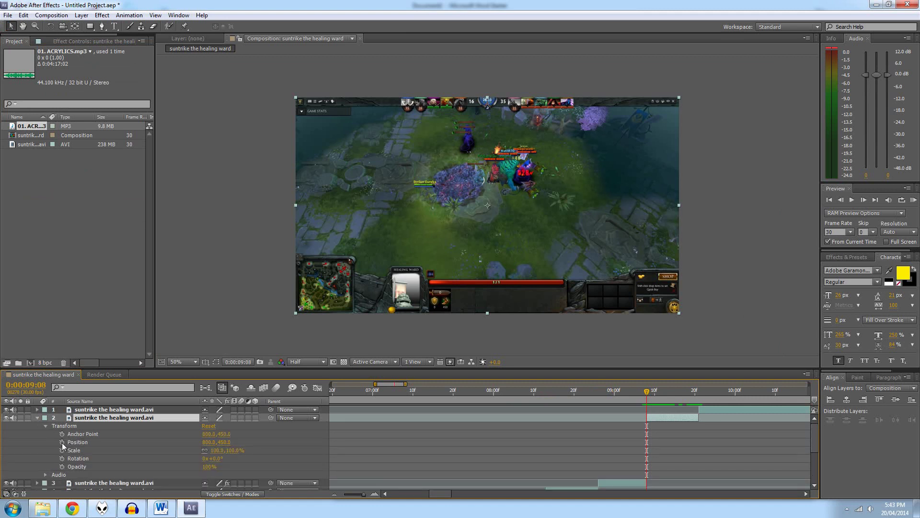
click(61, 441)
click(62, 450)
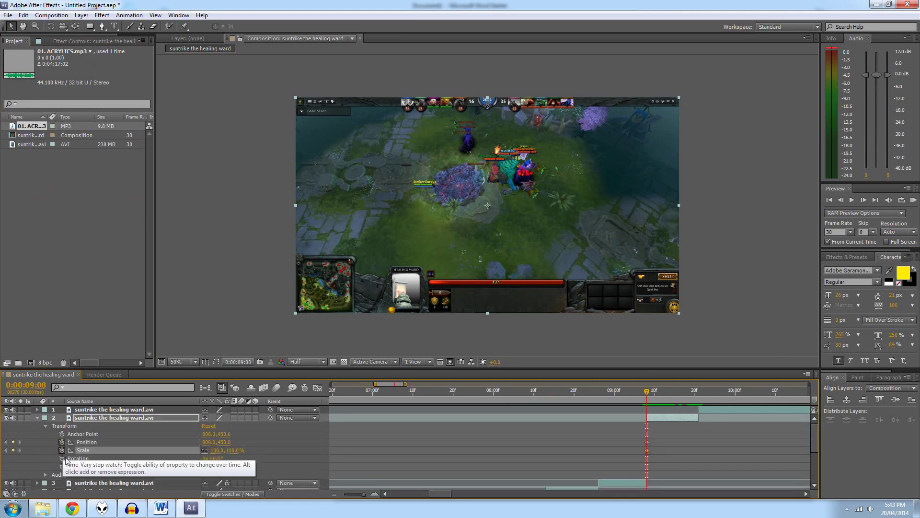
click(62, 458)
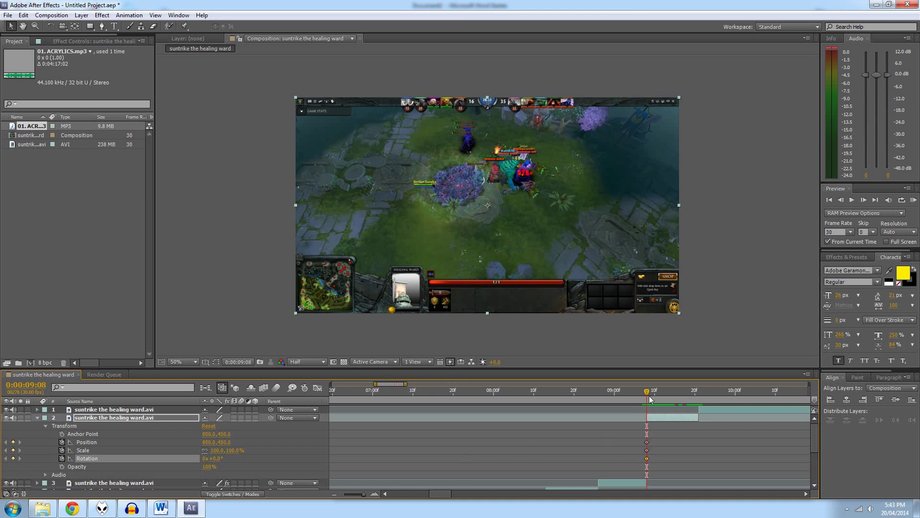
drag(648, 391, 696, 399)
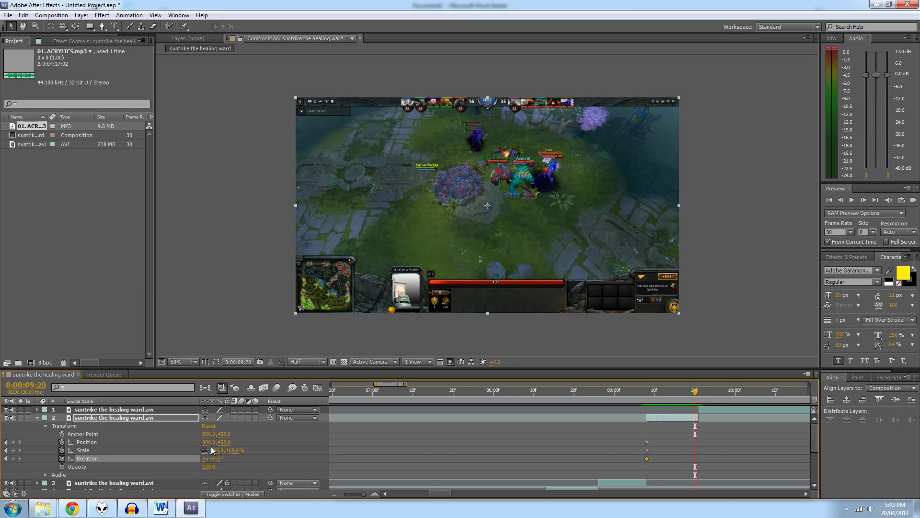
drag(230, 452, 271, 452)
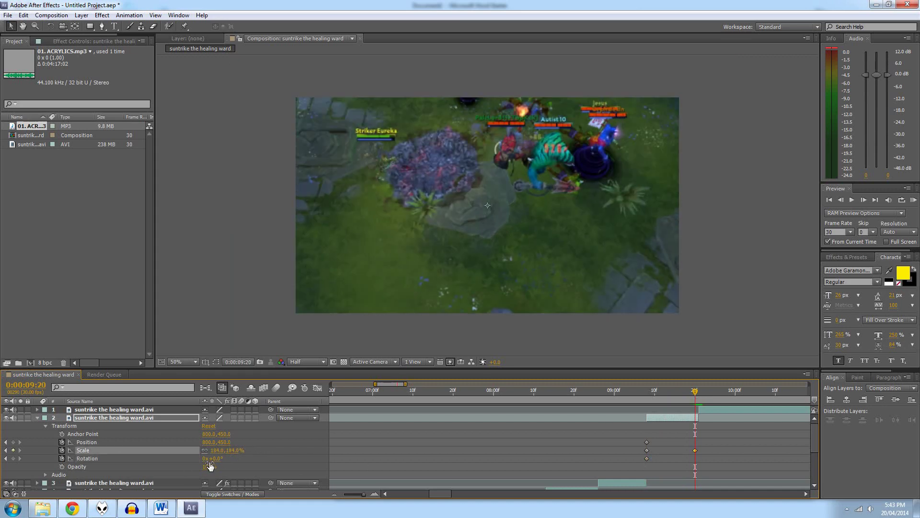
drag(217, 461, 452, 456)
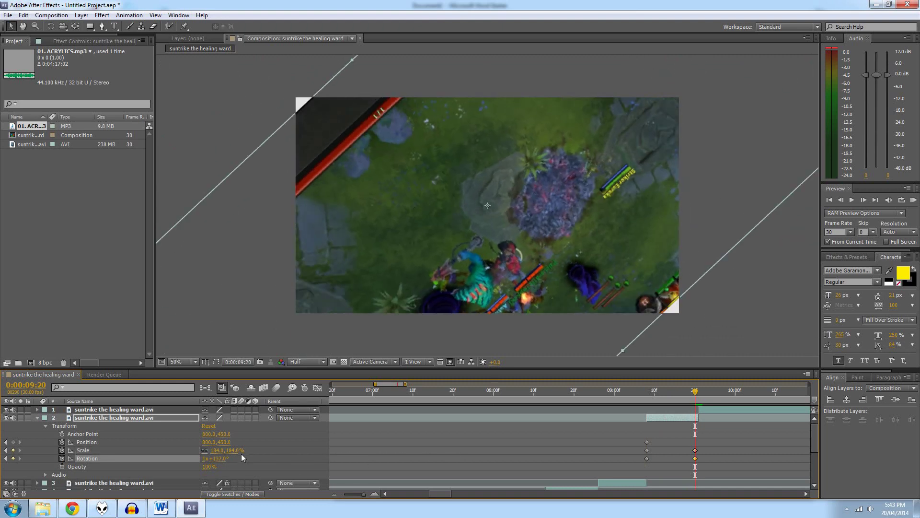
drag(223, 442, 486, 458)
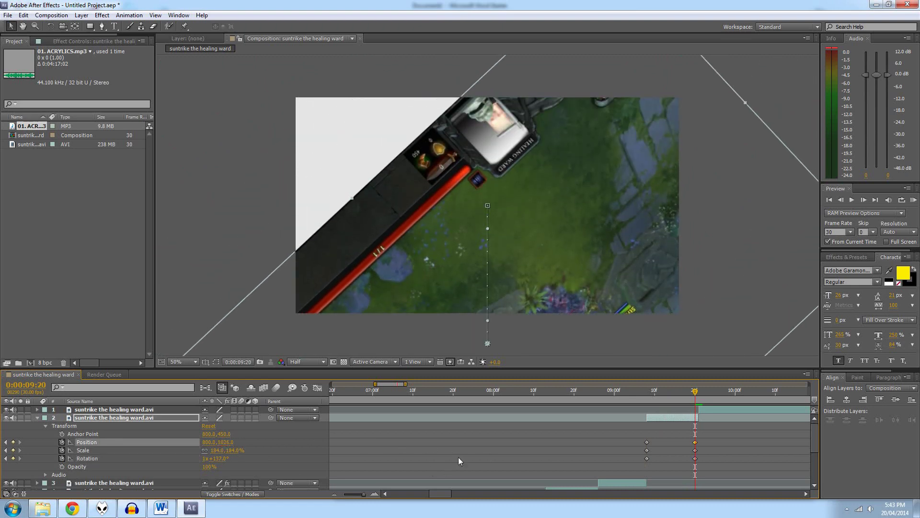
Step: Scrub and preview the zoom-and-spin animation, then return to 0:00:09:08
drag(696, 392, 546, 405)
key(space)
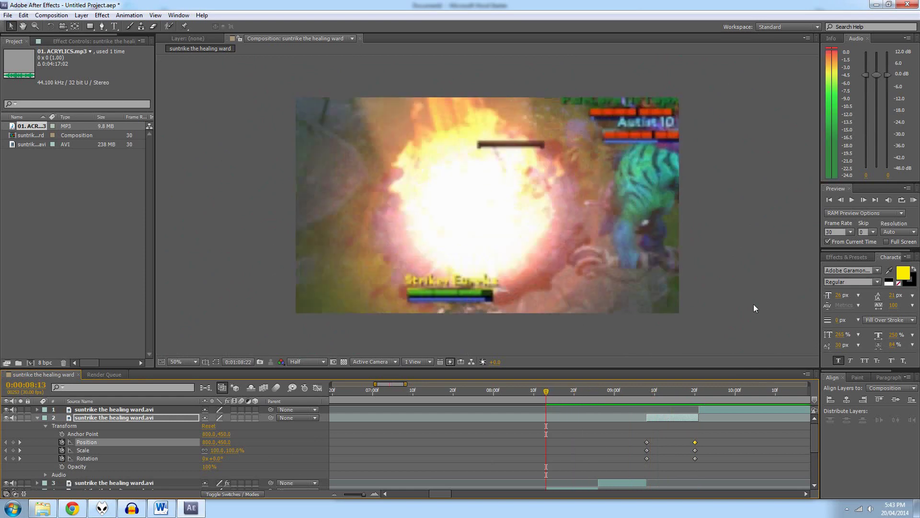
key(space)
click(636, 401)
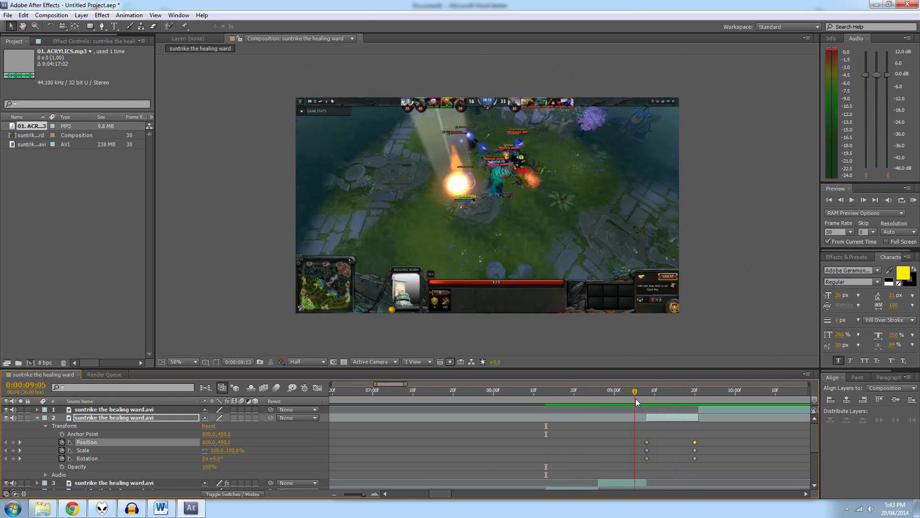
drag(635, 398, 647, 401)
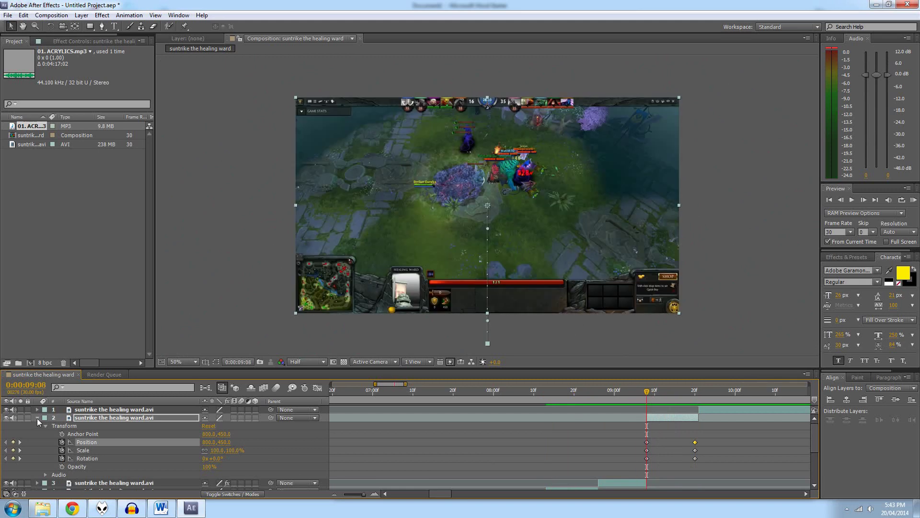
Step: Apply Colorama to layer 2 and expand its Output Cycle settings
click(38, 417)
click(38, 417)
click(102, 15)
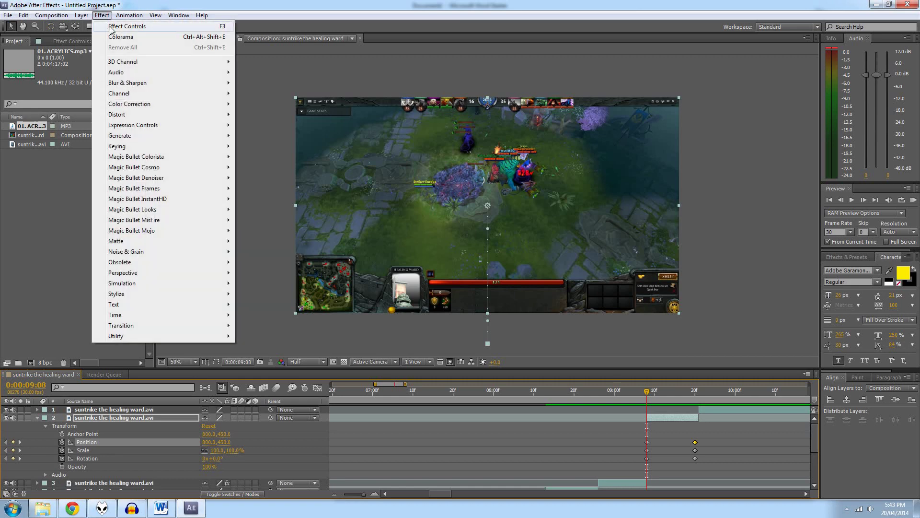
click(141, 42)
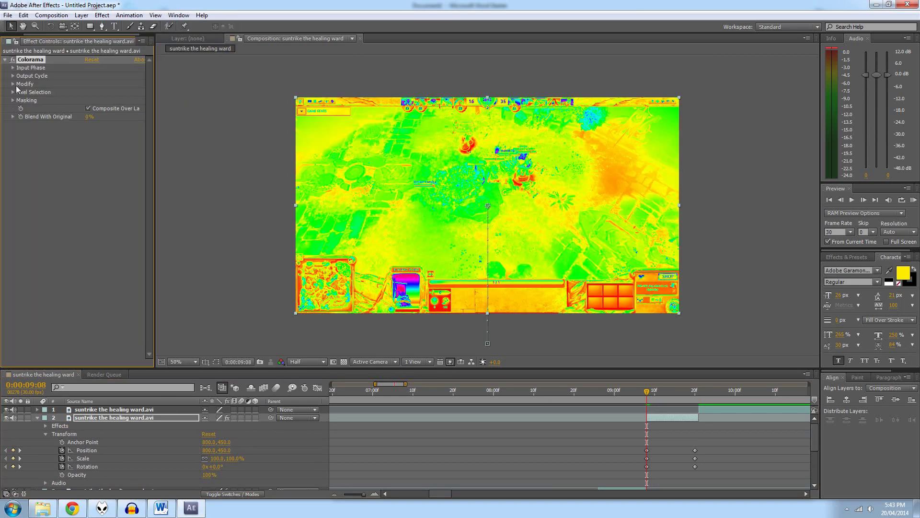
click(13, 76)
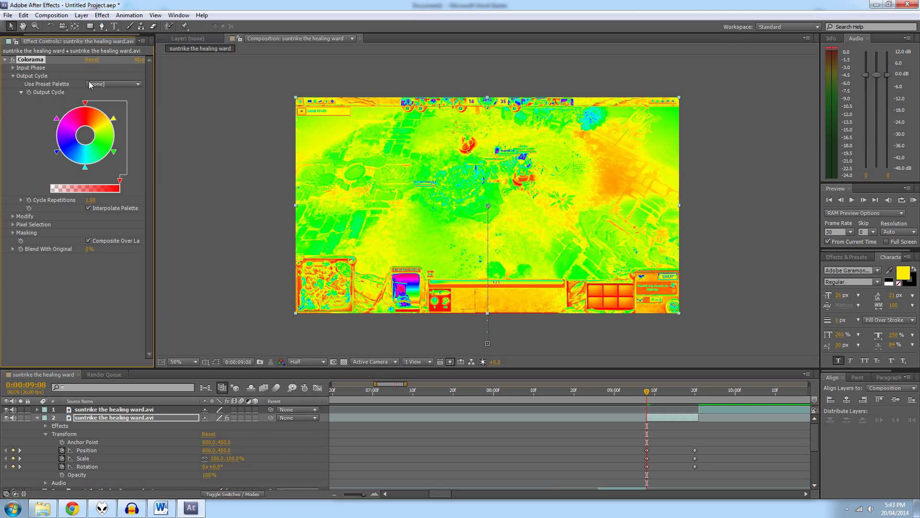
Step: Try Colorama preset palettes: Rusty, Carribean, Sunset, Solarize Red, Negative, Hue Cycle and Alpha Ramp
click(129, 85)
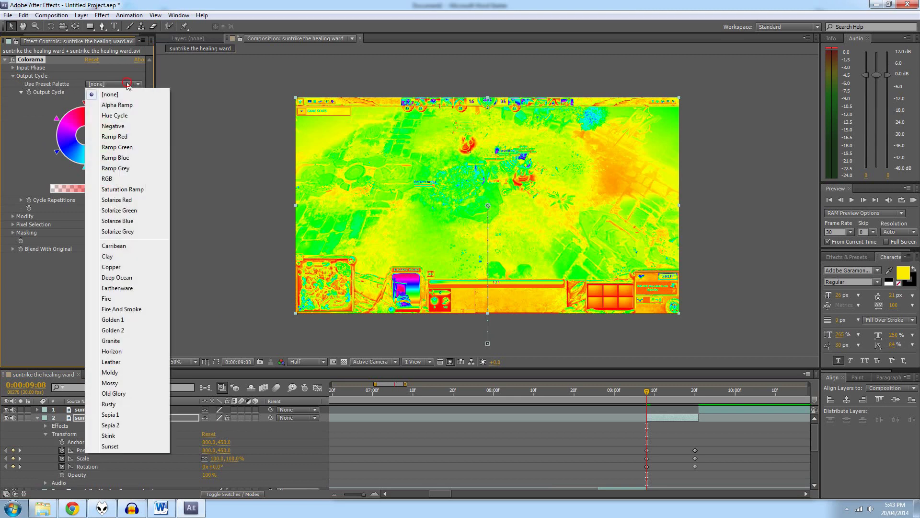
click(120, 408)
click(120, 84)
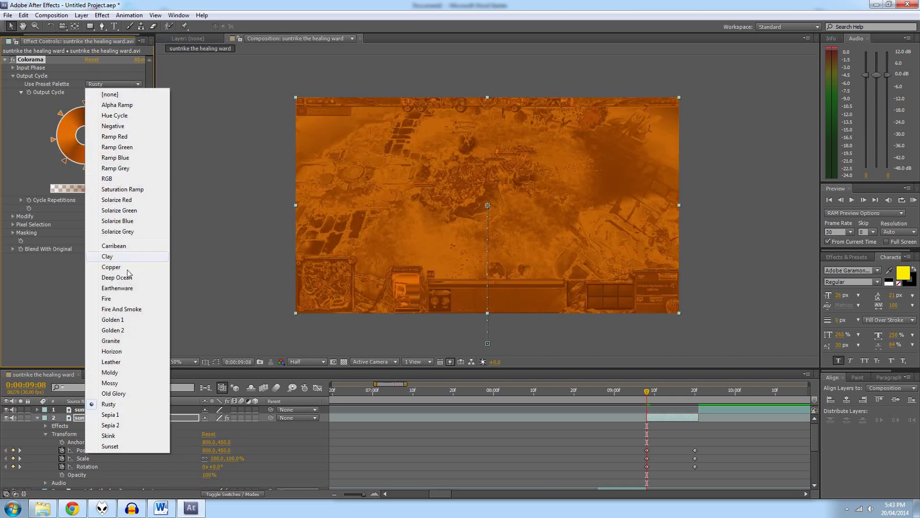
click(115, 246)
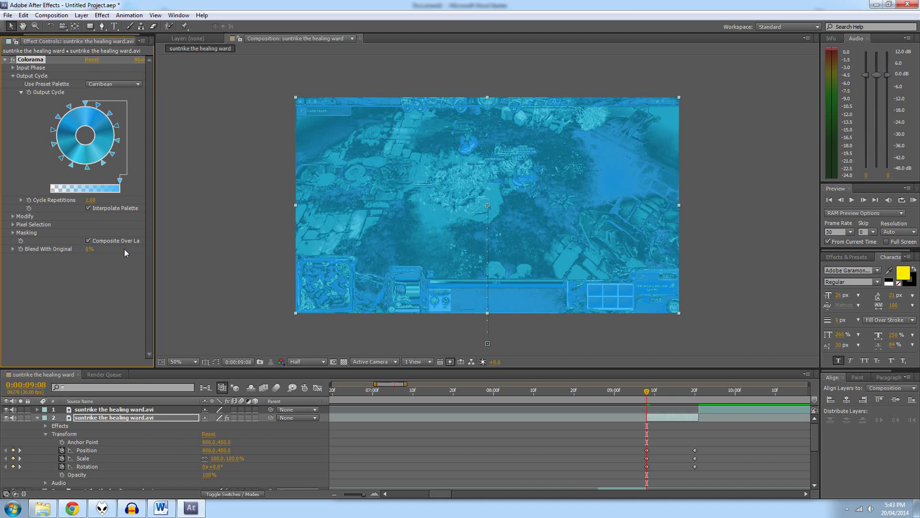
click(119, 88)
click(123, 448)
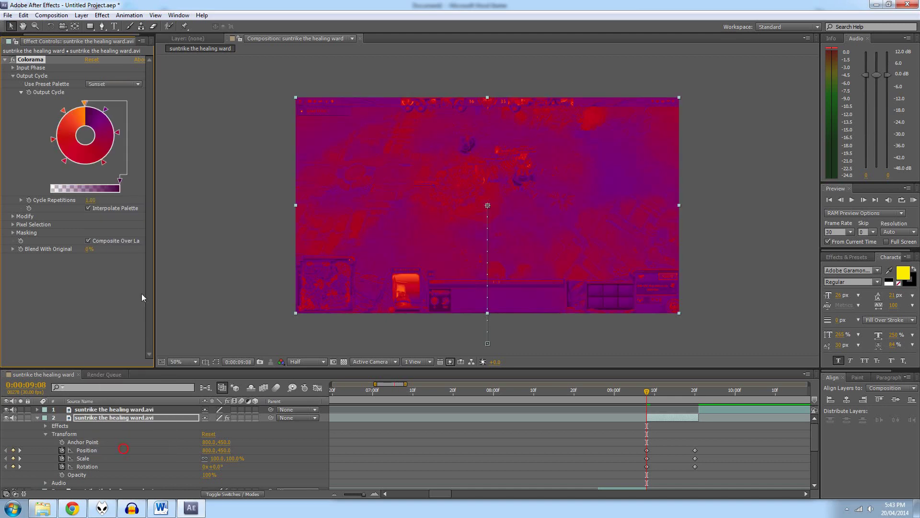
click(131, 87)
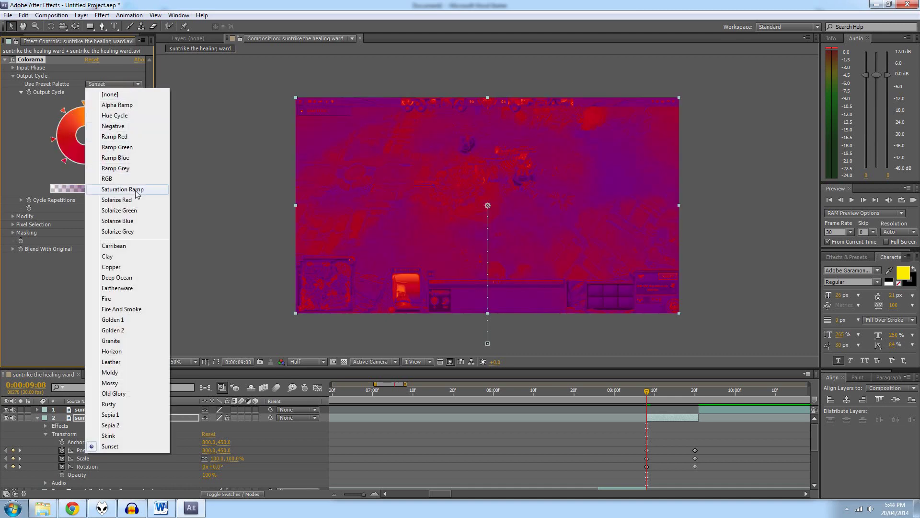
click(138, 195)
click(119, 84)
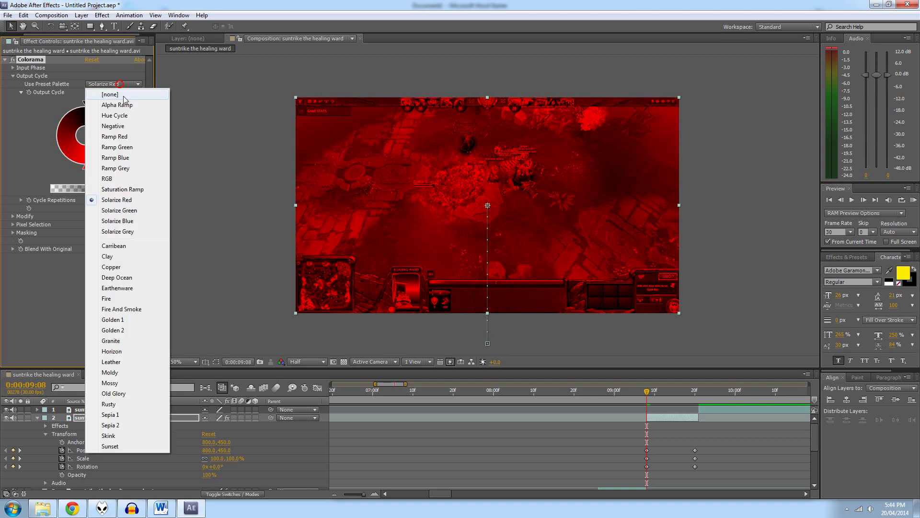
click(125, 105)
click(129, 86)
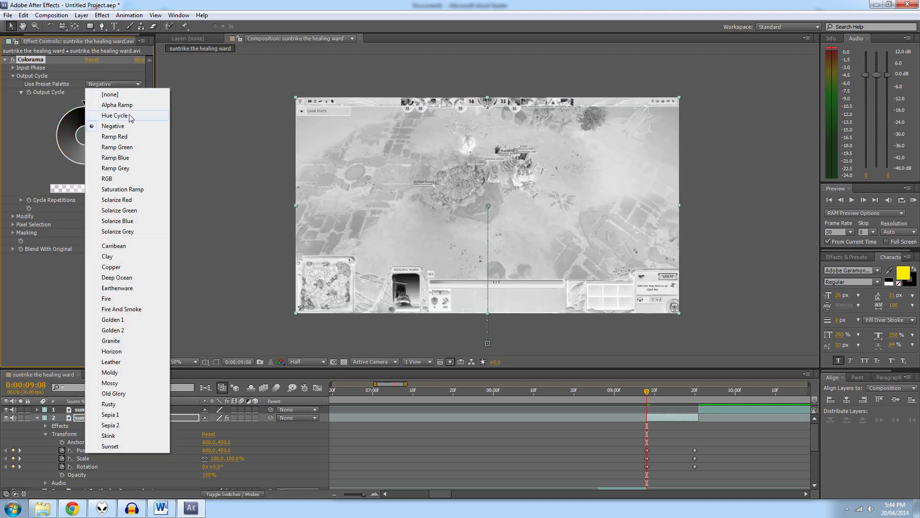
click(130, 116)
click(130, 85)
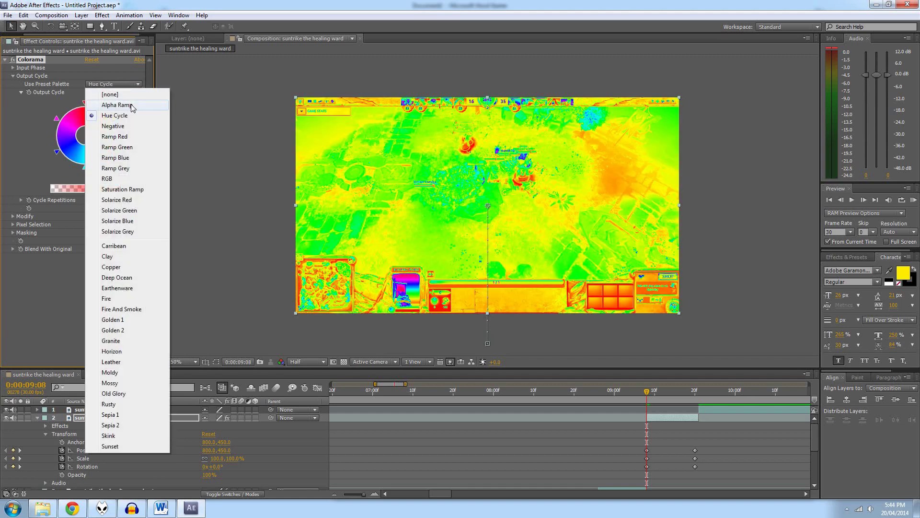
click(132, 105)
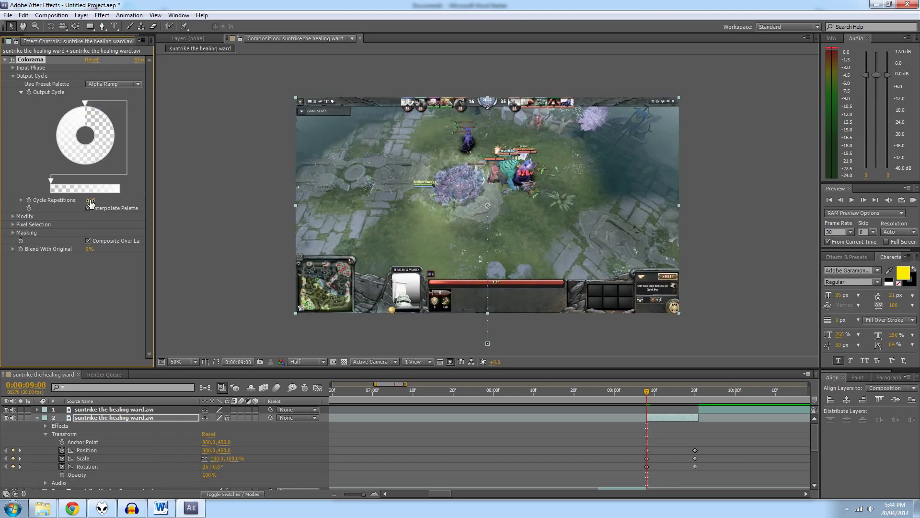
Step: Switch Colorama to the Solarize Green palette with Cycle Repetitions around 7.5
mouse_move(90, 200)
mouse_down()
mouse_move(141, 198)
mouse_move(91, 200)
mouse_up()
click(119, 84)
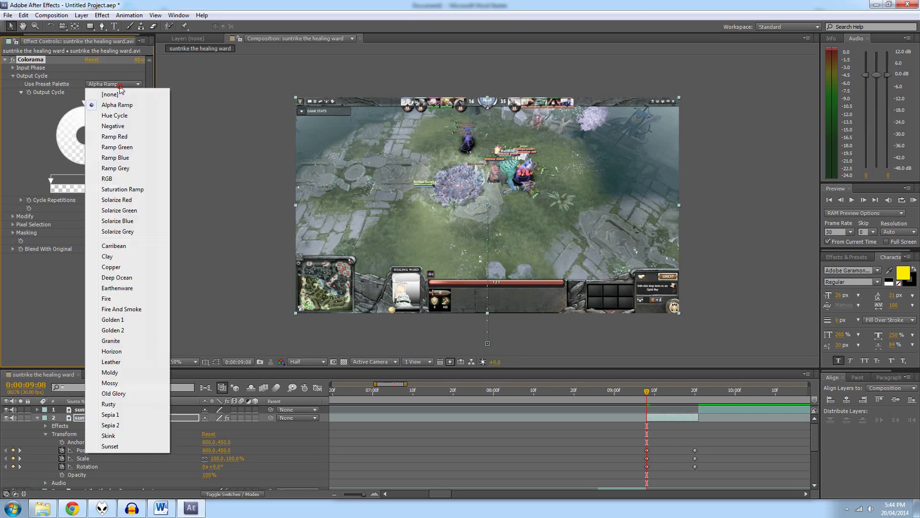
click(128, 213)
drag(89, 199, 119, 217)
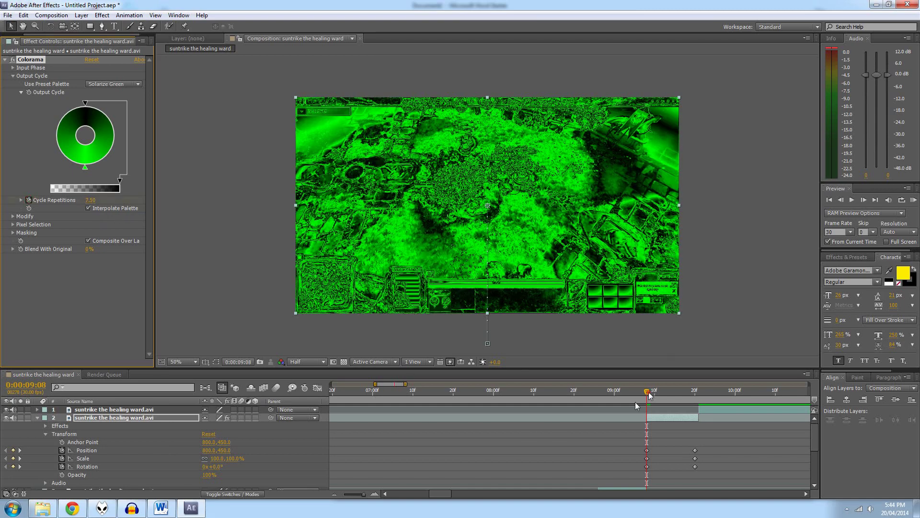
Step: Check the green look at a later frame, fine-tune Cycle Repetitions, and return to the earlier frame
drag(649, 392, 695, 396)
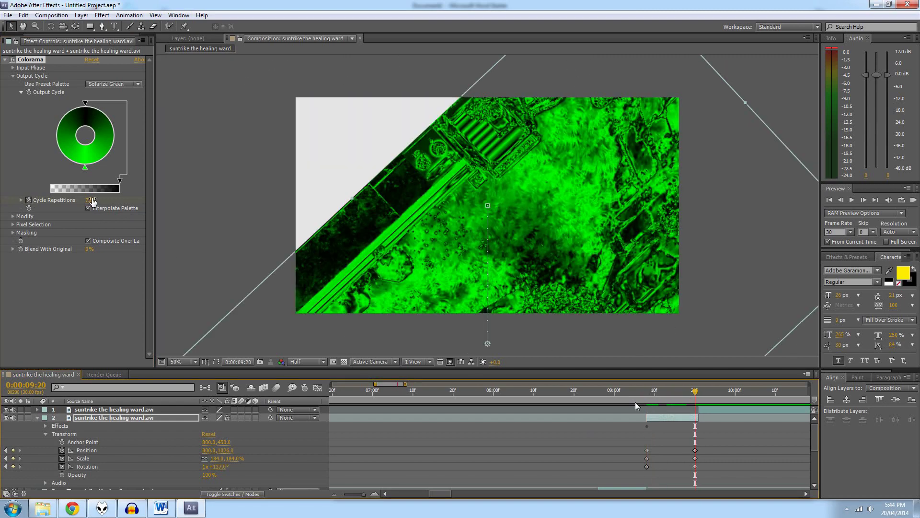
mouse_move(90, 200)
mouse_down()
mouse_move(63, 202)
mouse_move(105, 203)
mouse_up()
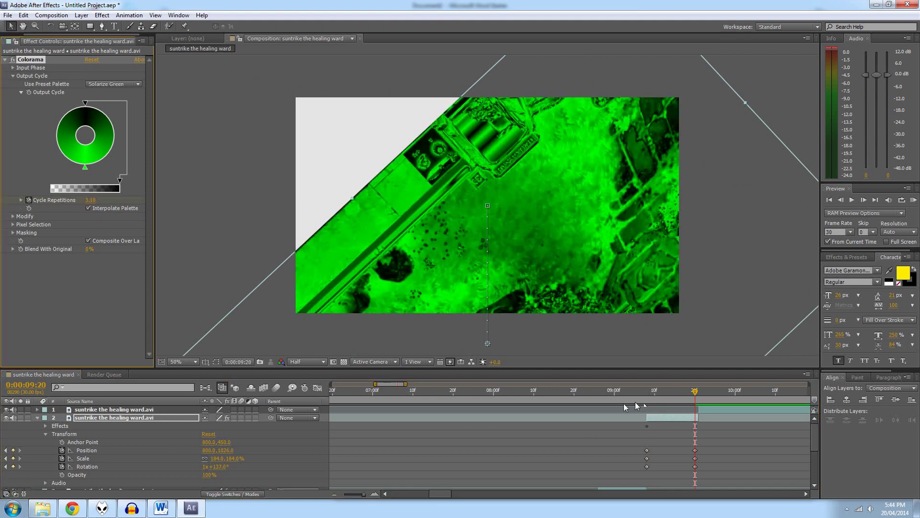
drag(696, 394, 647, 392)
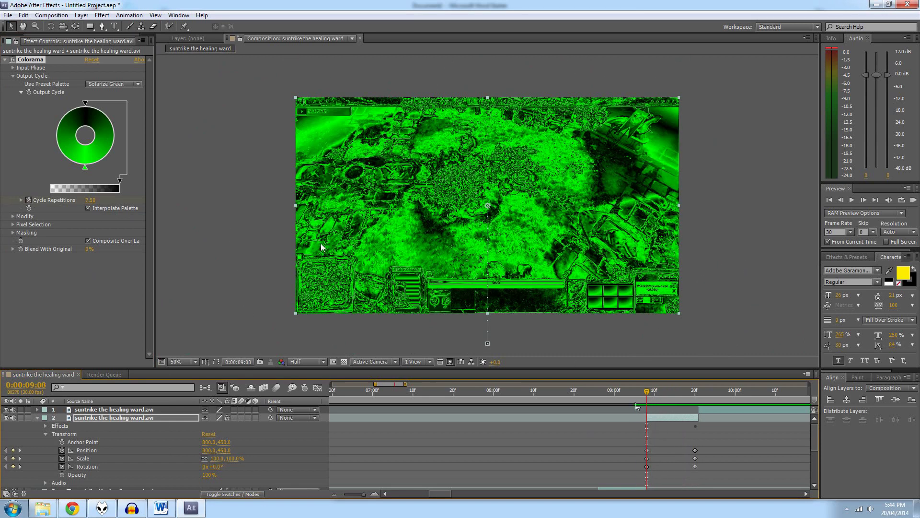
click(102, 15)
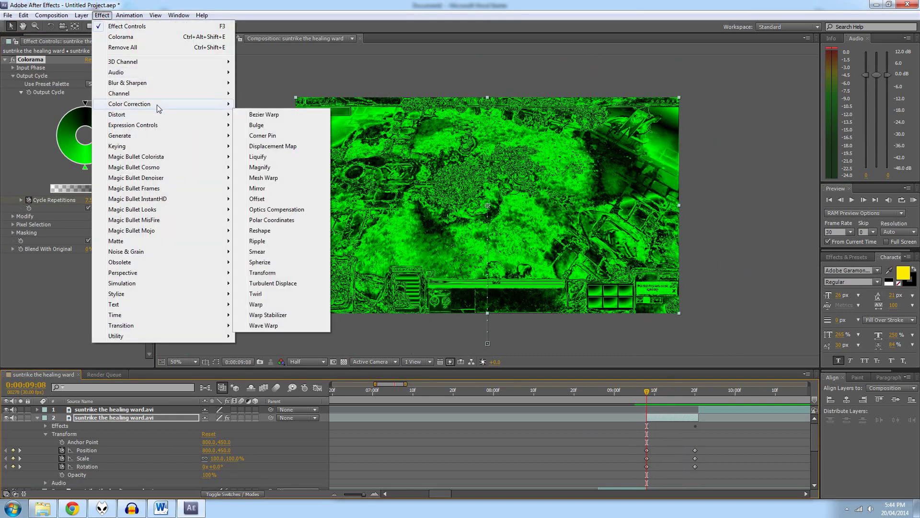
Step: Add Hue/Saturation to the clip with Master Hue at about 350° and Lightness 3
mouse_move(157, 105)
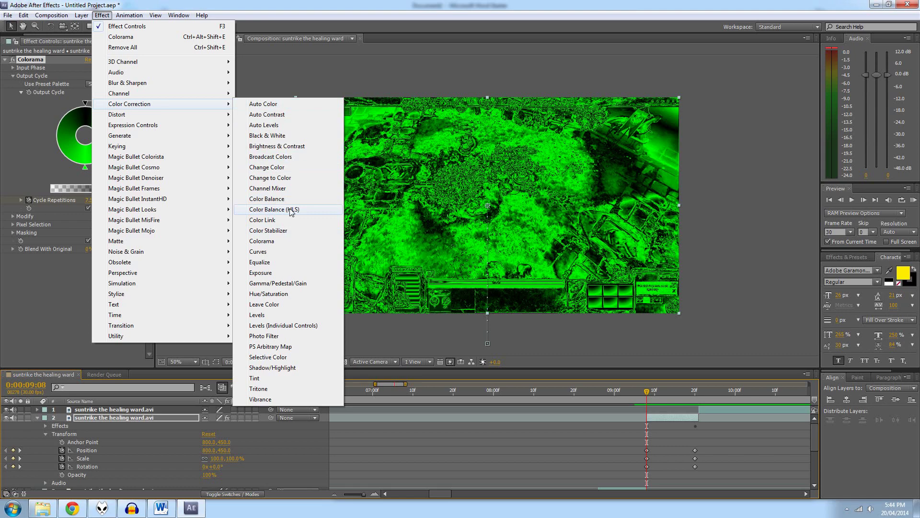
click(284, 298)
drag(94, 308, 114, 291)
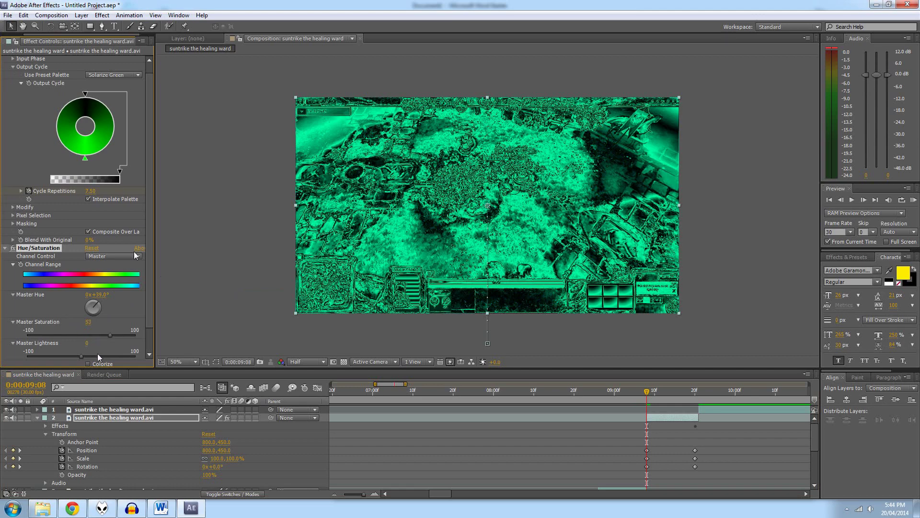
mouse_move(97, 352)
mouse_down()
mouse_move(108, 353)
mouse_move(83, 356)
mouse_up()
mouse_move(99, 303)
mouse_down()
mouse_move(110, 311)
mouse_move(106, 296)
mouse_up()
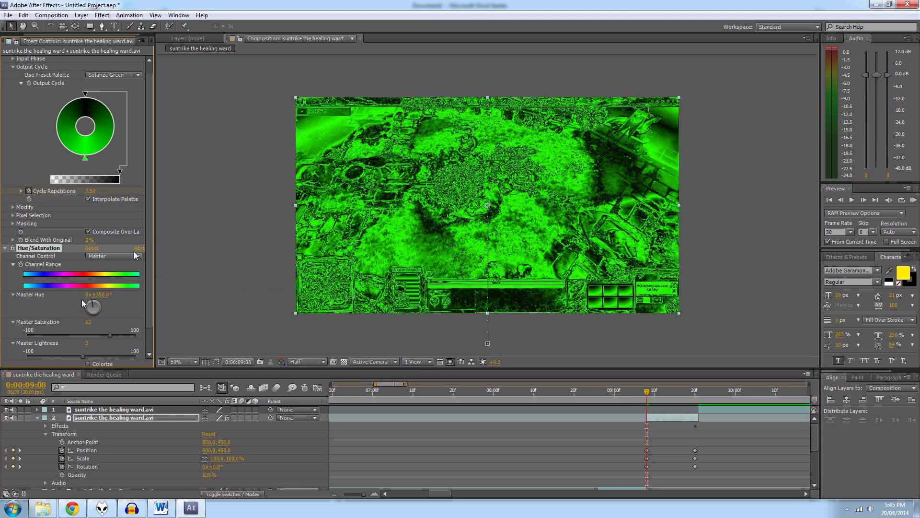
Step: Expand the clip's Effects group in the timeline to show the Hue/Saturation properties
scroll(98, 302, down, 1)
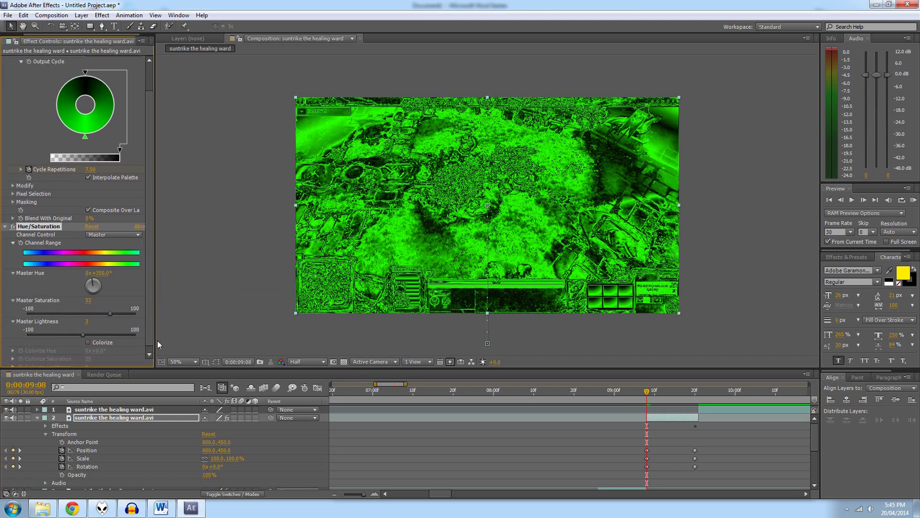
click(45, 426)
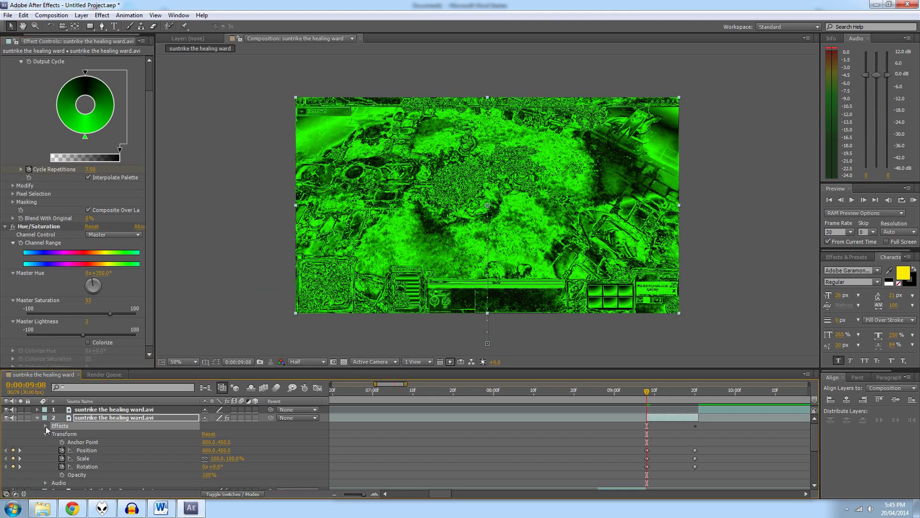
click(45, 426)
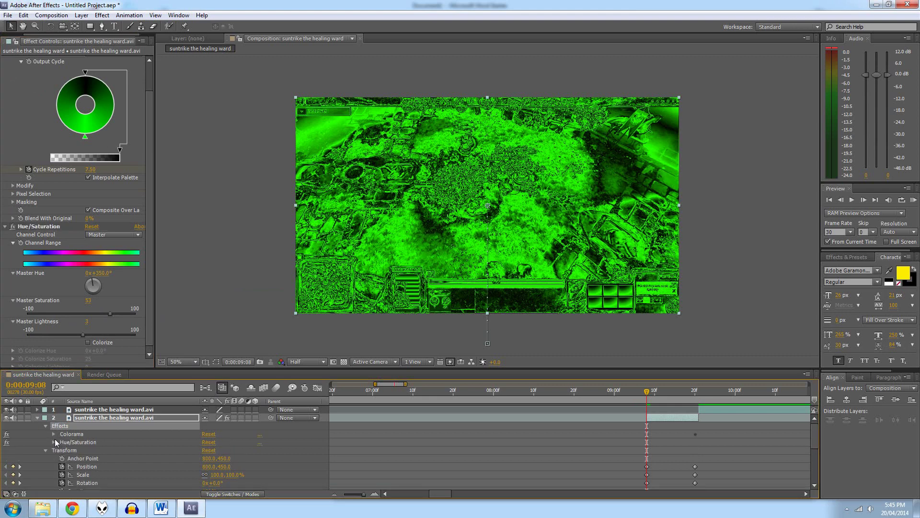
click(54, 442)
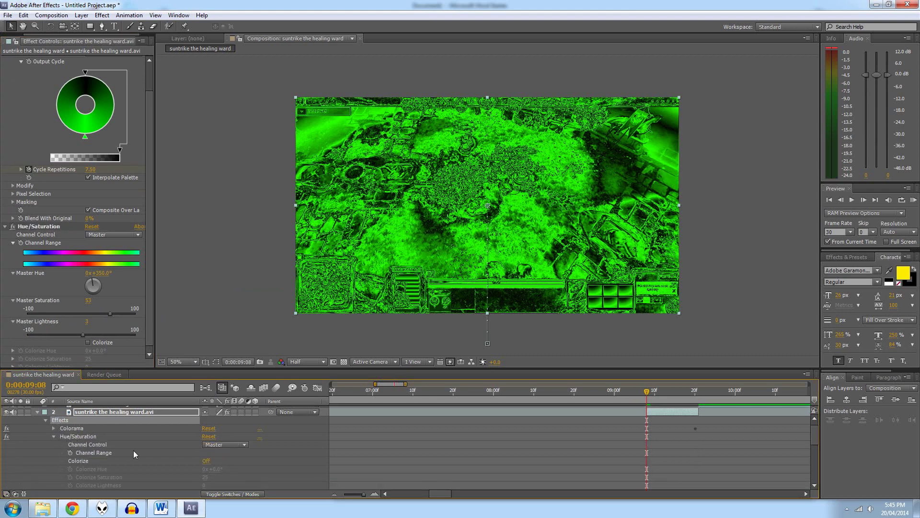
Step: Colorize at saturation 75 and keyframe Colorize Hue from 0x+0° to 2x+126° at 0:00:09:20
click(205, 437)
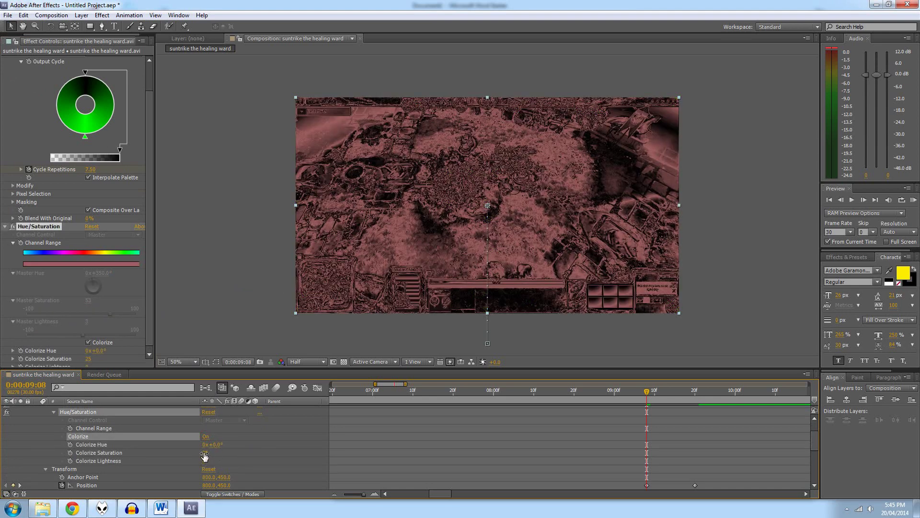
drag(205, 453, 227, 456)
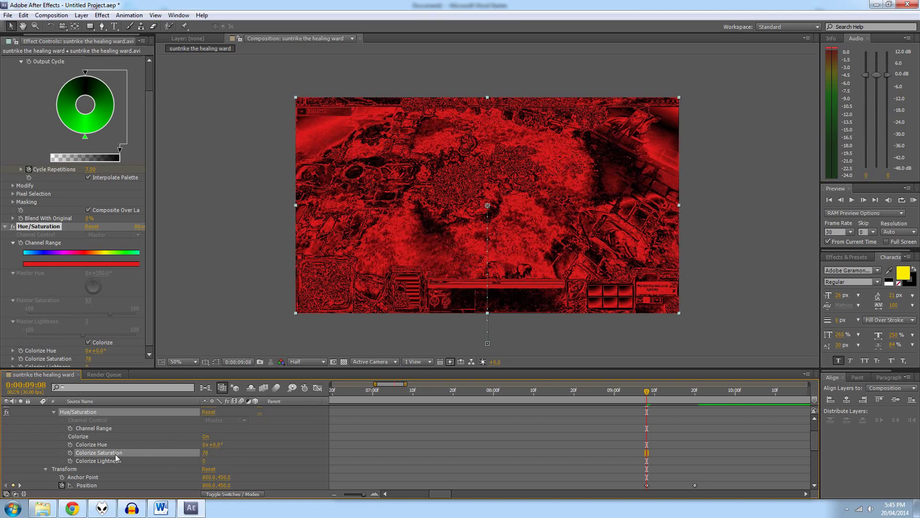
click(71, 445)
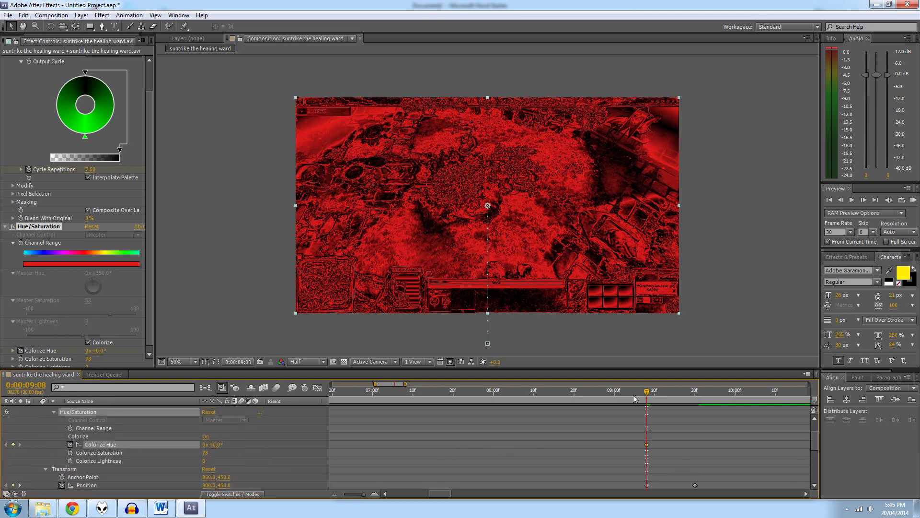
drag(648, 392, 695, 392)
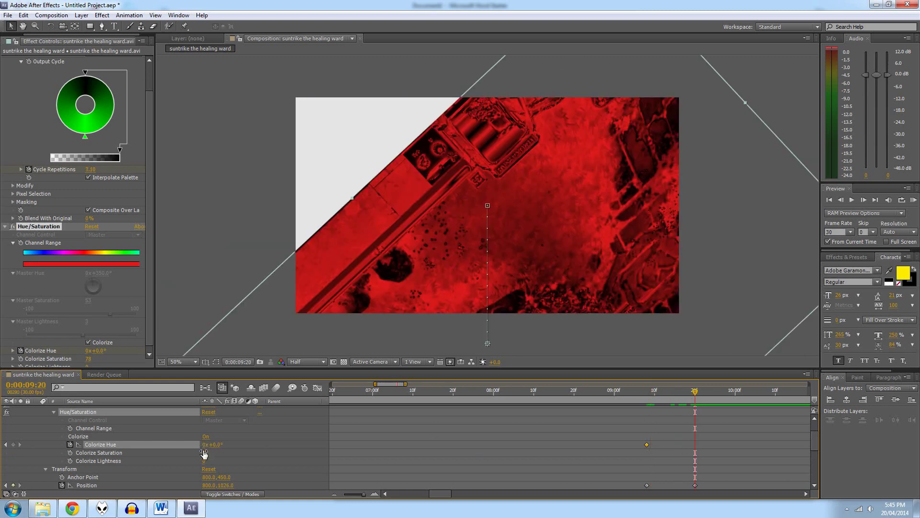
drag(216, 446, 362, 434)
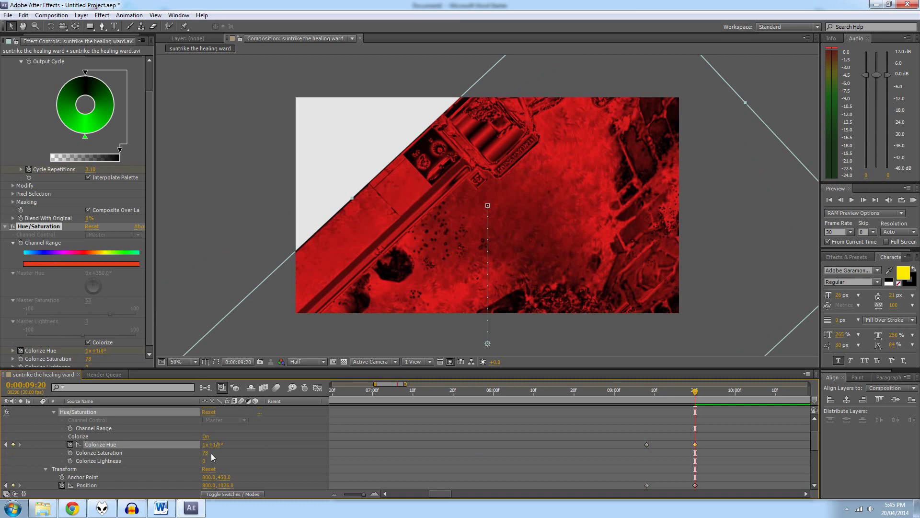
mouse_move(204, 448)
mouse_down()
mouse_move(221, 446)
mouse_move(205, 444)
mouse_up()
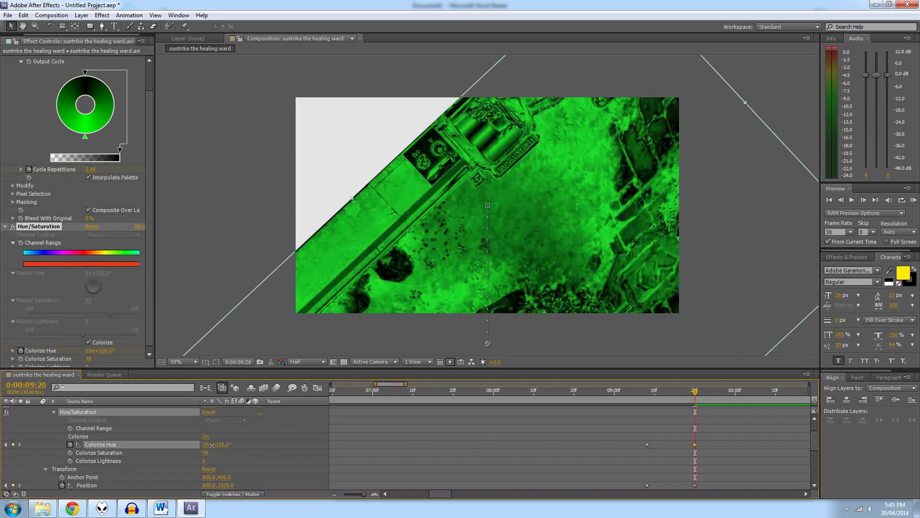
drag(698, 393, 648, 394)
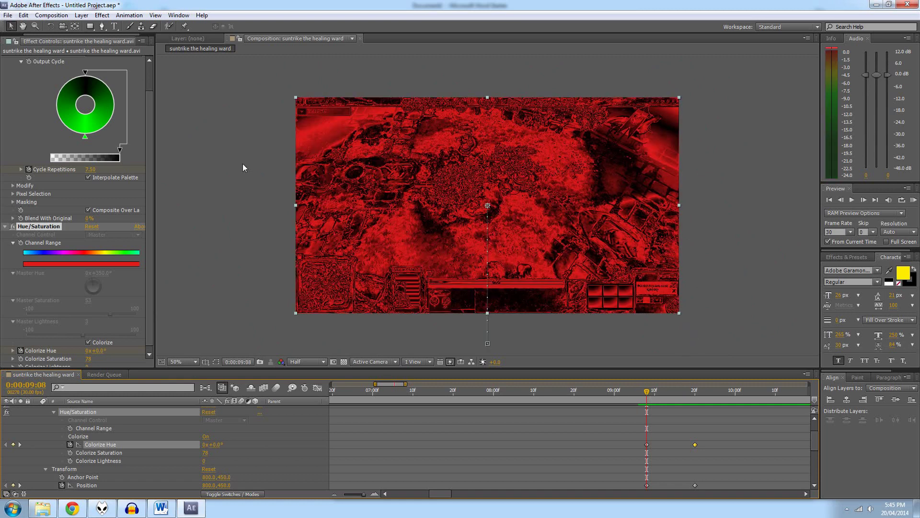
Step: Save the project as 'sunstrike a ward'
click(8, 15)
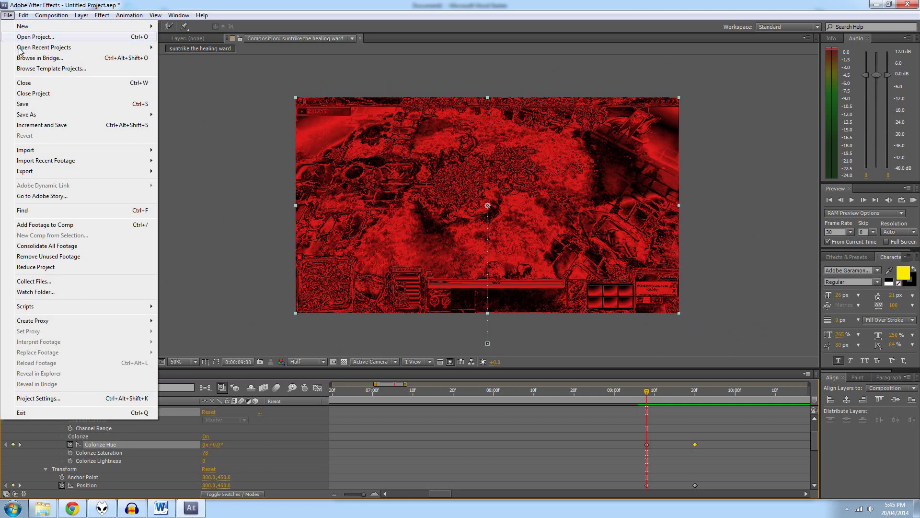
click(31, 102)
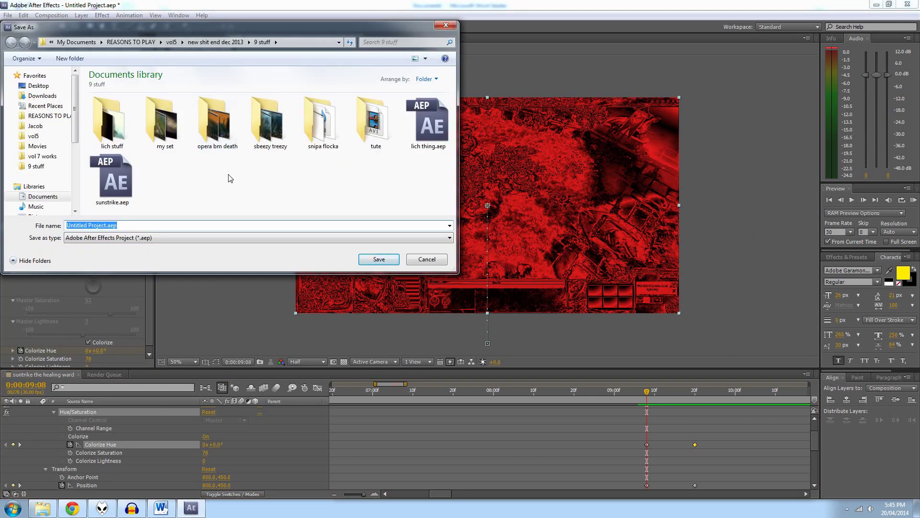
text(sunstrike a ward)
key(Return)
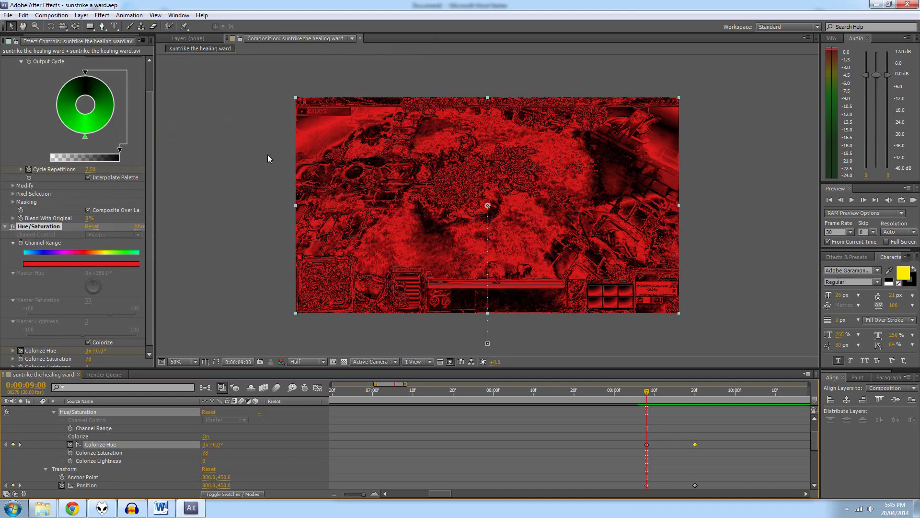
Step: Preview the animation, stop at 0:00:09:12, and collapse the clip layer's properties
key(KP_0)
key(KP_0)
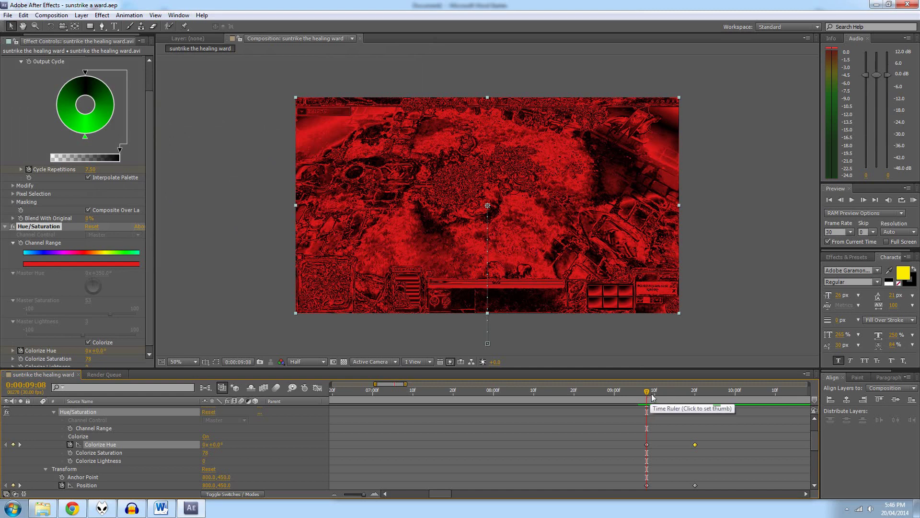
drag(651, 395, 665, 398)
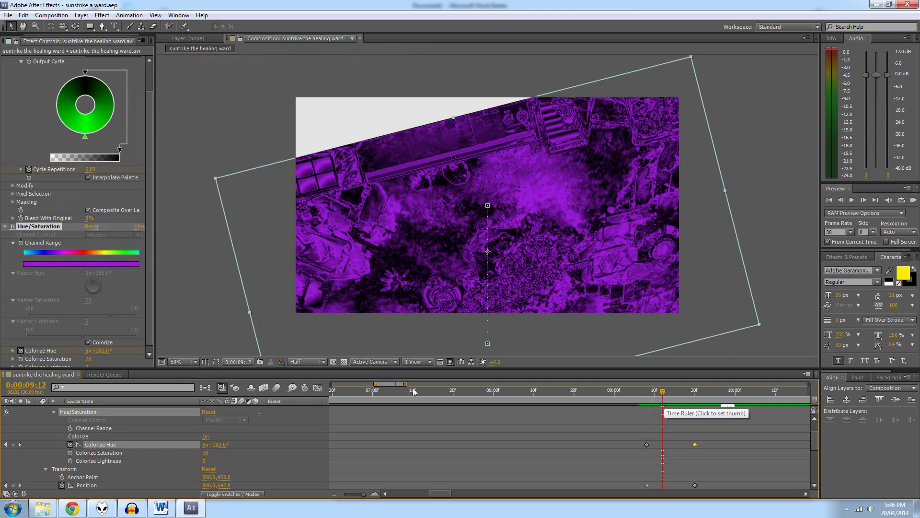
scroll(55, 425, up, 1)
click(37, 412)
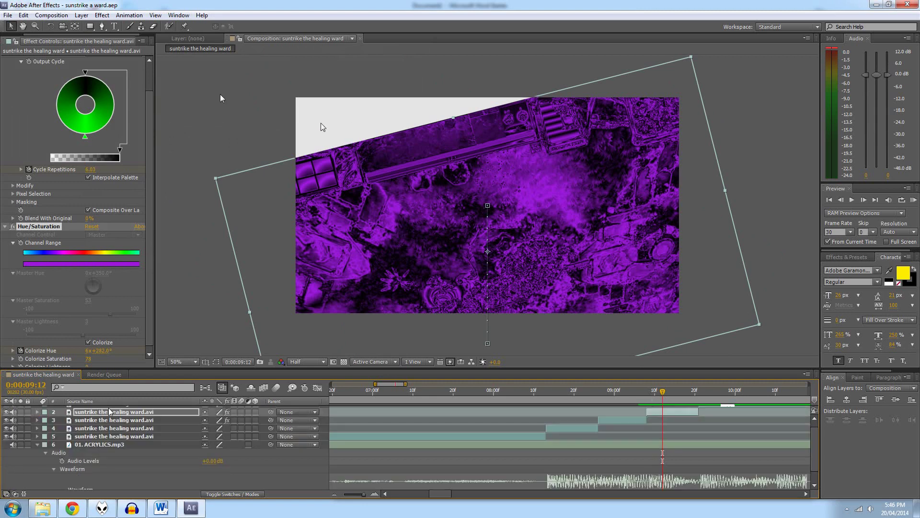
Step: Create Magenta-Red Solid 1 and move it beneath the video layers in the stack
click(82, 16)
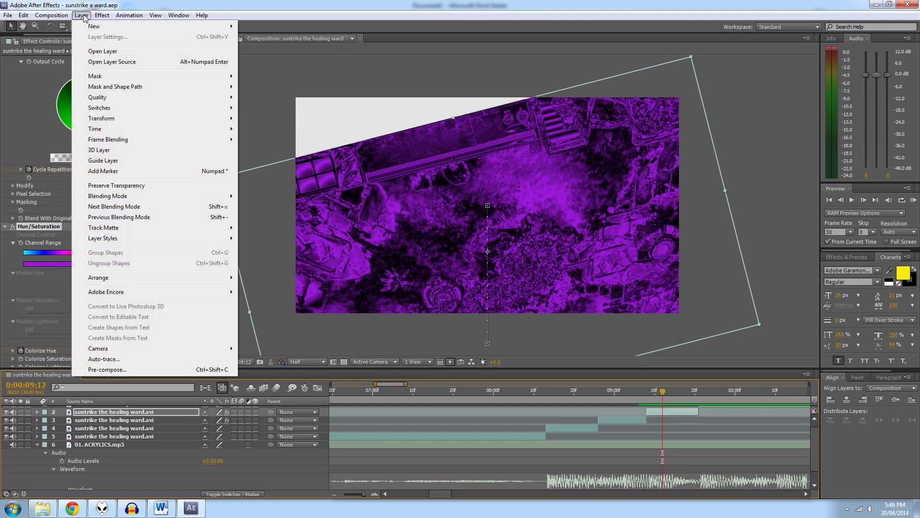
mouse_move(156, 27)
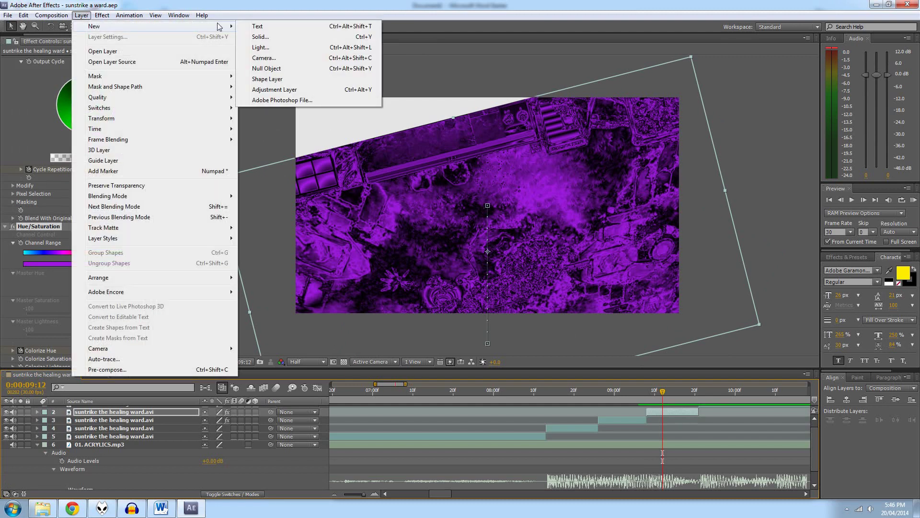
click(259, 37)
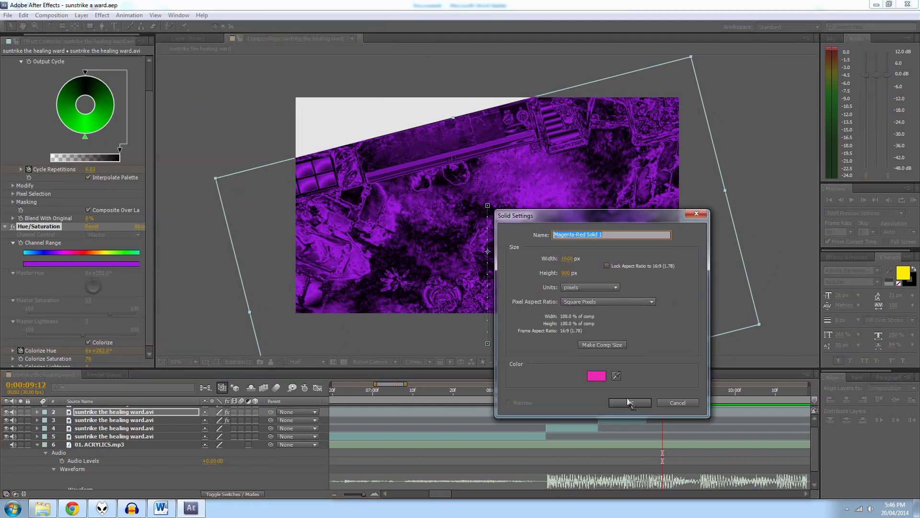
click(629, 402)
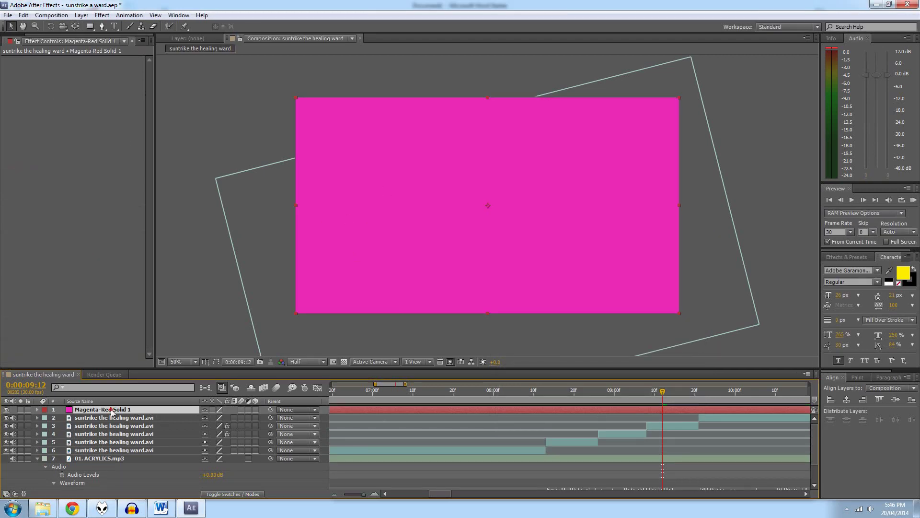
drag(111, 411, 118, 471)
drag(117, 486, 114, 420)
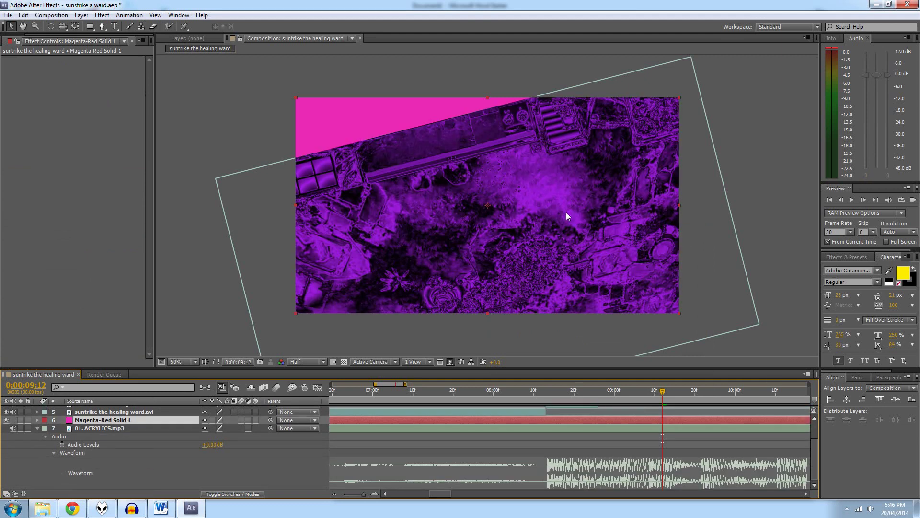
Step: Move the time indicator back to 0:00:09:09 and bring up the Effect menu
scroll(683, 439, up, 3)
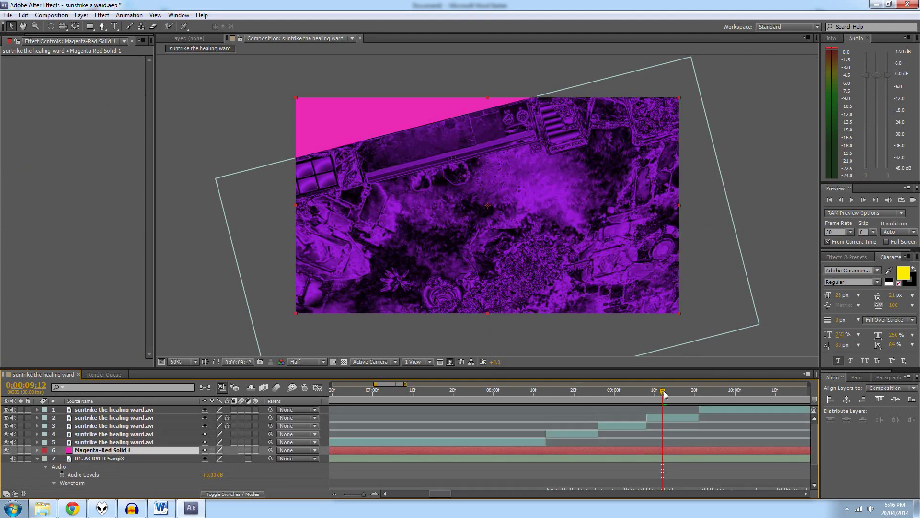
drag(663, 390, 653, 393)
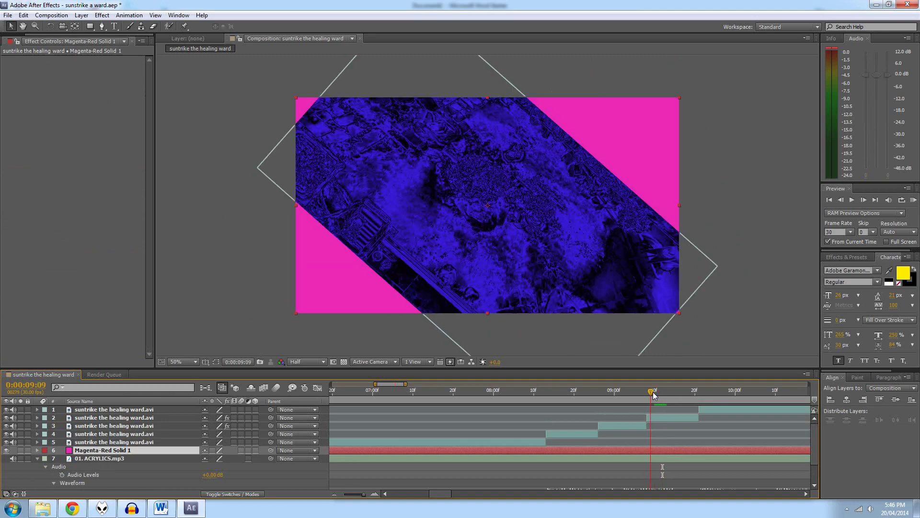
scroll(673, 446, down, 3)
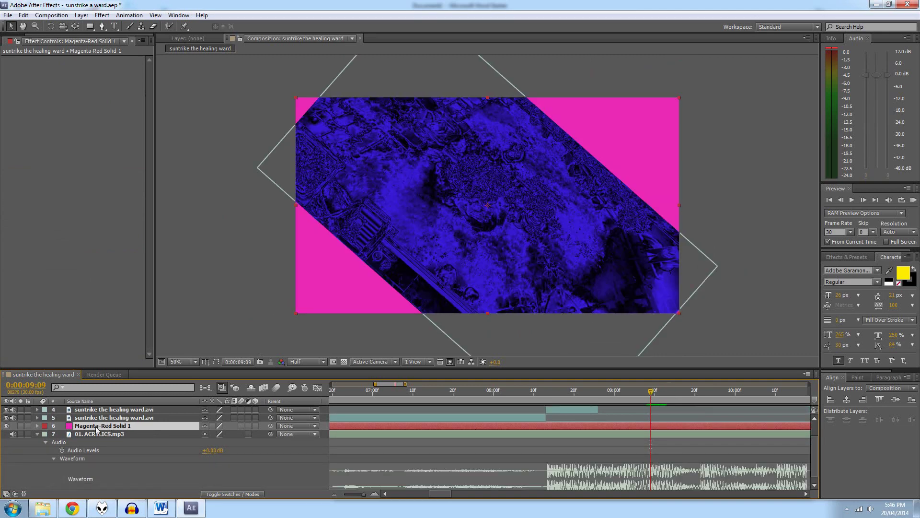
click(102, 15)
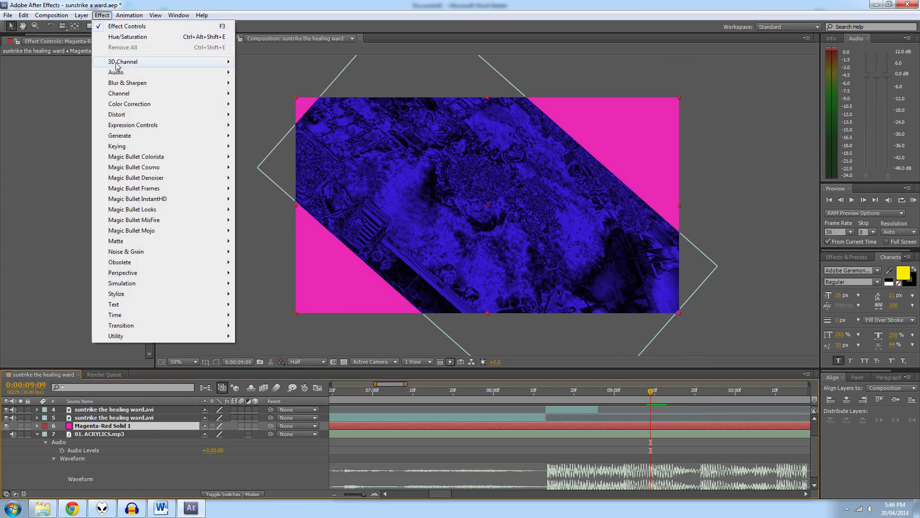
Step: Add Turbulent Displace to Magenta-Red Solid 1 with Amount 148 and a shifted turbulence offset
mouse_move(134, 116)
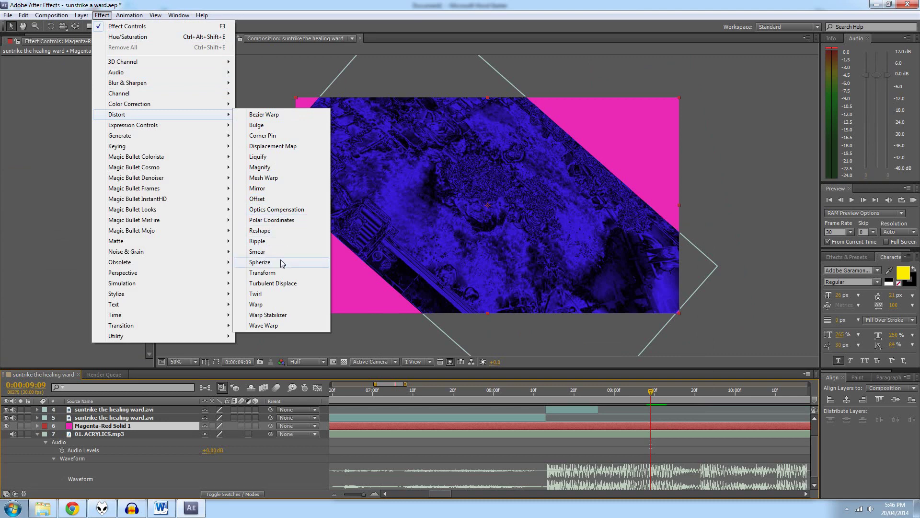
click(281, 284)
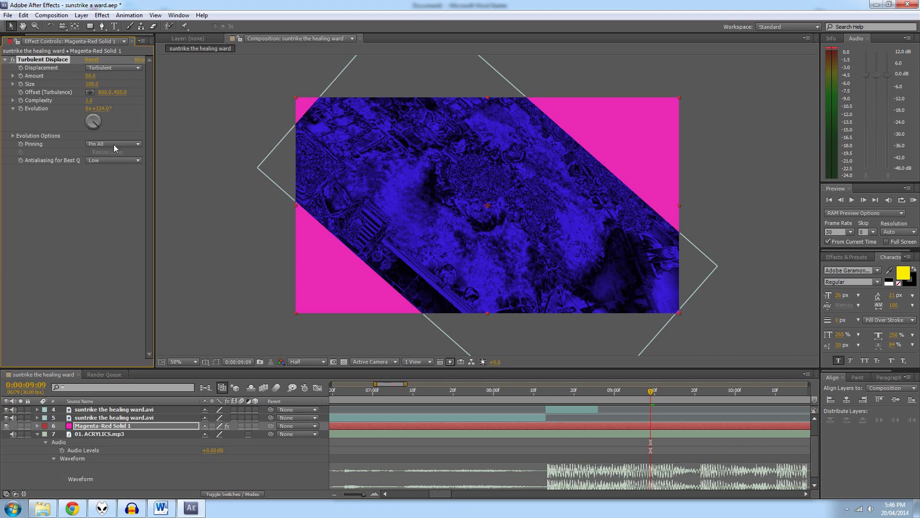
drag(95, 80, 119, 92)
drag(184, 95, 351, 93)
drag(120, 93, 101, 93)
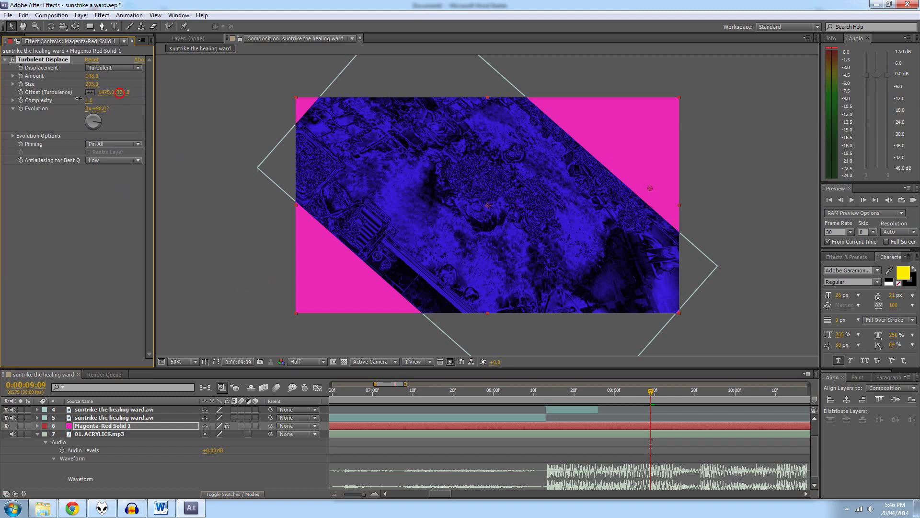
click(102, 15)
mouse_move(160, 106)
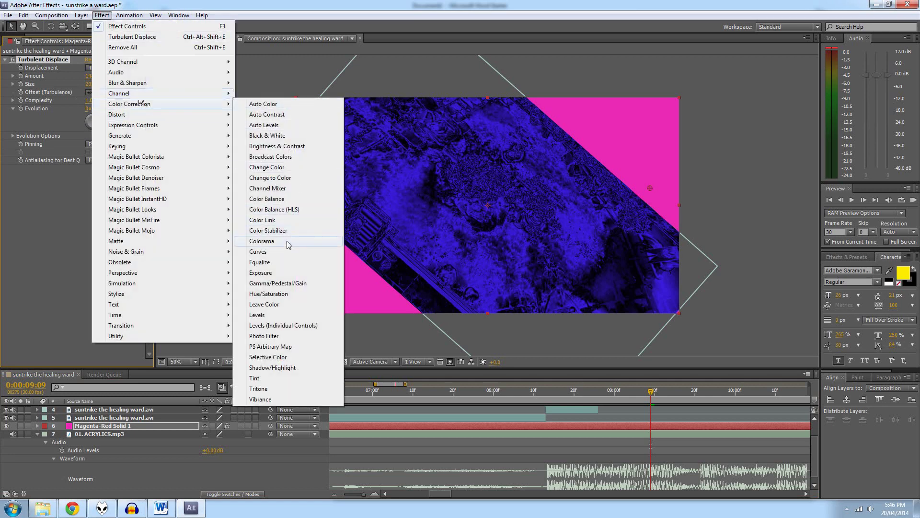
Step: Apply Colorama to the solid, expand Output Cycle, and preview frames 0:00:09:15–0:00:09:20
click(261, 241)
click(13, 184)
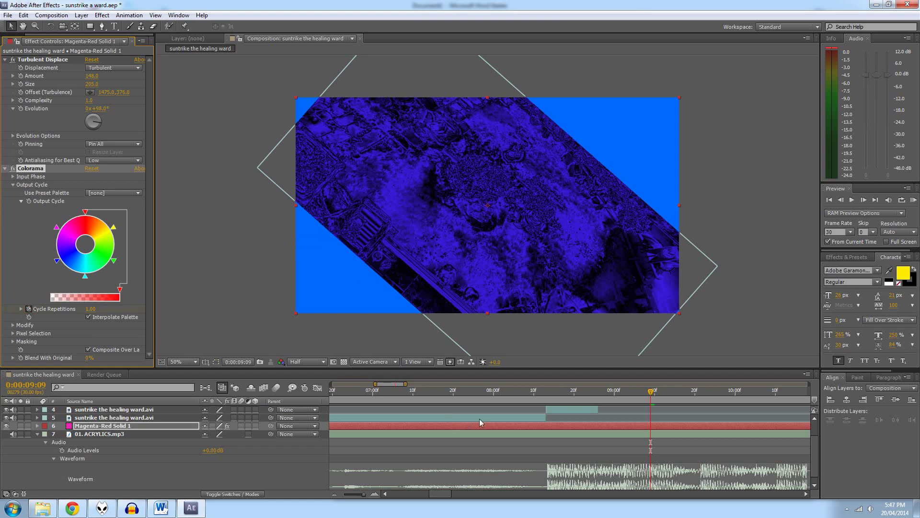
scroll(650, 402, up, 1)
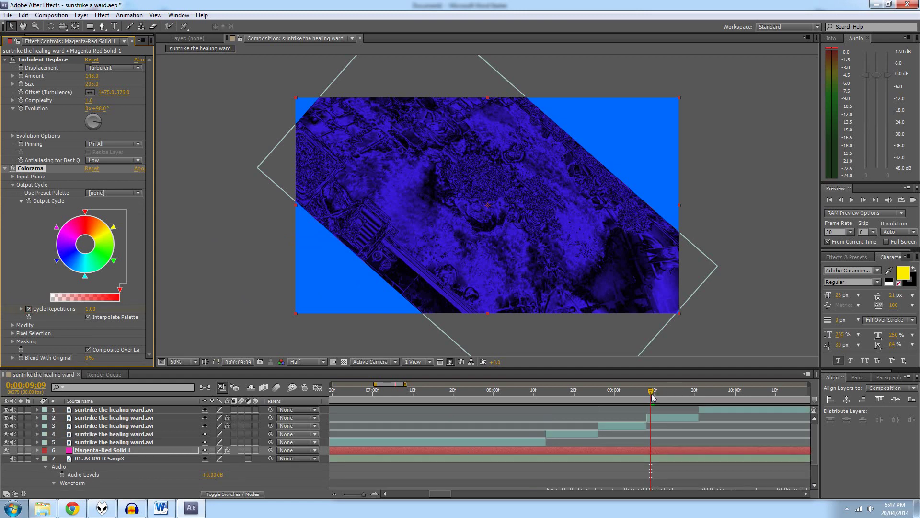
drag(651, 397, 699, 395)
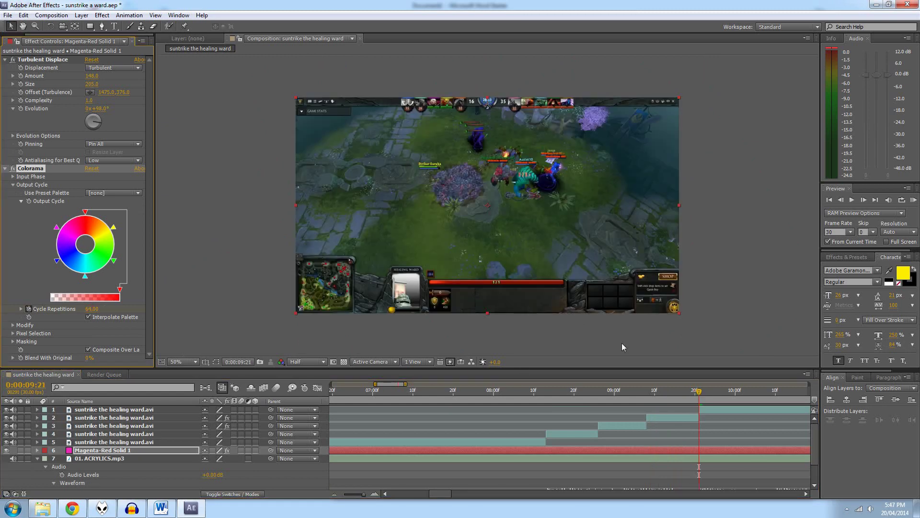
drag(699, 392, 668, 391)
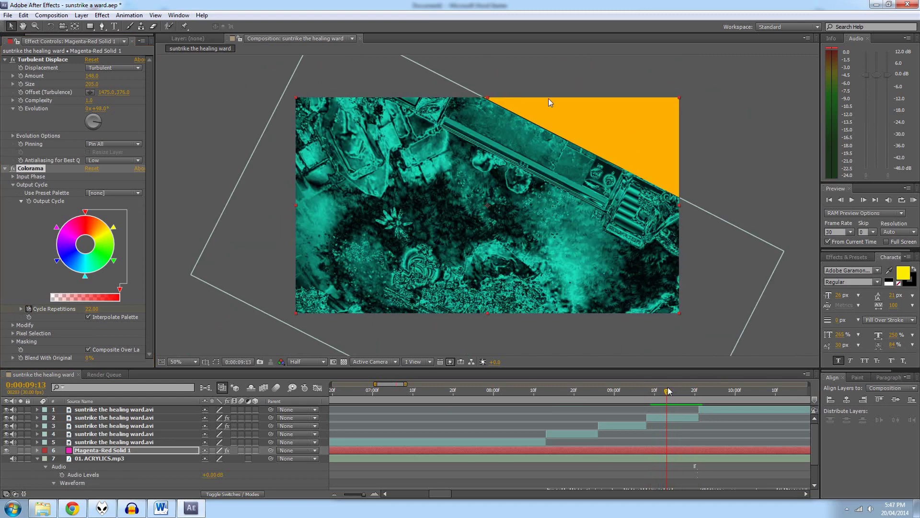
click(102, 15)
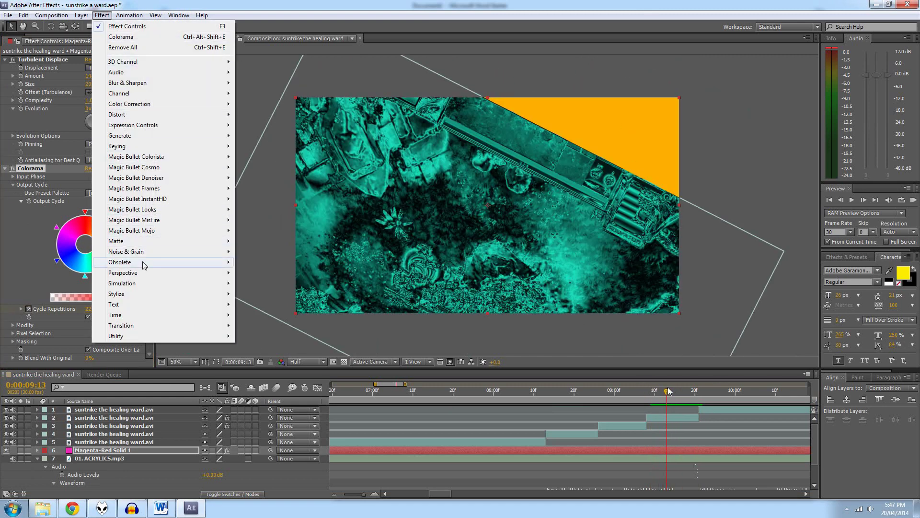
Step: Add Glow to the solid, adjusting Threshold, a larger Radius of about 127, and Color Loops
mouse_move(201, 294)
click(277, 346)
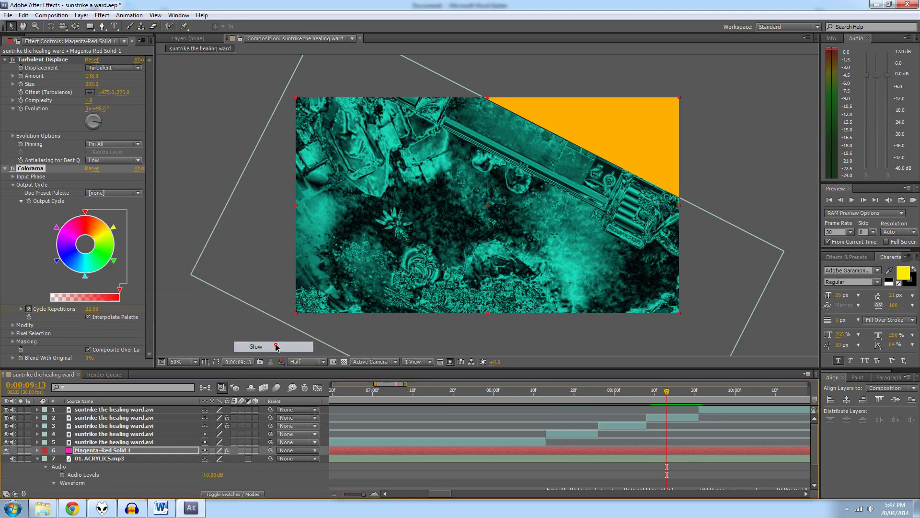
mouse_move(91, 245)
mouse_down()
mouse_move(102, 246)
mouse_move(92, 247)
mouse_up()
drag(90, 254, 185, 262)
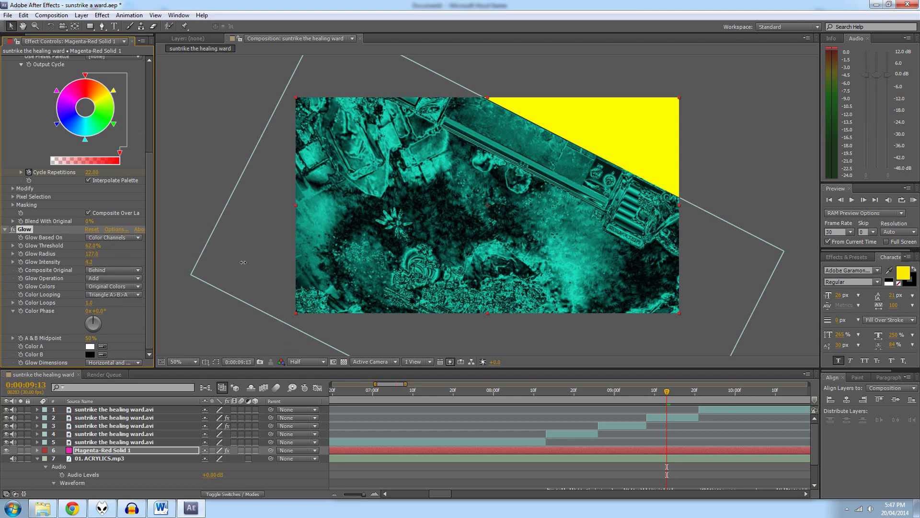
mouse_move(92, 245)
mouse_down()
mouse_move(186, 246)
mouse_move(90, 253)
mouse_up()
drag(88, 303, 152, 302)
Step: Try adding Camera Lens Blur to the solid
click(102, 15)
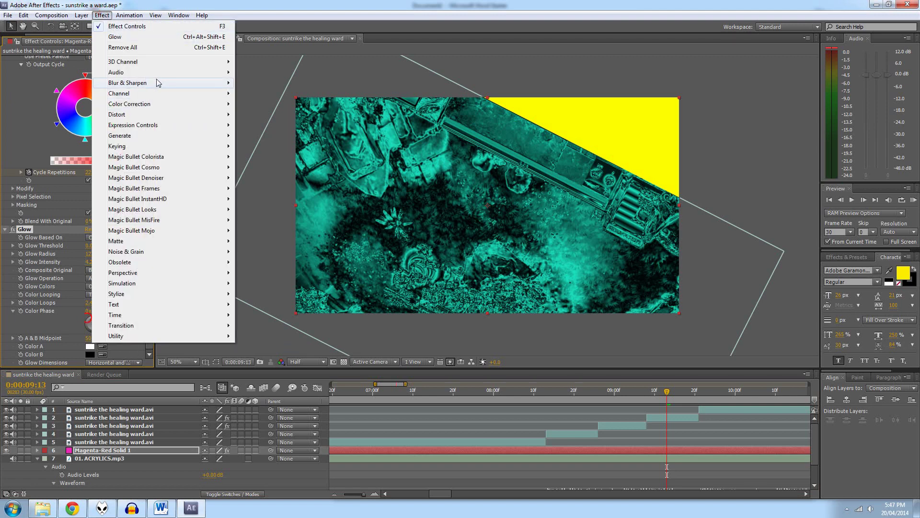
mouse_move(209, 86)
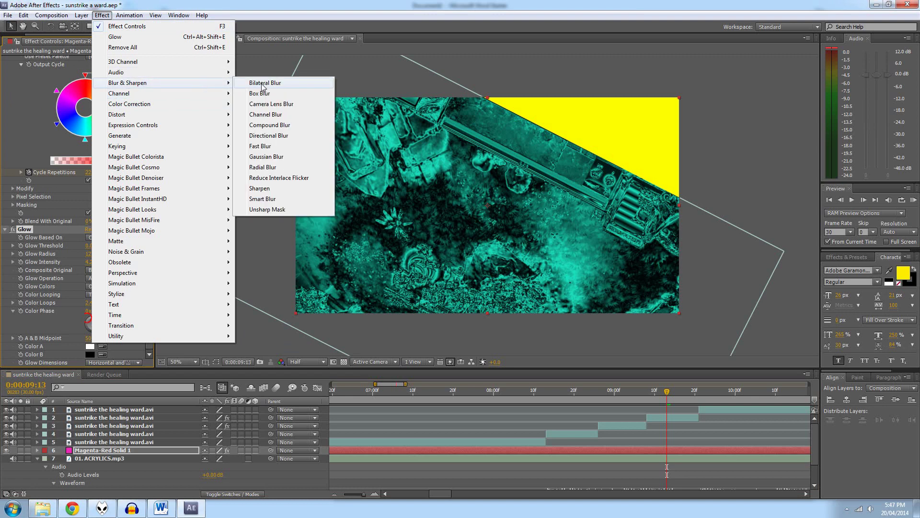
click(310, 104)
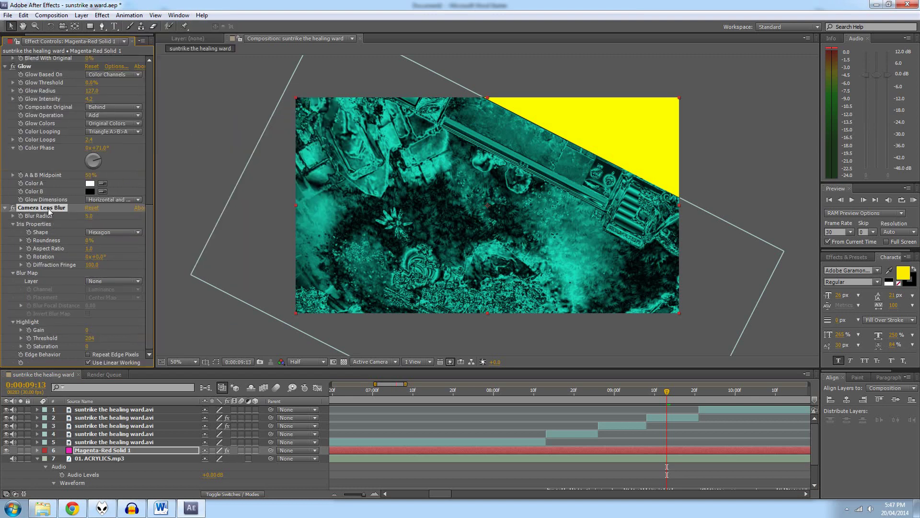
scroll(48, 211, up, 5)
Step: Add Fast Blur to the solid with edge pixels repeated and Blurriness raised to 100
click(102, 15)
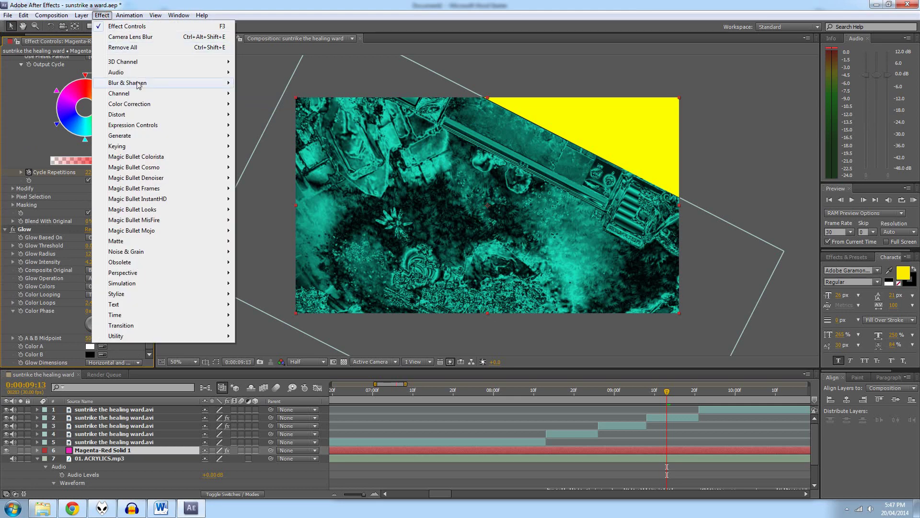
mouse_move(165, 86)
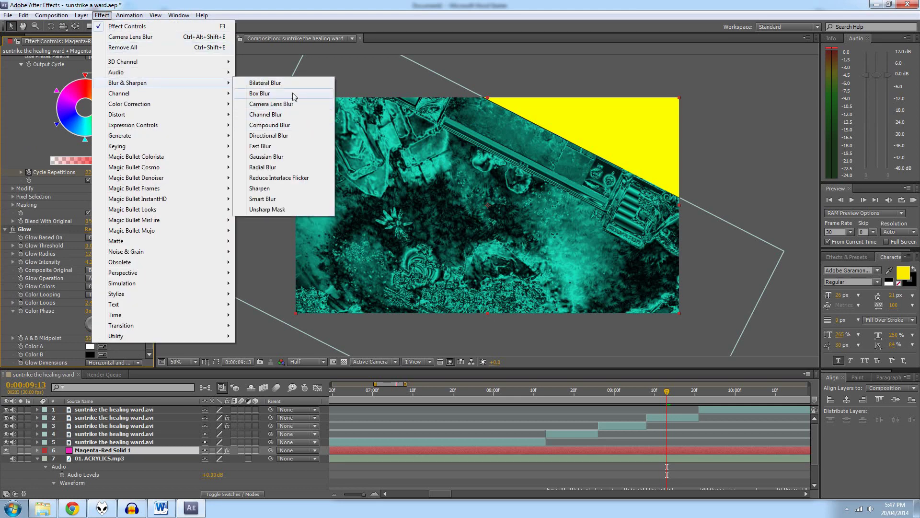
click(283, 146)
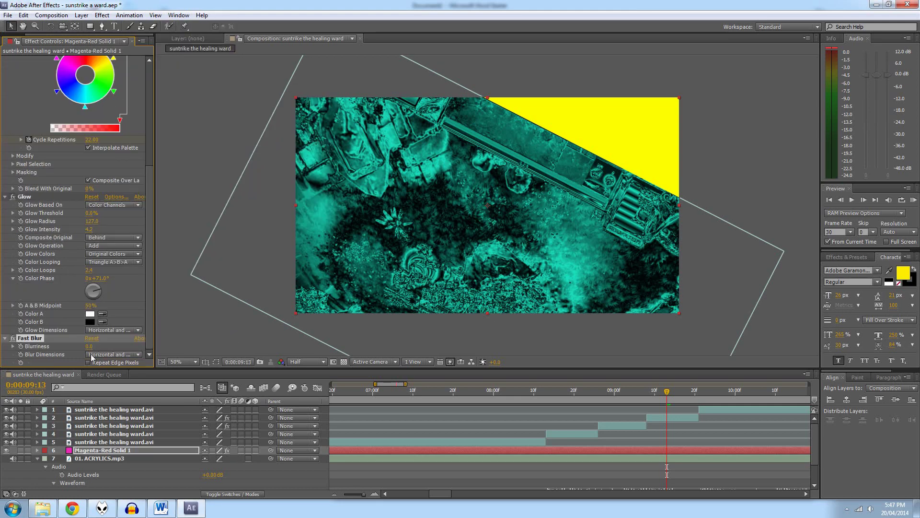
drag(89, 347, 167, 345)
click(119, 363)
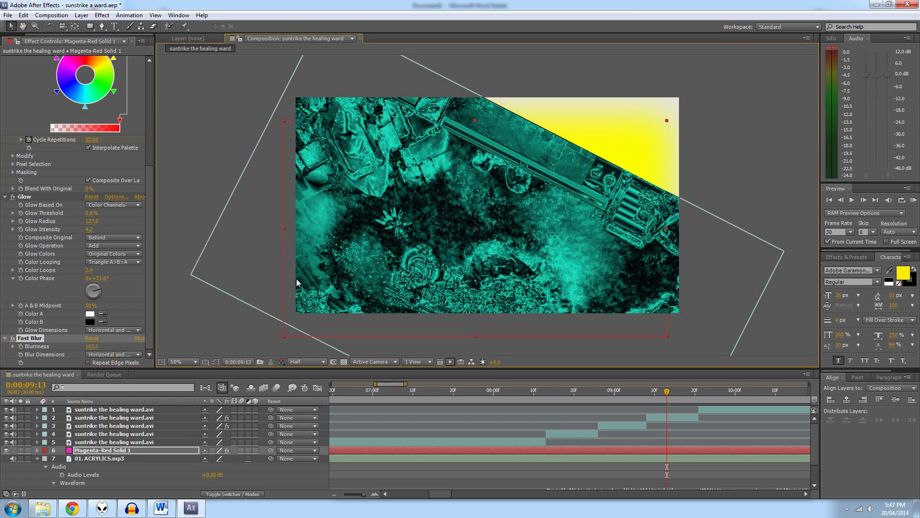
click(88, 364)
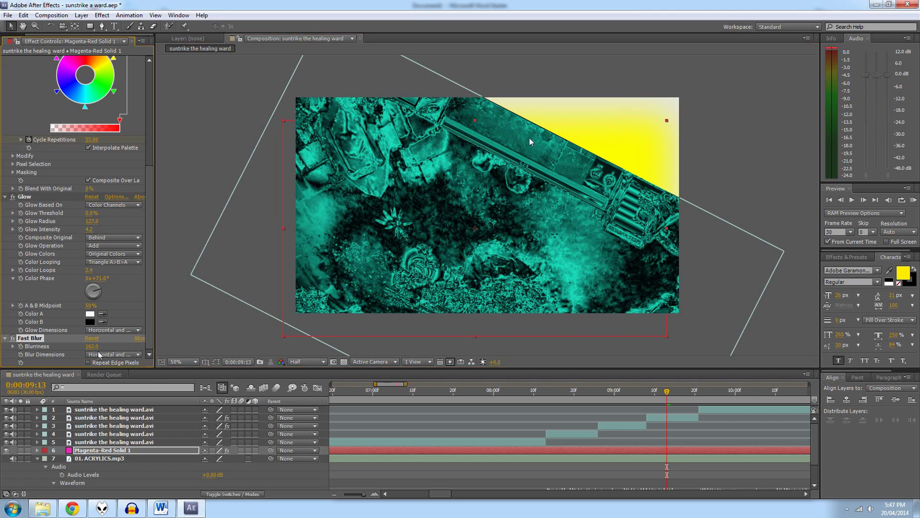
drag(92, 346, 207, 344)
Step: Preview from 0:00:09:09, raise Blurriness to about 267.7, and replay from 0:00:09:12
drag(667, 391, 647, 392)
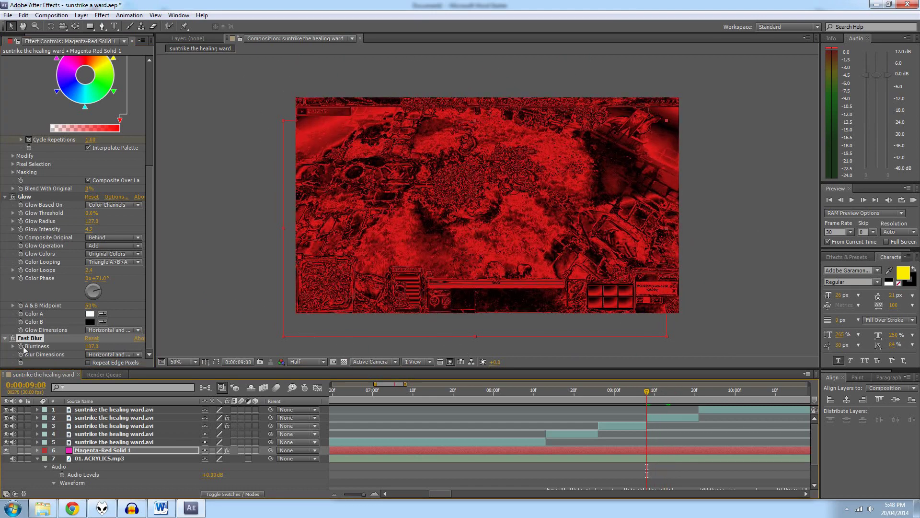
key(space)
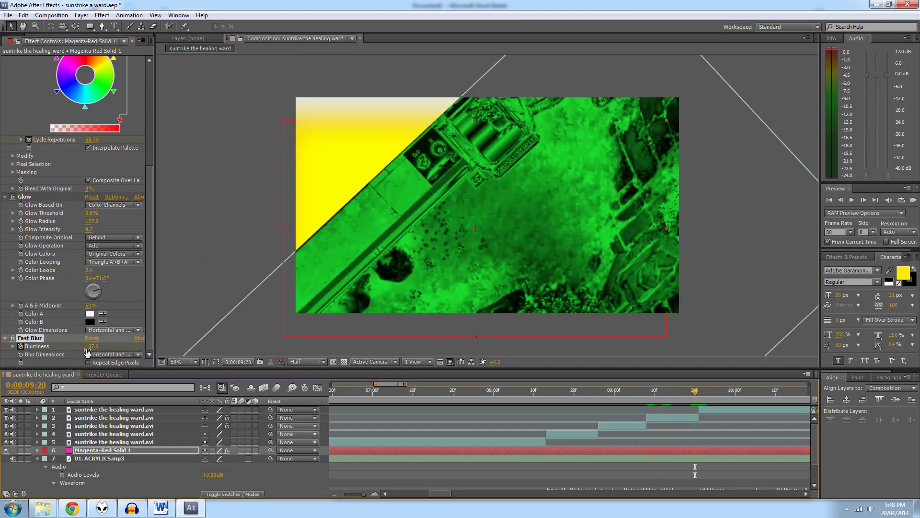
drag(89, 346, 197, 346)
drag(700, 393, 657, 397)
key(space)
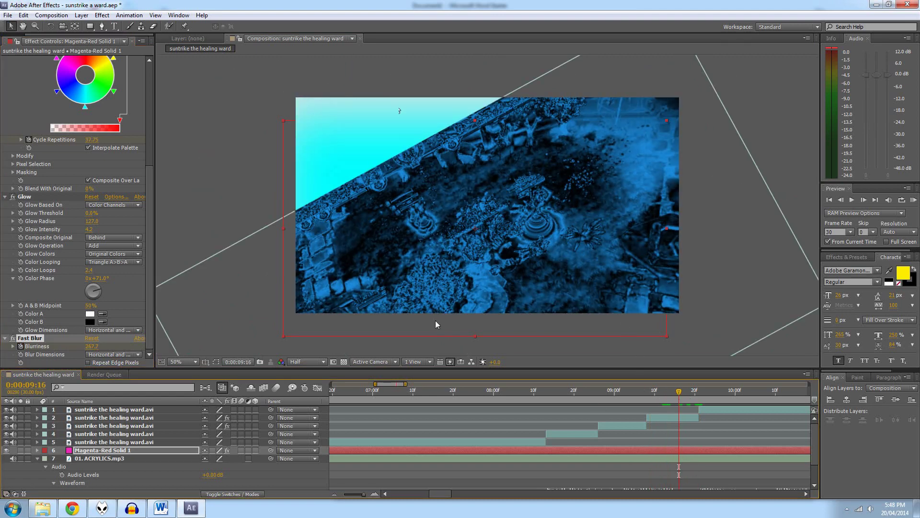
Step: Create Magenta-Red Solid 2 with default settings and drag it beneath Magenta-Red Solid 1
click(82, 15)
mouse_move(123, 26)
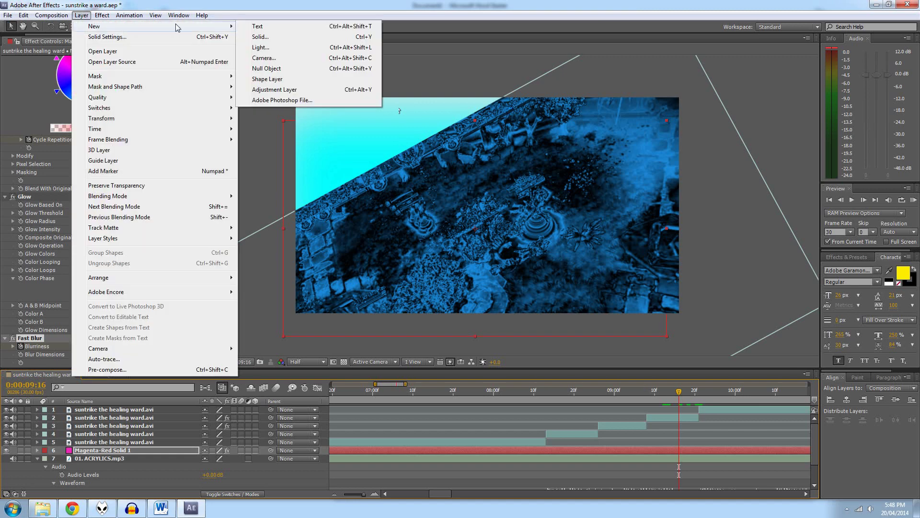
click(277, 42)
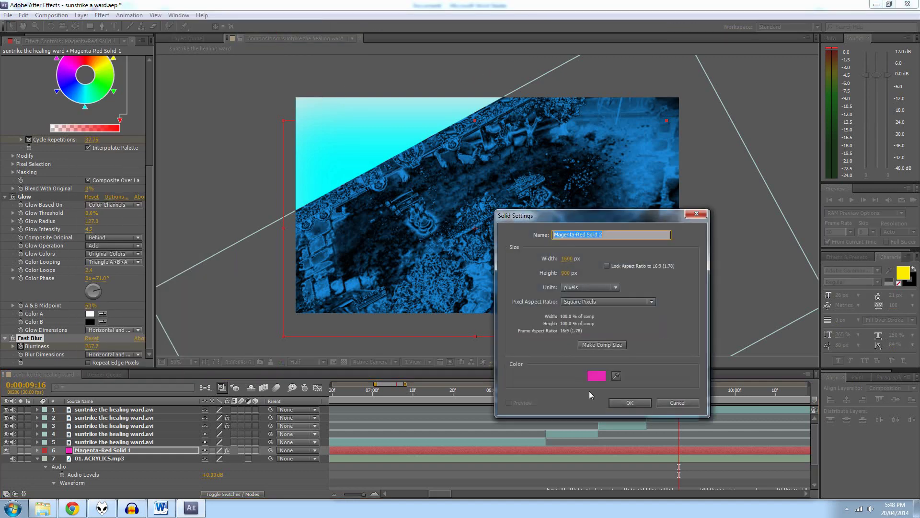
key(Return)
drag(124, 411, 130, 462)
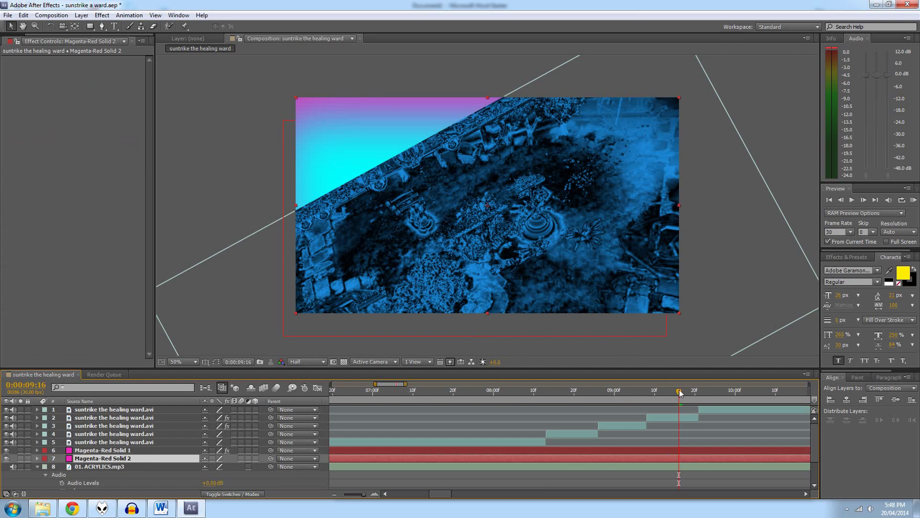
drag(679, 391, 647, 391)
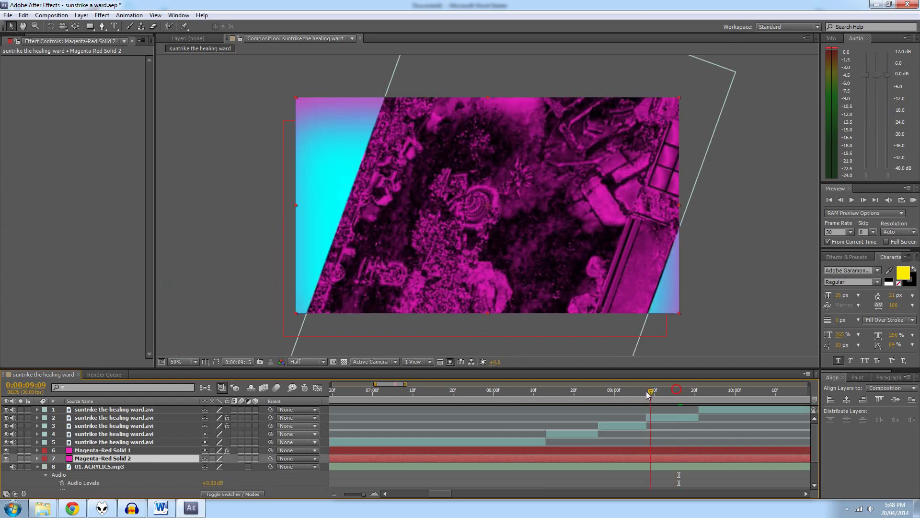
Step: Apply Colorama to Magenta-Red Solid 2 and expand its Output Cycle settings
click(102, 15)
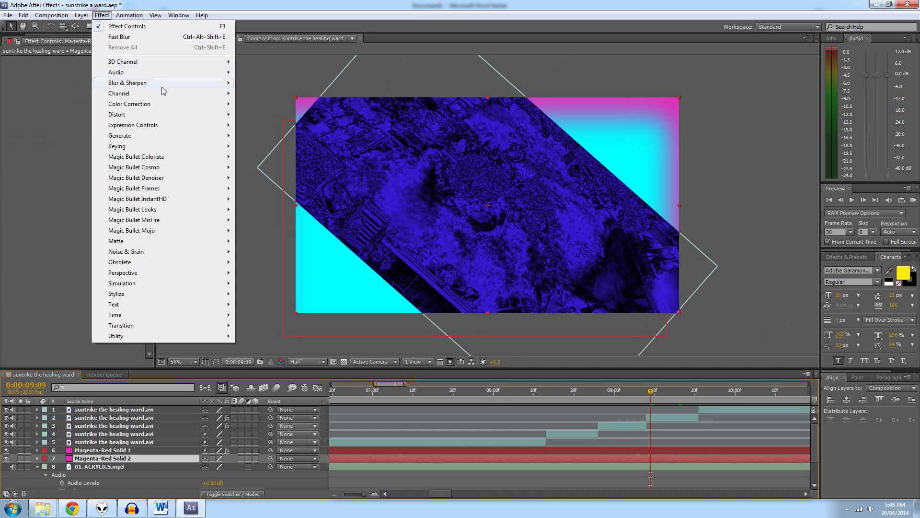
mouse_move(178, 104)
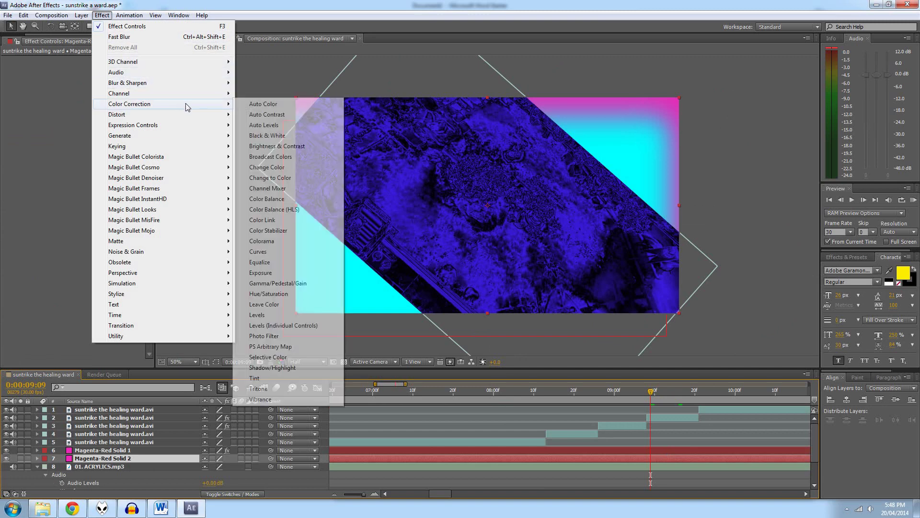
click(279, 241)
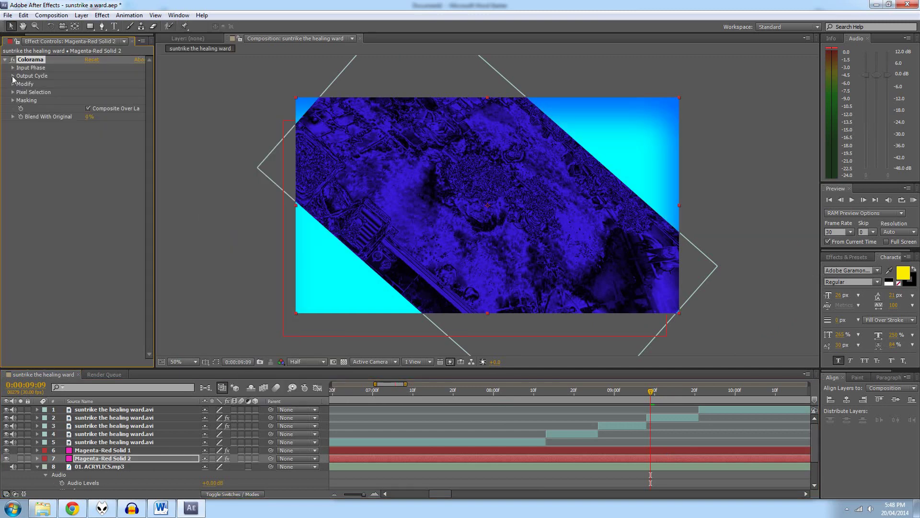
click(12, 75)
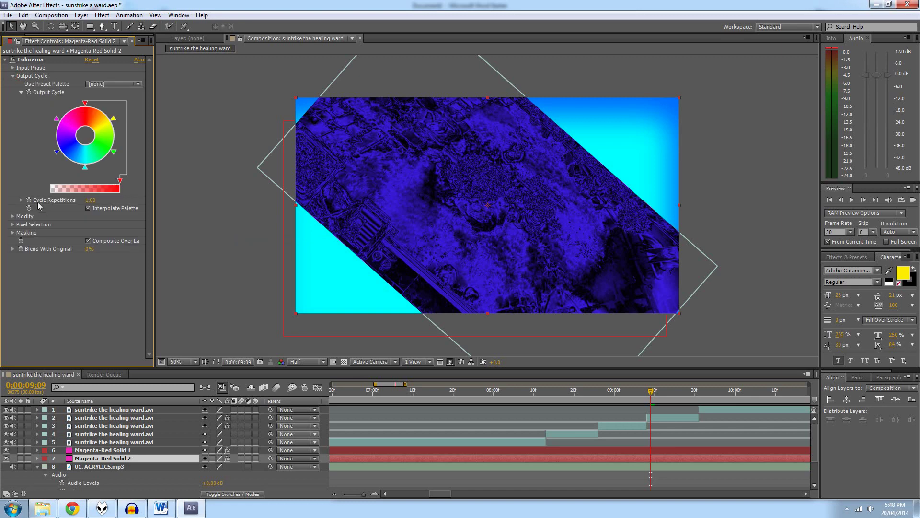
Step: Keyframe Cycle Repetitions to reach 13.20 near 0:00:09:20, then preview from 0:00:09:09
click(28, 200)
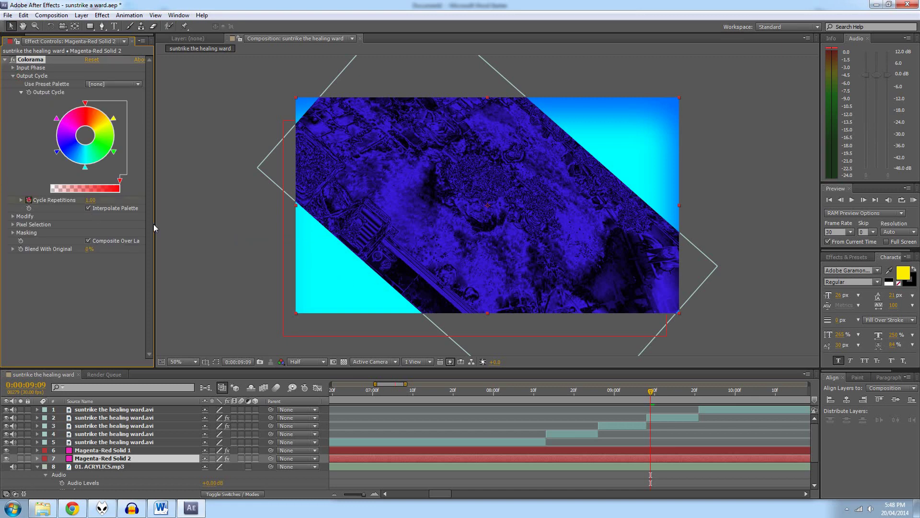
drag(655, 394, 695, 395)
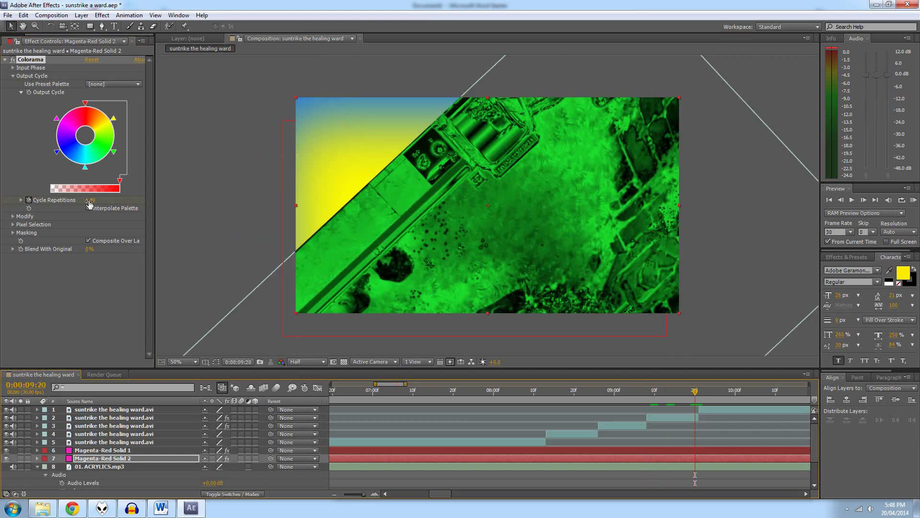
drag(89, 203, 148, 200)
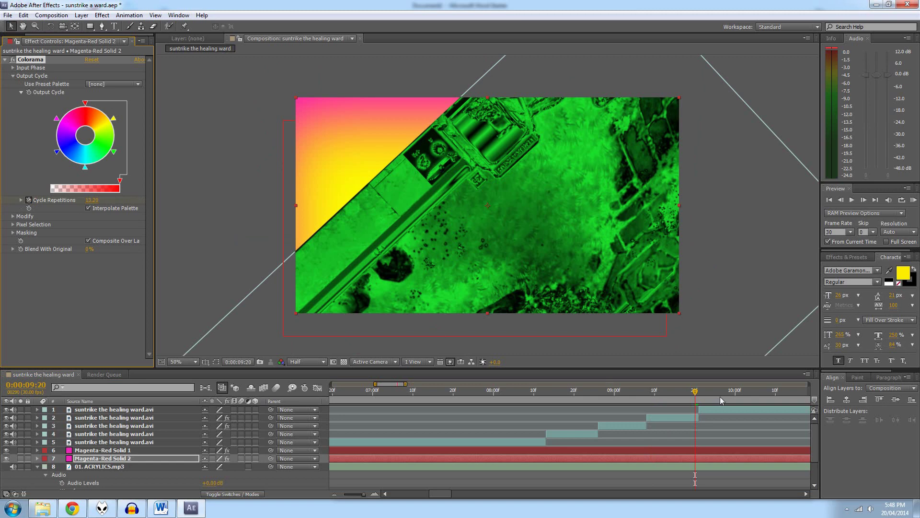
drag(696, 395, 652, 393)
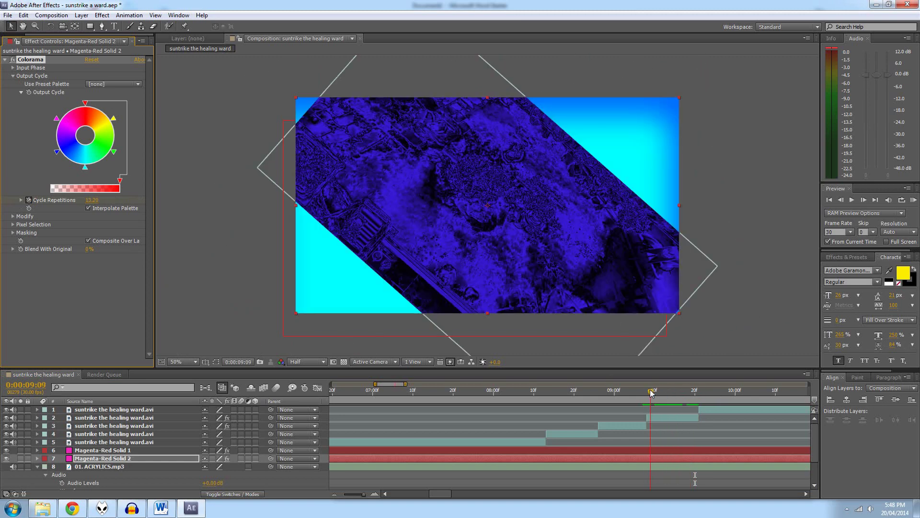
click(658, 422)
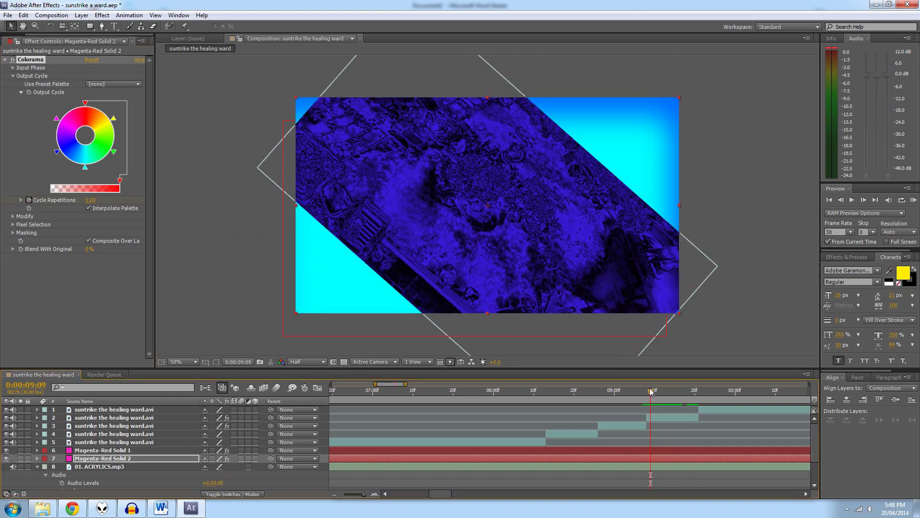
mouse_move(650, 391)
mouse_down()
mouse_move(678, 396)
mouse_move(647, 395)
mouse_up()
Step: Duplicate layer 2 with Ctrl+D and reveal its Transform properties
click(663, 422)
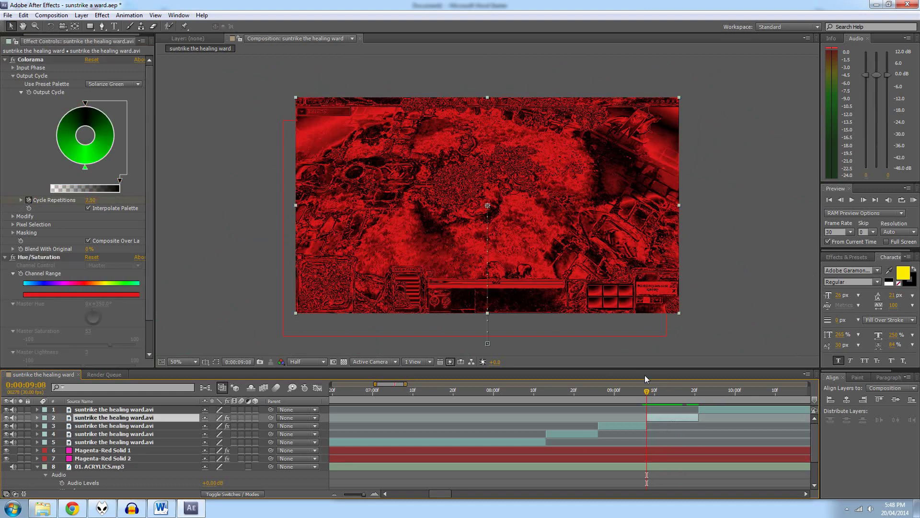
key(ctrl+d)
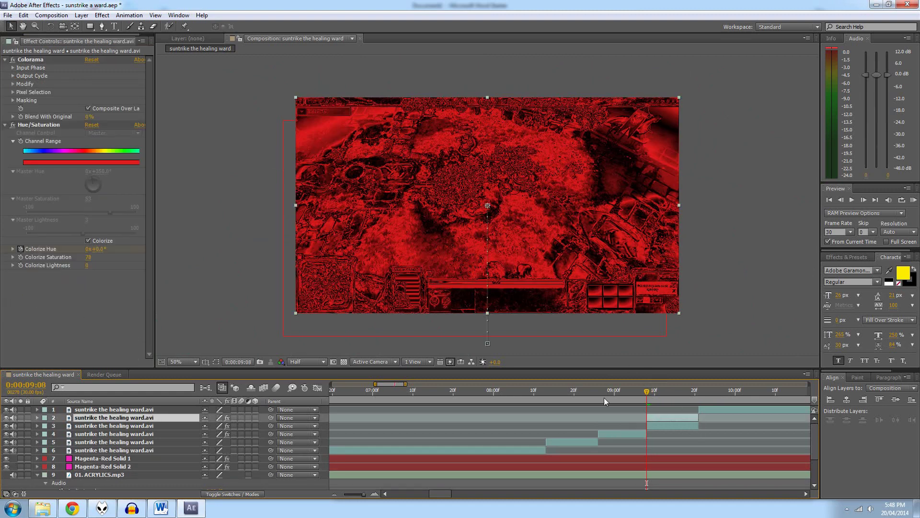
click(38, 417)
click(46, 434)
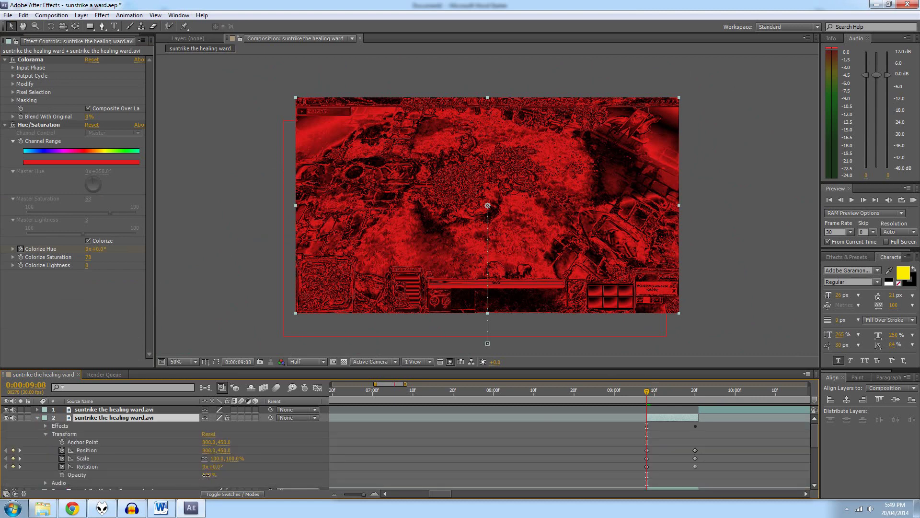
Step: Set layer 2's Opacity to 45% and Rotation to 180°, checking the result at 0:00:09:14
drag(209, 475, 185, 475)
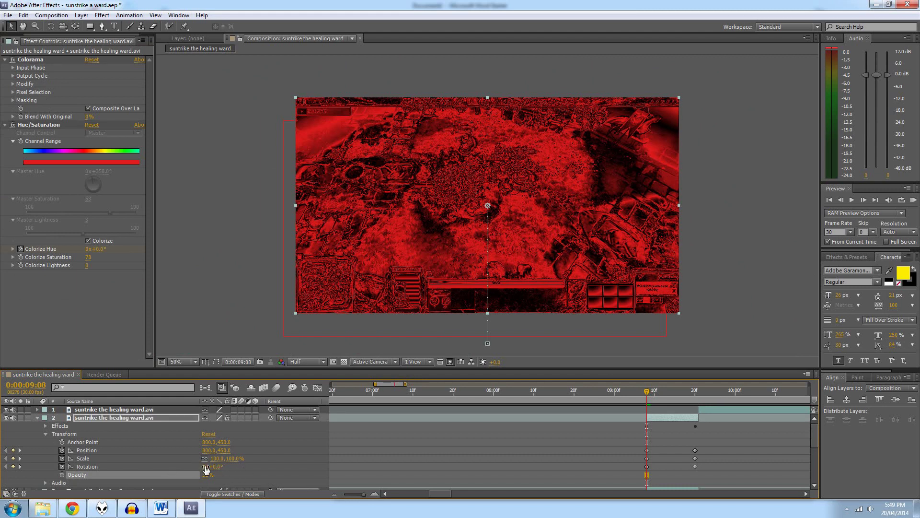
click(205, 466)
click(246, 470)
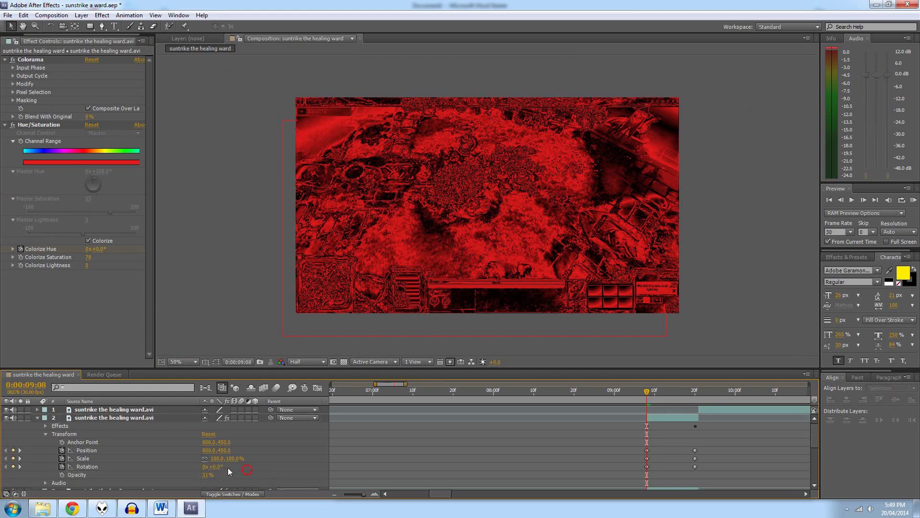
click(218, 466)
text(180)
click(249, 465)
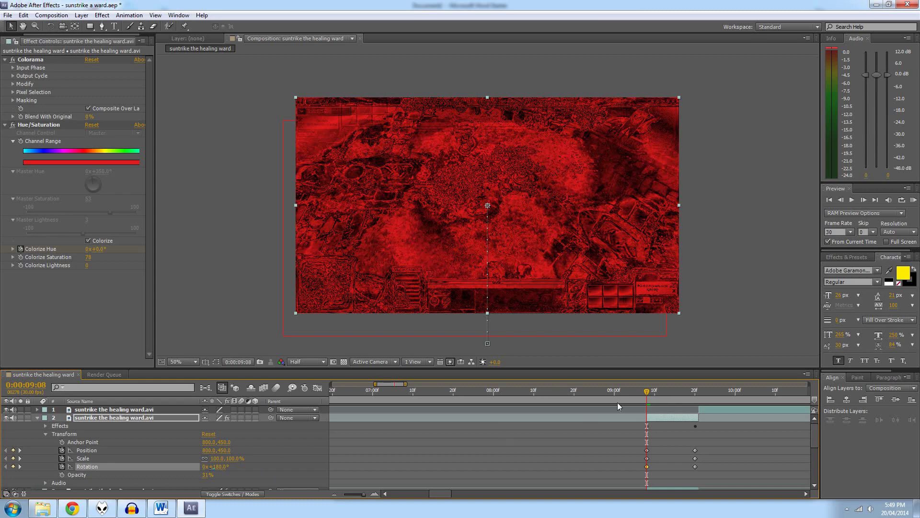
mouse_move(645, 392)
mouse_down()
mouse_move(672, 396)
mouse_move(657, 394)
mouse_up()
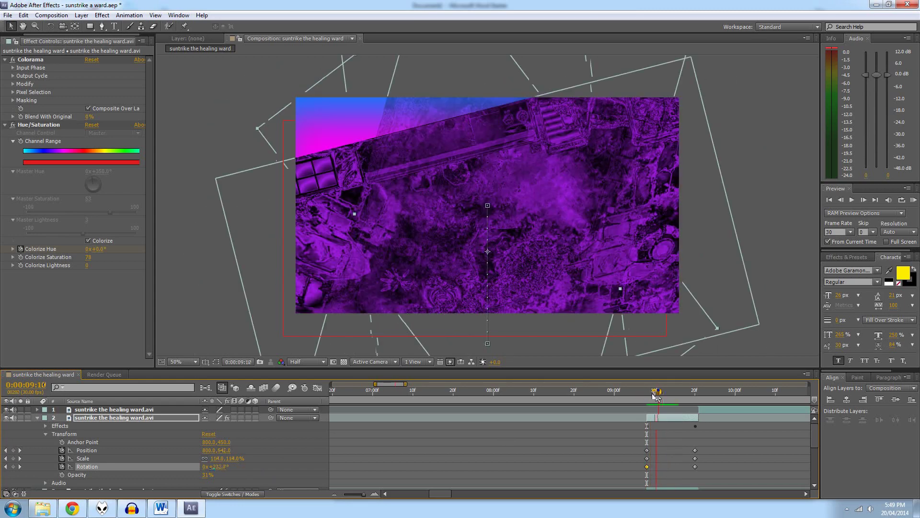
drag(207, 474, 214, 474)
drag(664, 397, 646, 394)
Step: Change layer 2's 0:00:09:08 Rotation keyframe to 270°, collapse the layer, and RAM preview
click(37, 417)
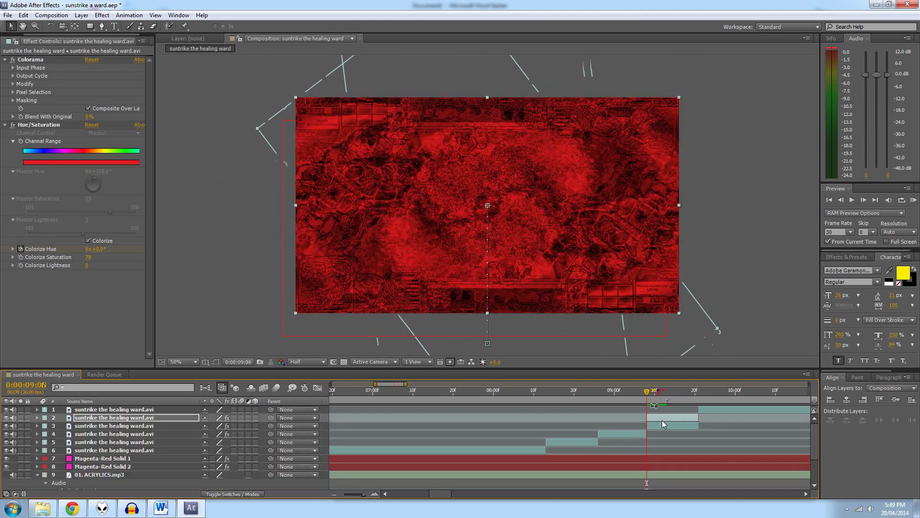
click(663, 419)
click(36, 417)
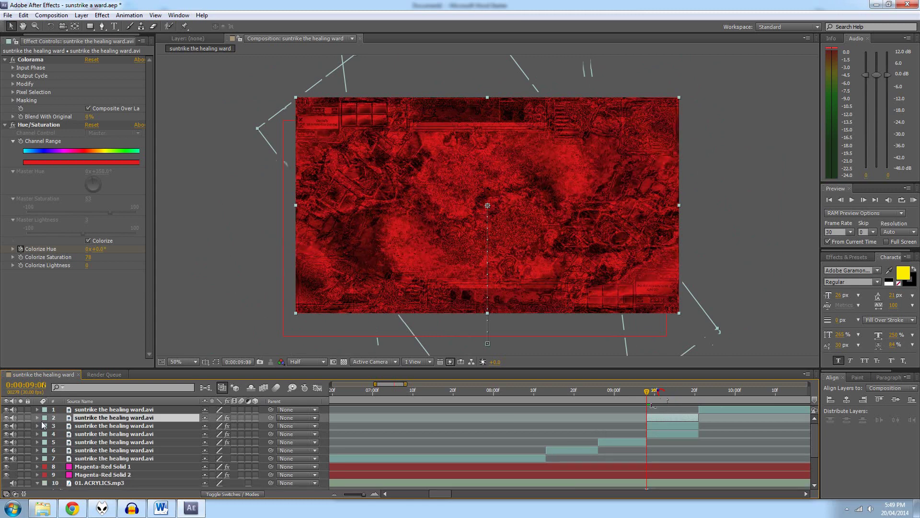
click(45, 433)
click(46, 434)
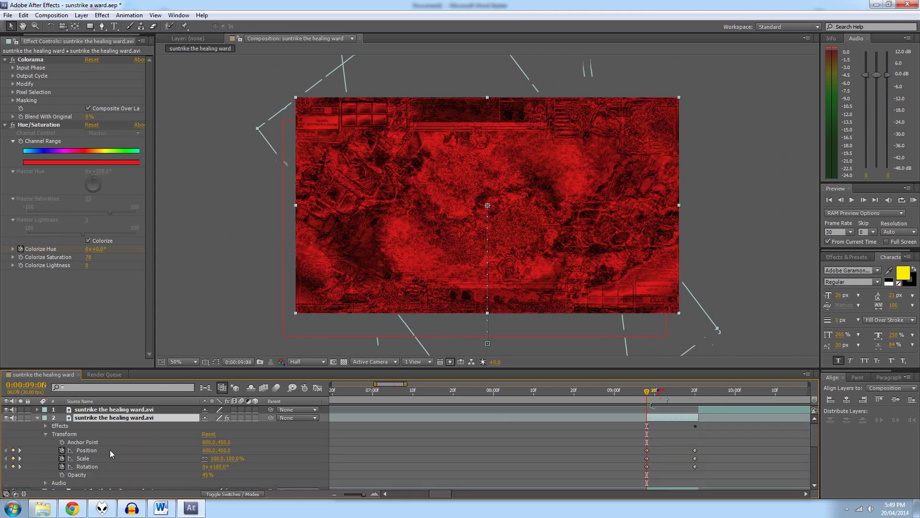
click(217, 467)
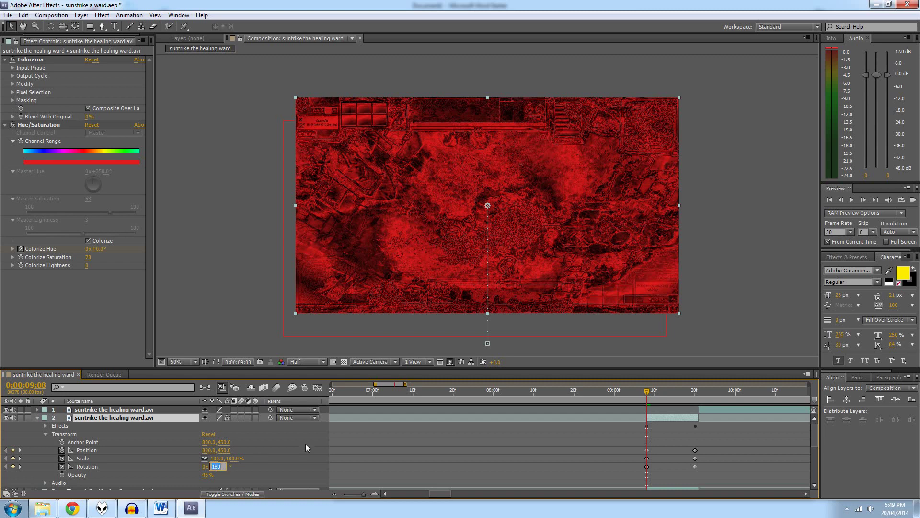
key(Return)
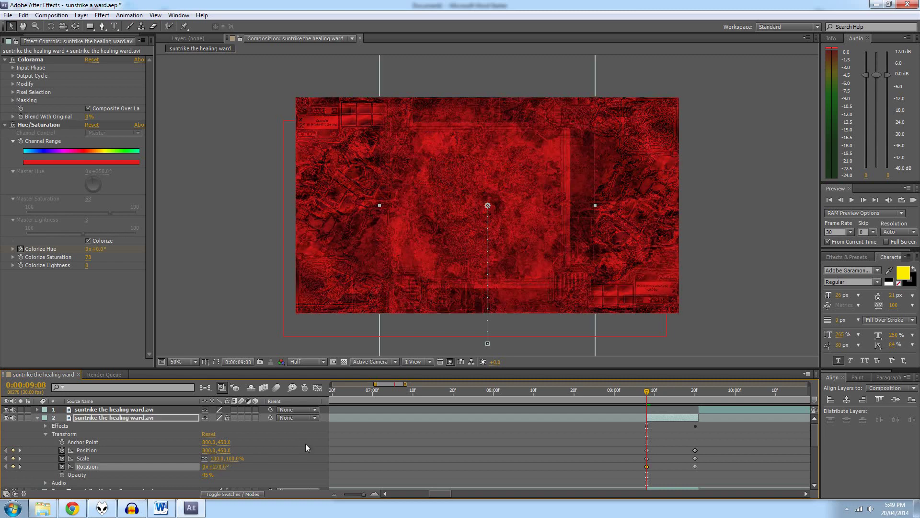
click(37, 418)
key(KP_0)
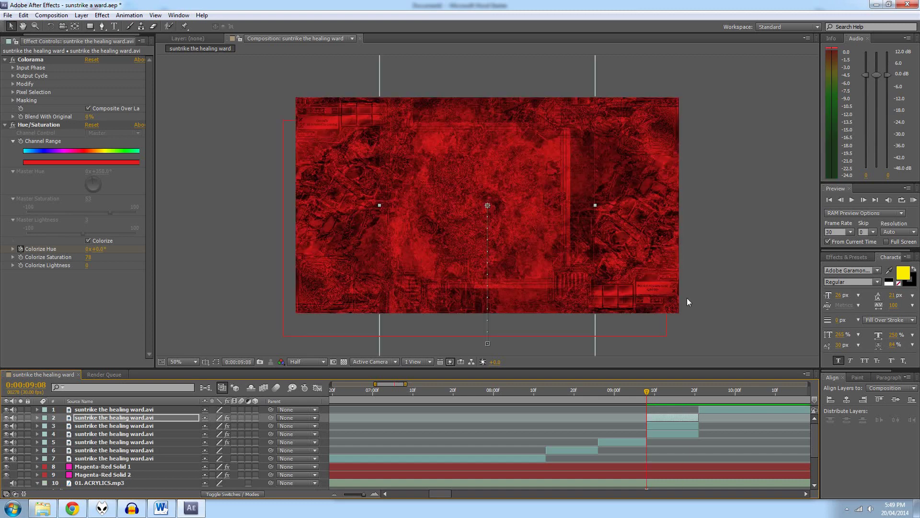
Step: Scrub the timeline to 0:00:09:19, then back to 0:00:01:18, and preview the composition
drag(646, 389, 297, 394)
drag(435, 410, 434, 410)
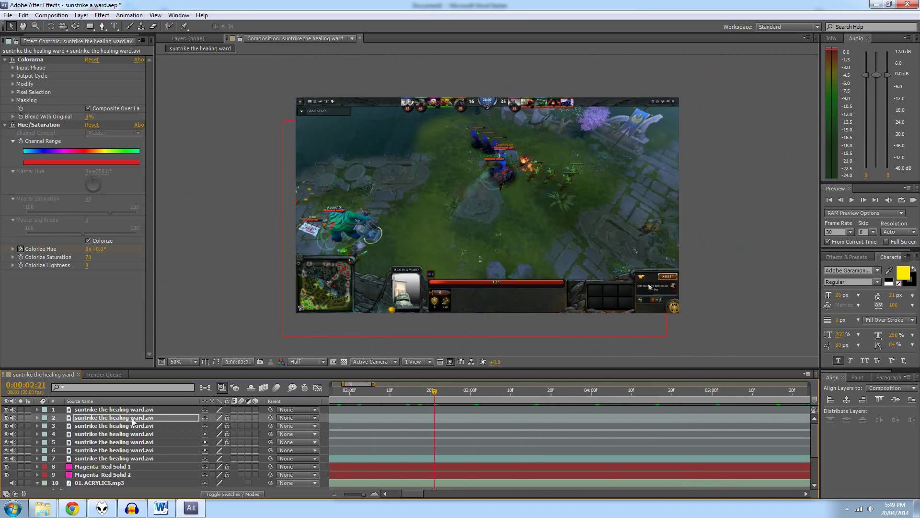
scroll(149, 447, down, 3)
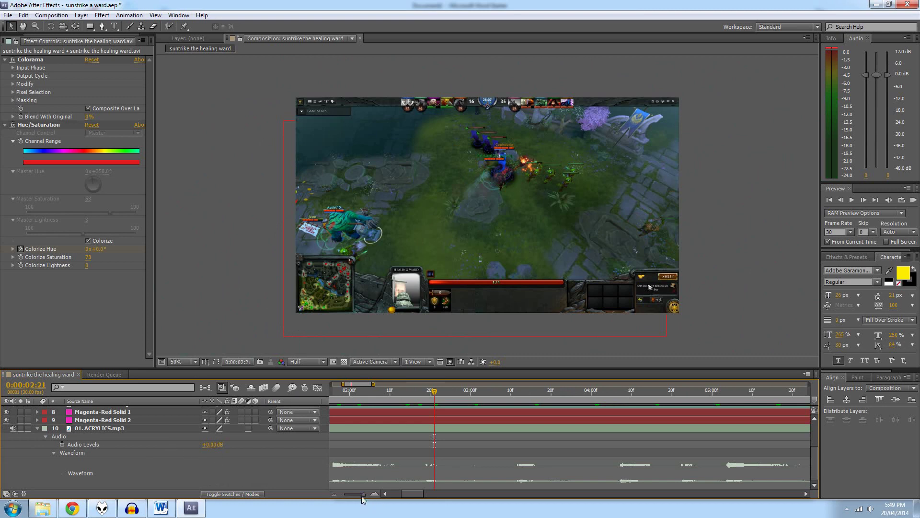
drag(362, 494, 357, 494)
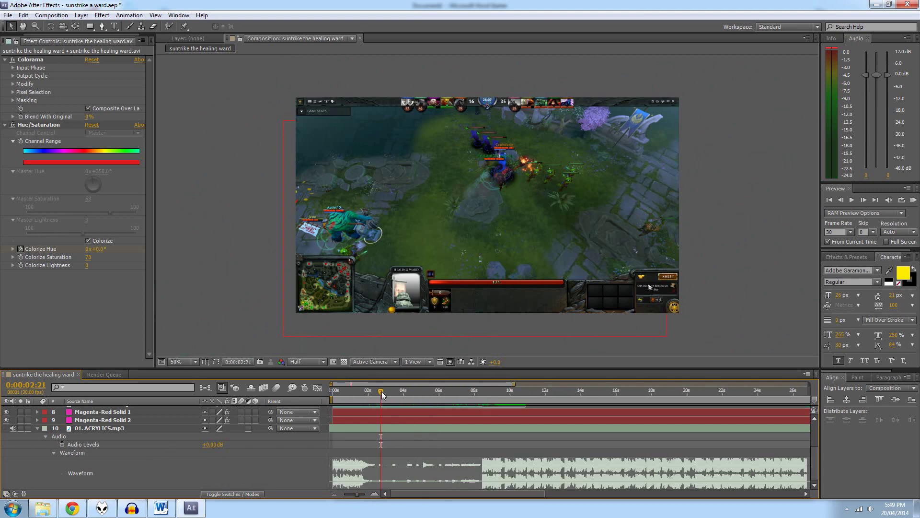
drag(382, 391, 362, 396)
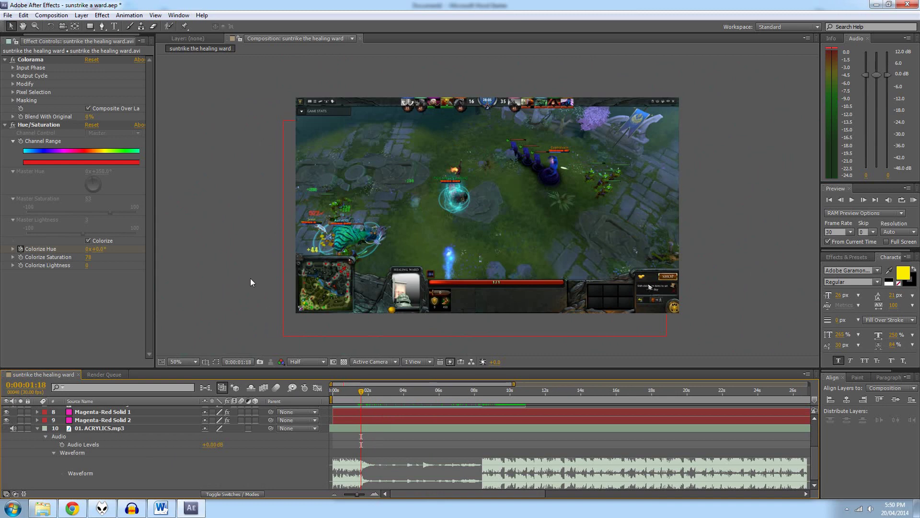
key(space)
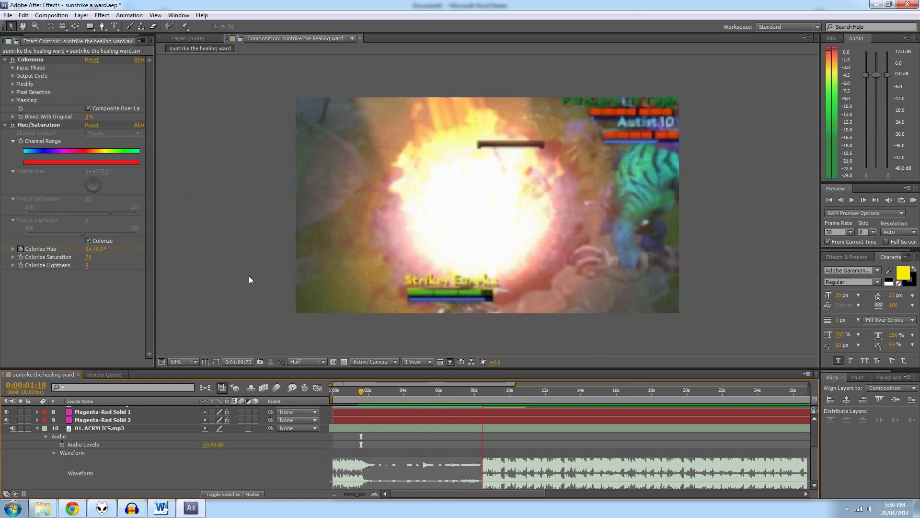
key(space)
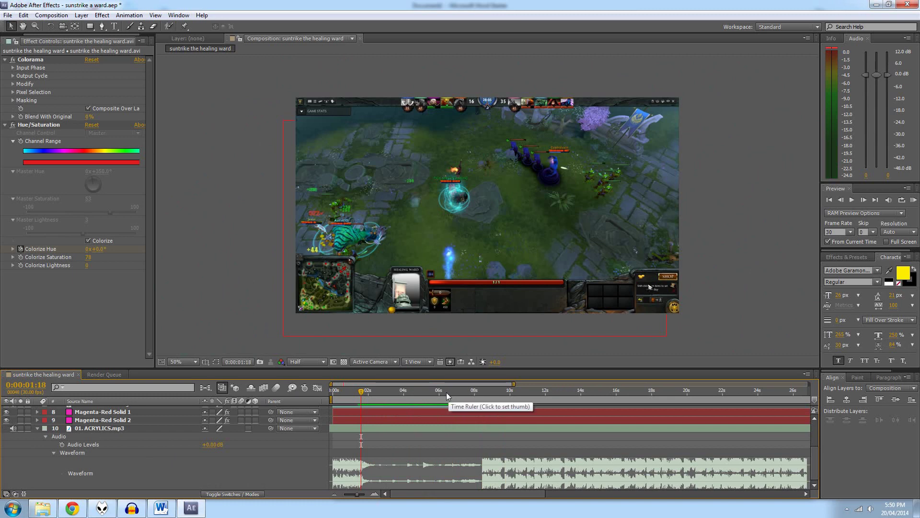
Step: Park the time at the magenta section (0:00:09:15) and stop the Audacity narration recording
mouse_move(457, 392)
mouse_down()
mouse_move(511, 390)
mouse_move(388, 389)
mouse_move(513, 392)
mouse_move(395, 399)
mouse_move(445, 390)
mouse_up()
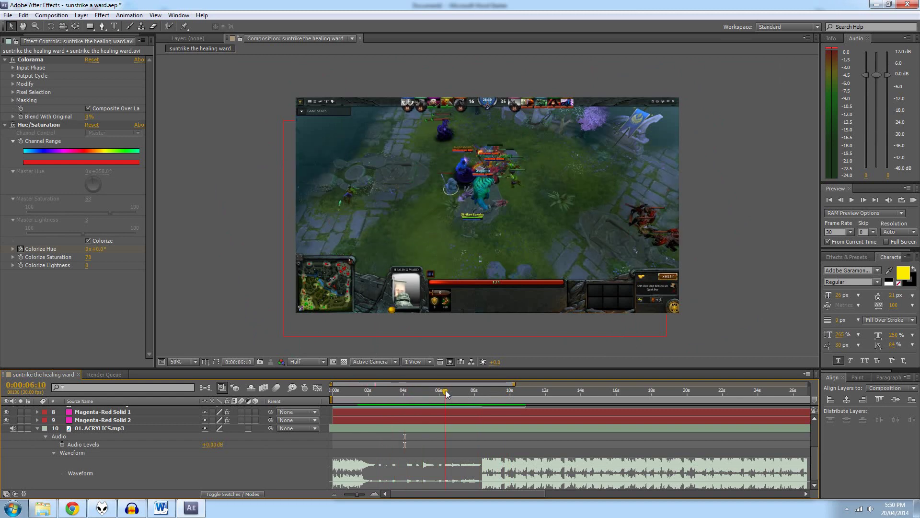
click(132, 507)
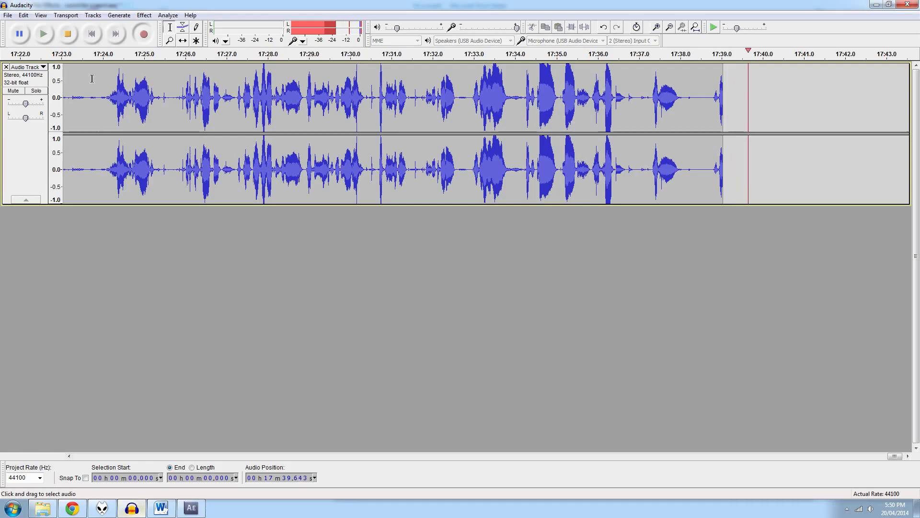
click(71, 34)
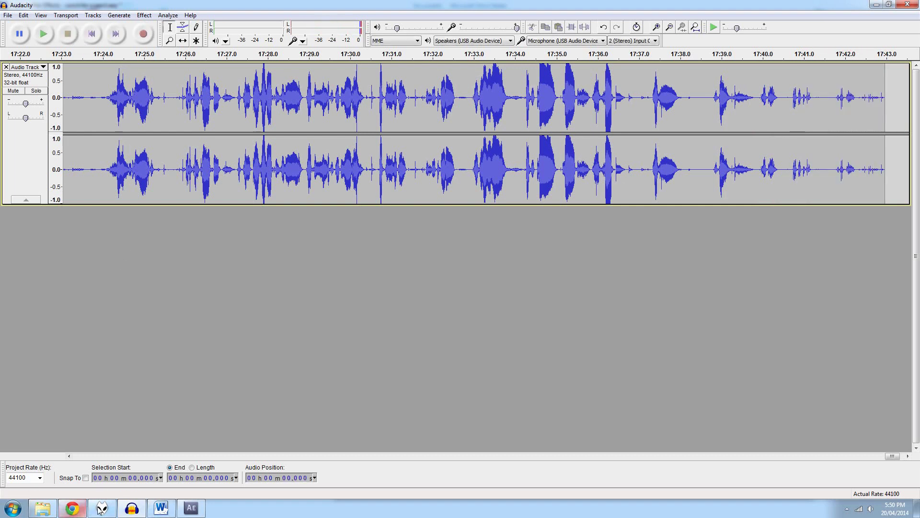